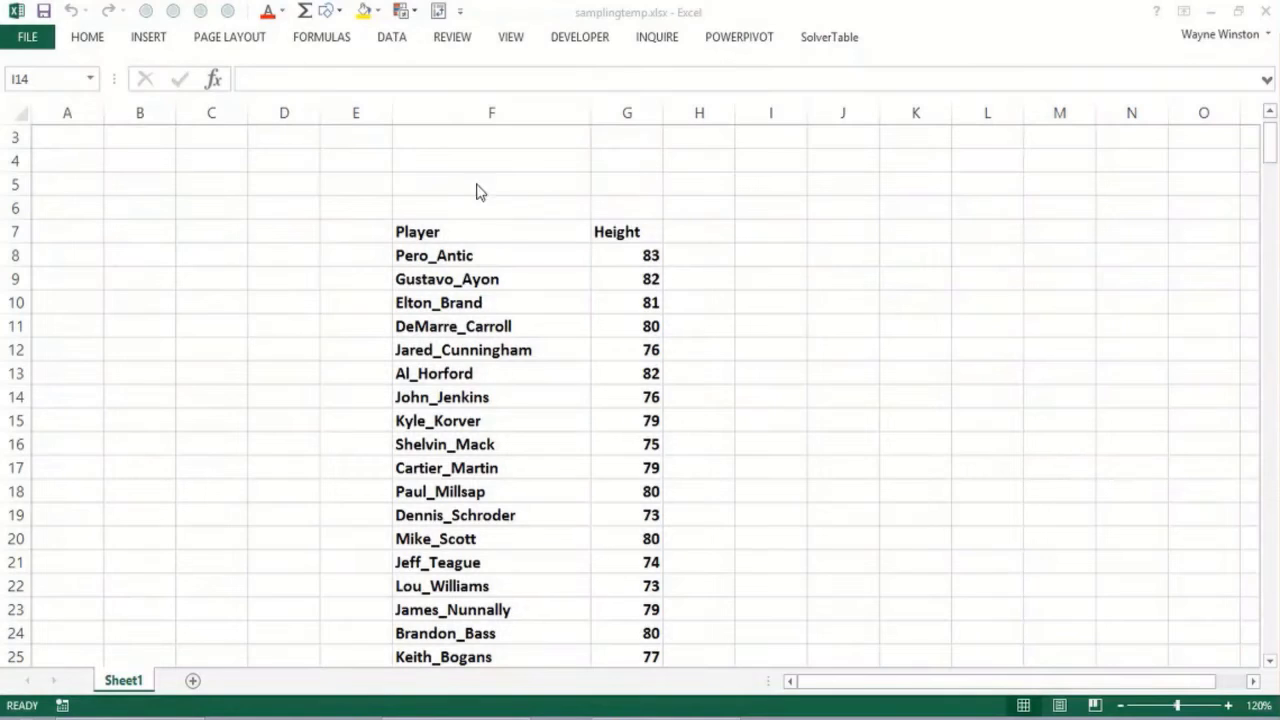
Step: Enter the title "Samplingtemp.xlsx" in cell F4 above the player list
left_click(450, 165)
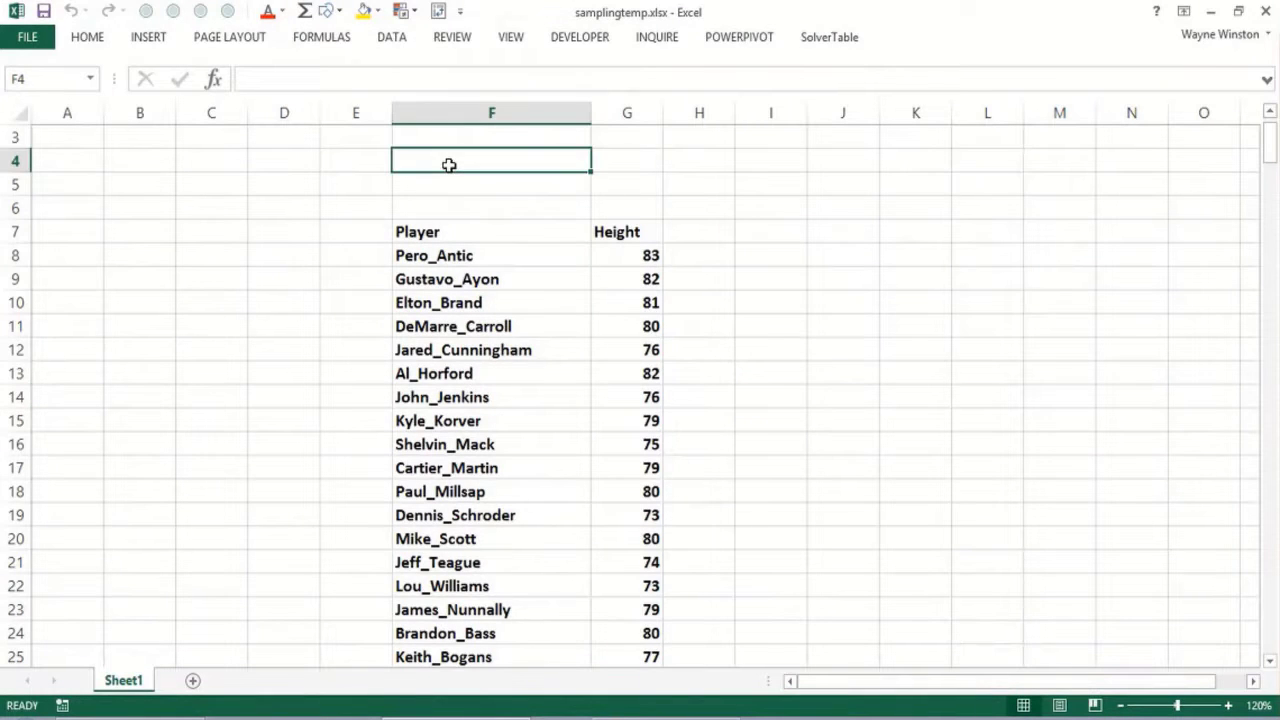
type("Sampl")
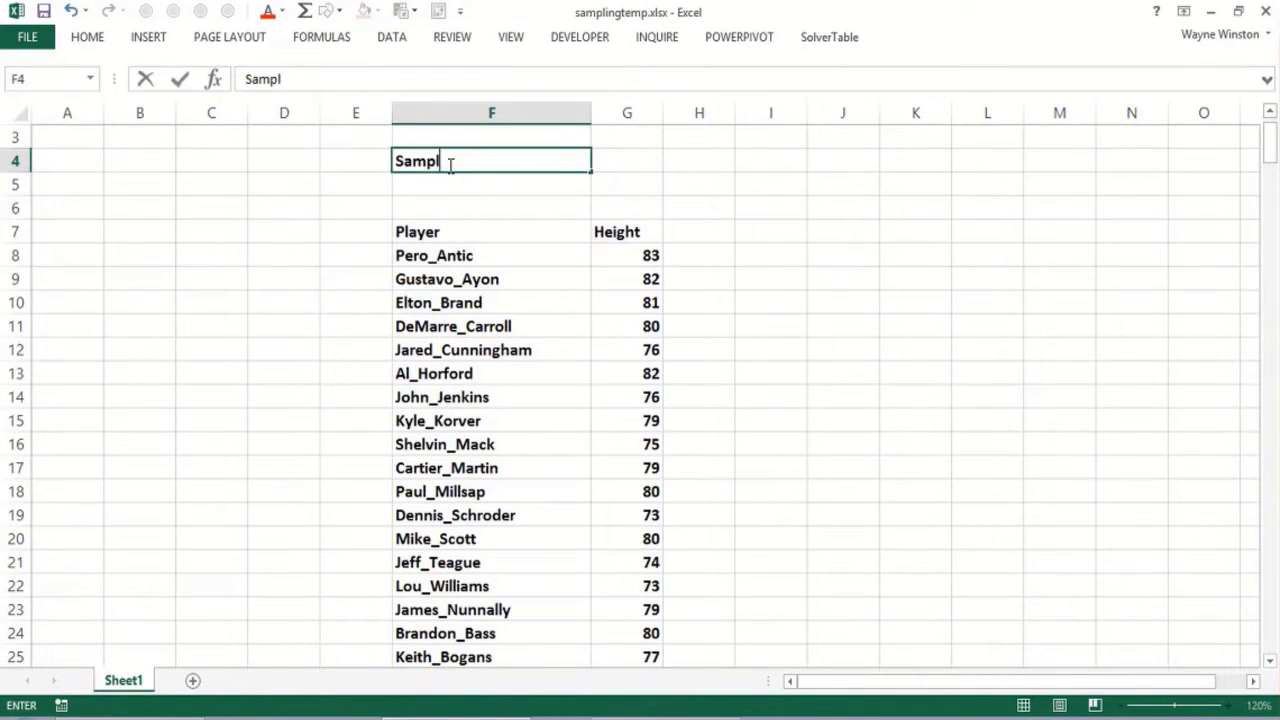
type("ingtemp.xlsx")
key("Return")
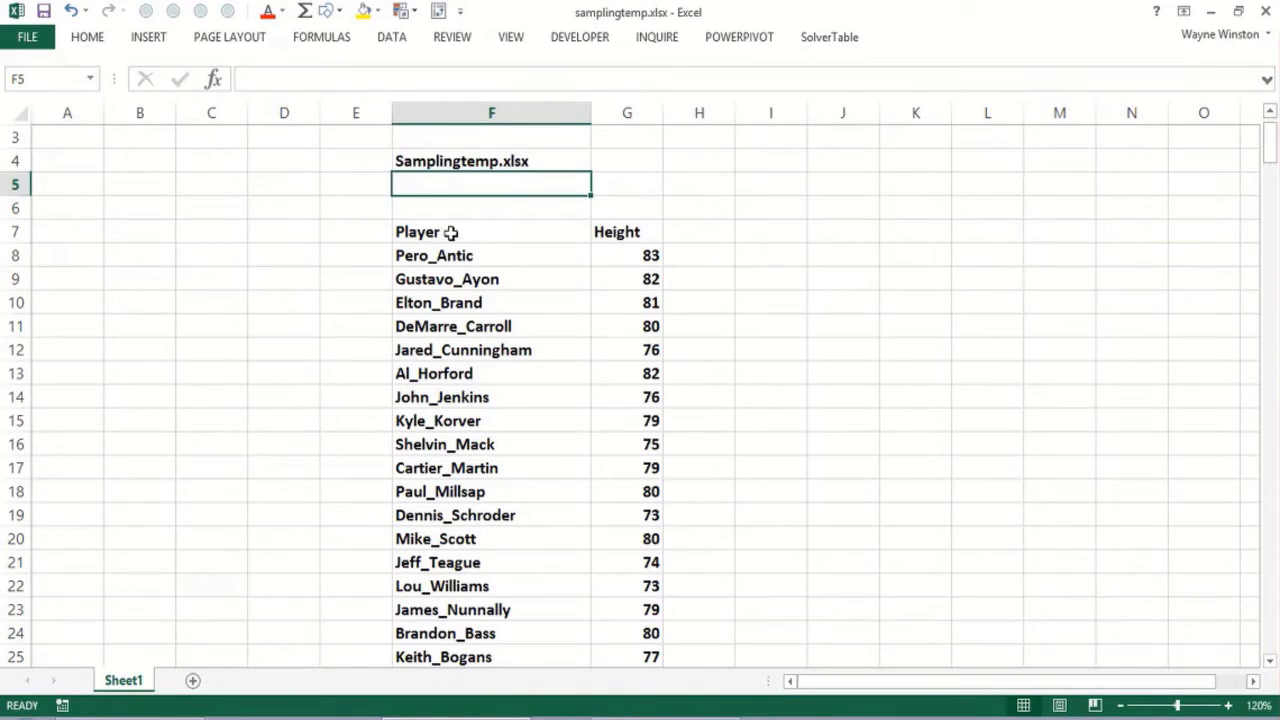
Step: Select the whole player list from F8 down to check its extent, and return to the title cell
left_click(474, 258)
key("ctrl+shift+Down")
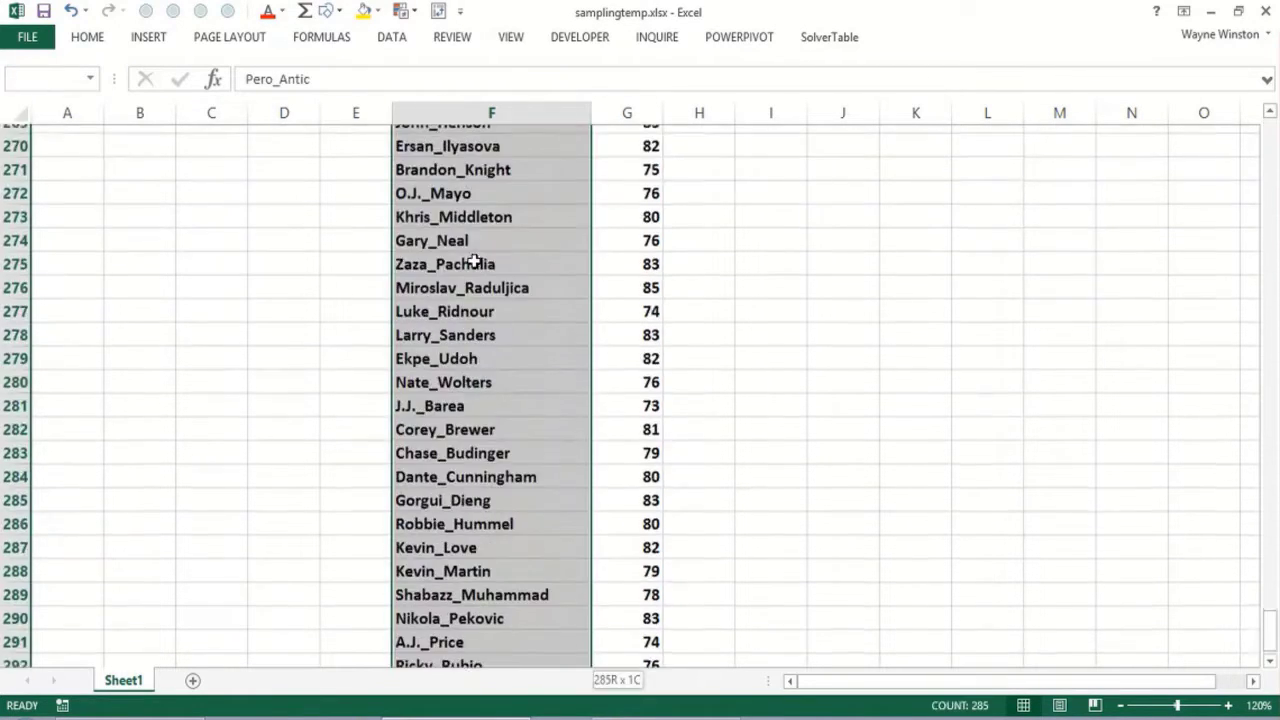
key("ctrl+Up")
key("ctrl+Up")
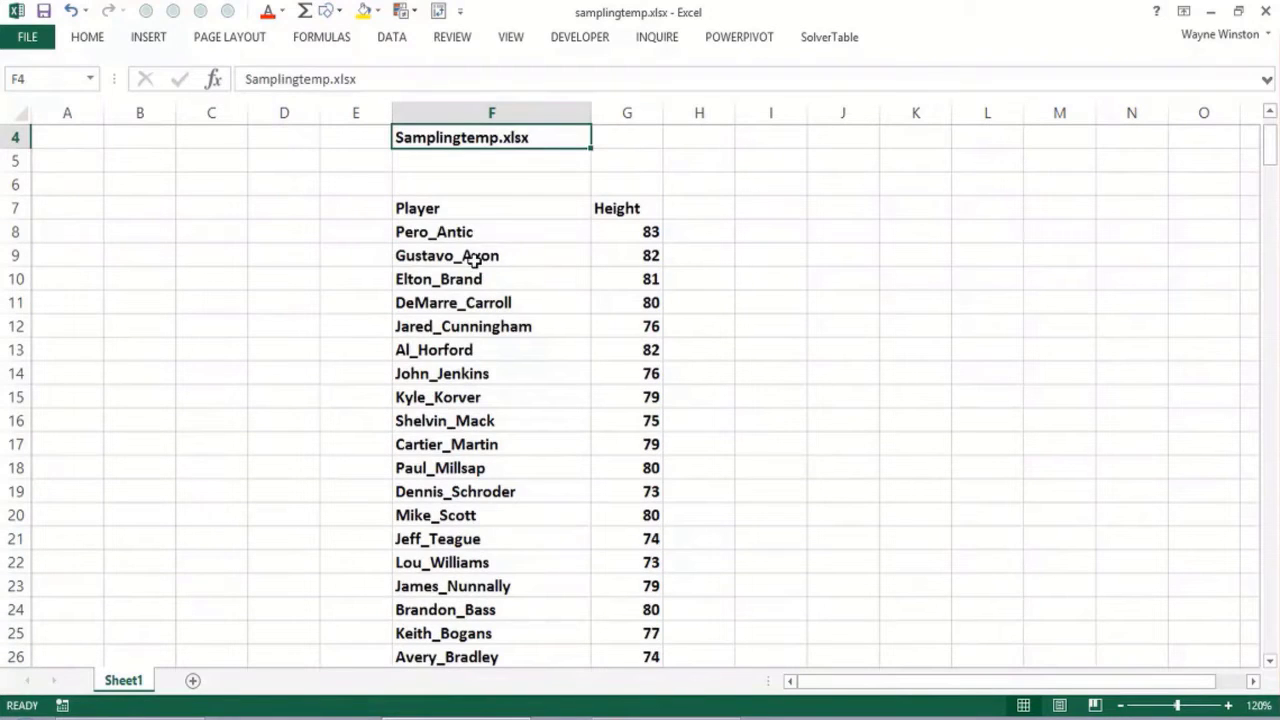
Step: Enter the description "Randomsample of 50 players" in cell F5 below the file title
key("Down")
type("Randomd")
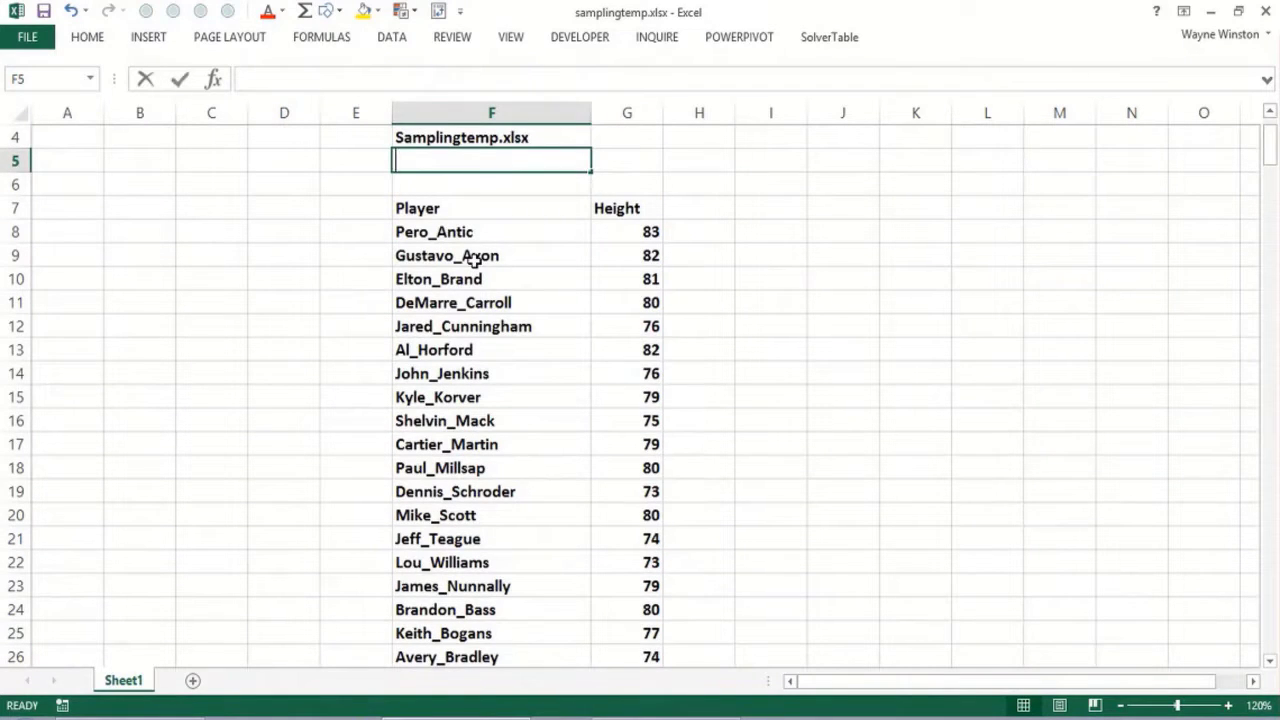
key("BackSpace")
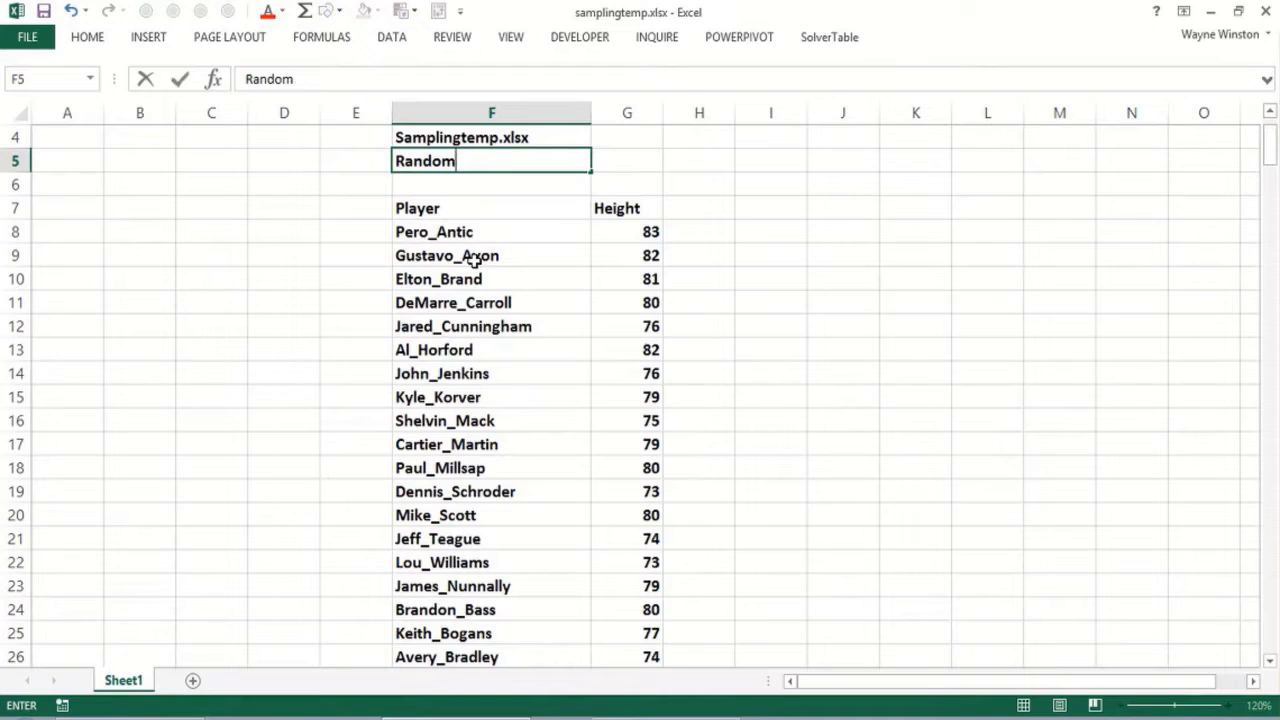
type("sample of 5 0")
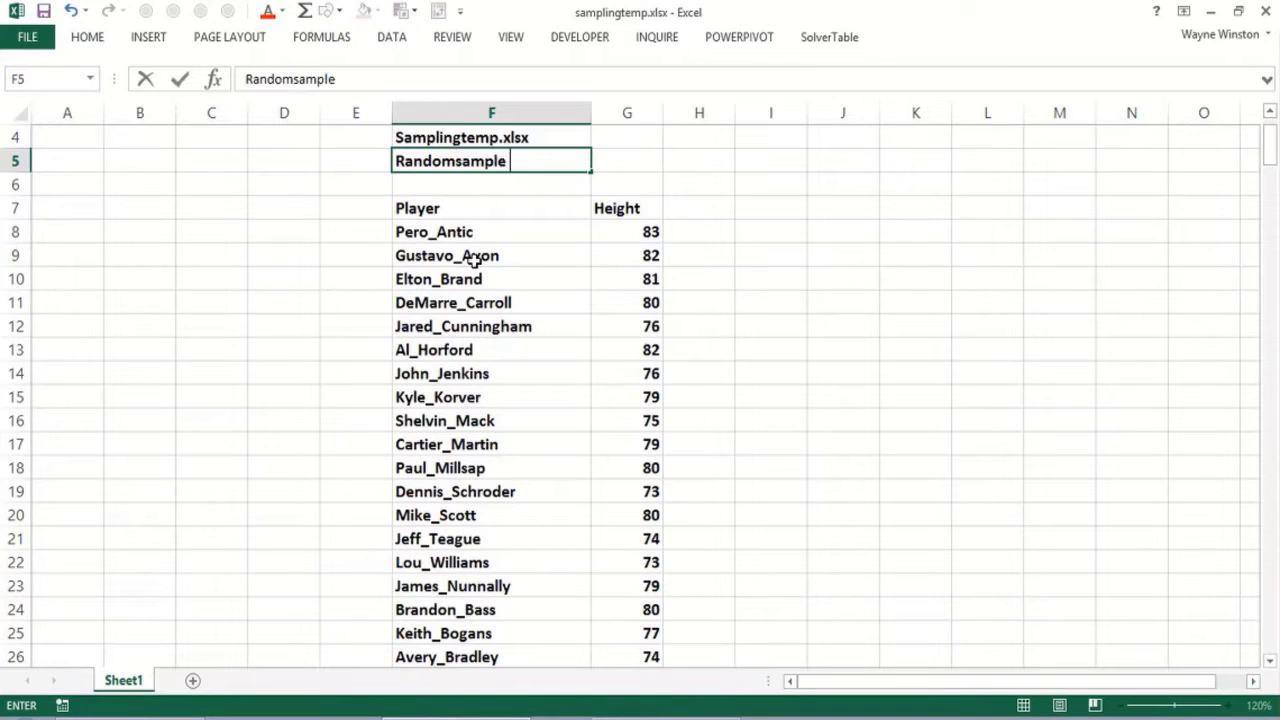
key("BackSpace")
key("BackSpace")
type("0 players")
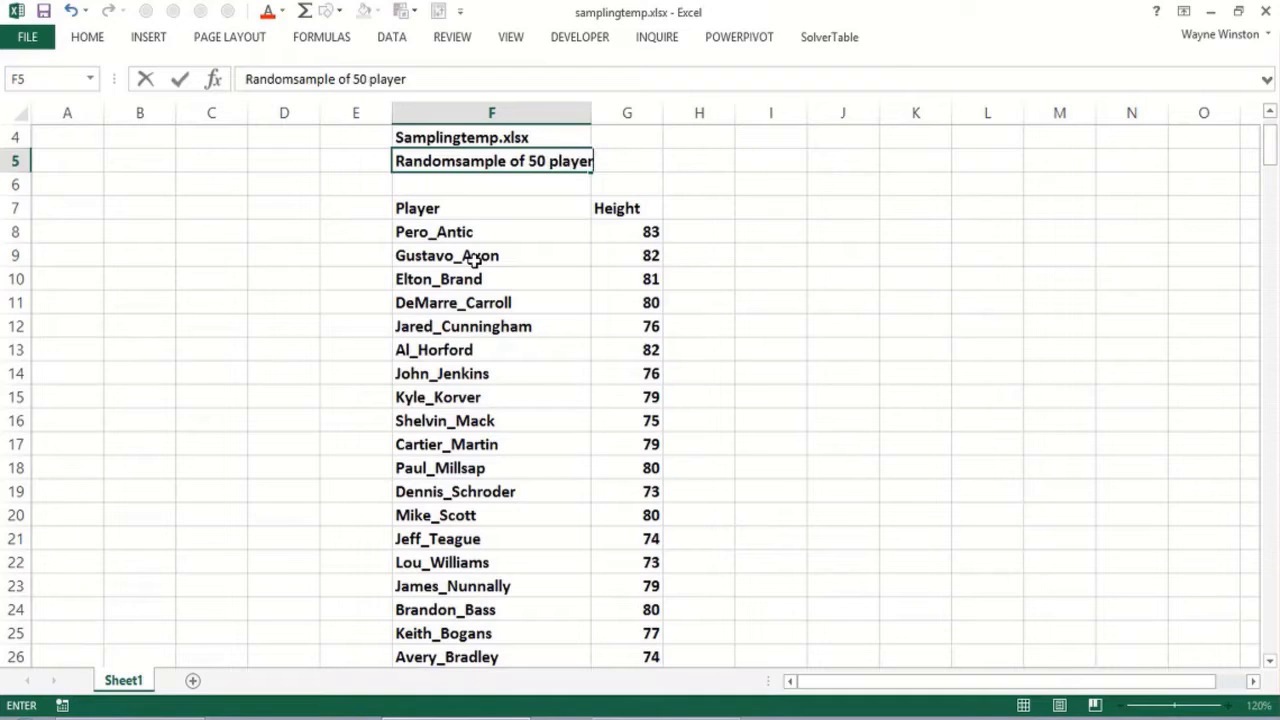
key("Return")
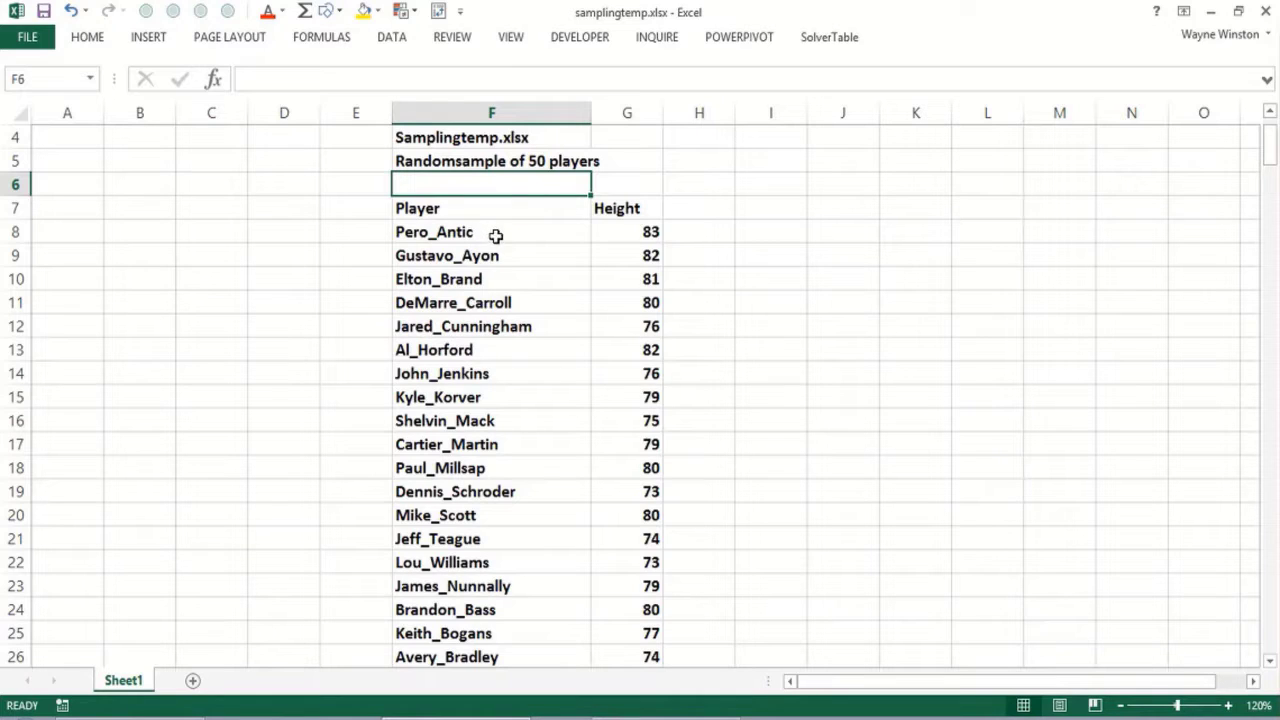
Step: Enter the formula =rand() in cell H4 to generate a sample random number
left_click(544, 453)
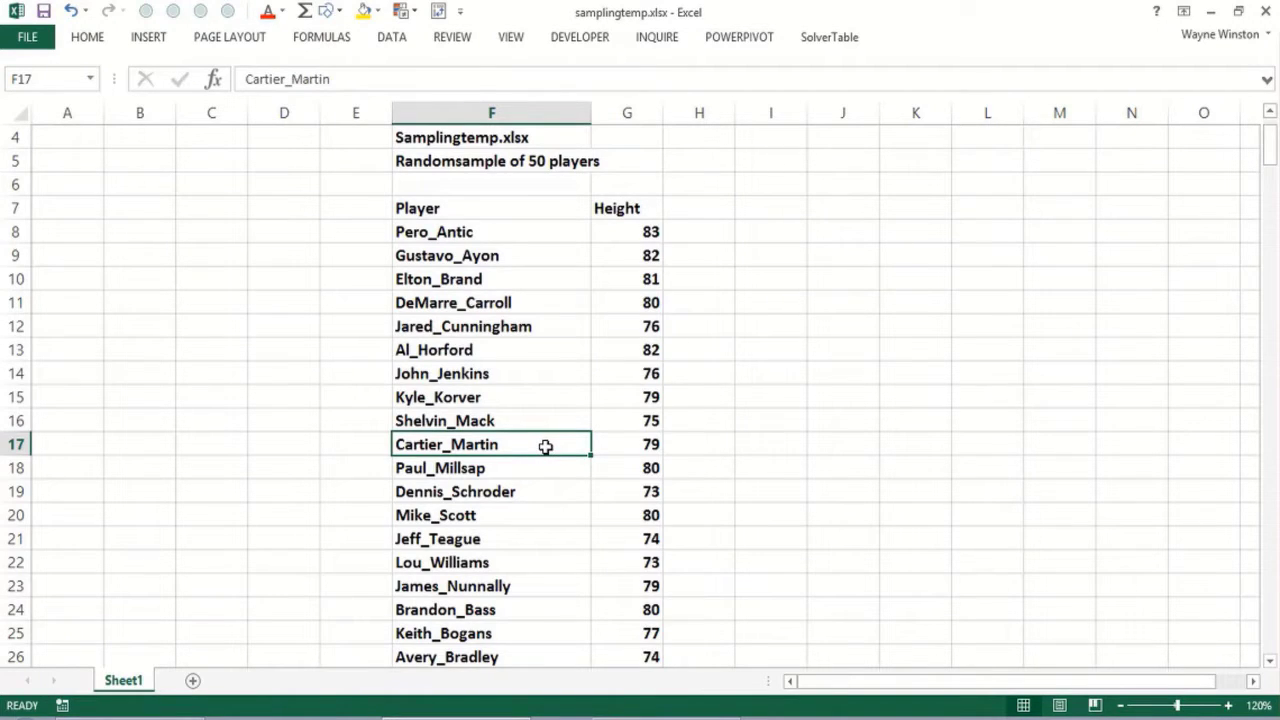
left_click(692, 144)
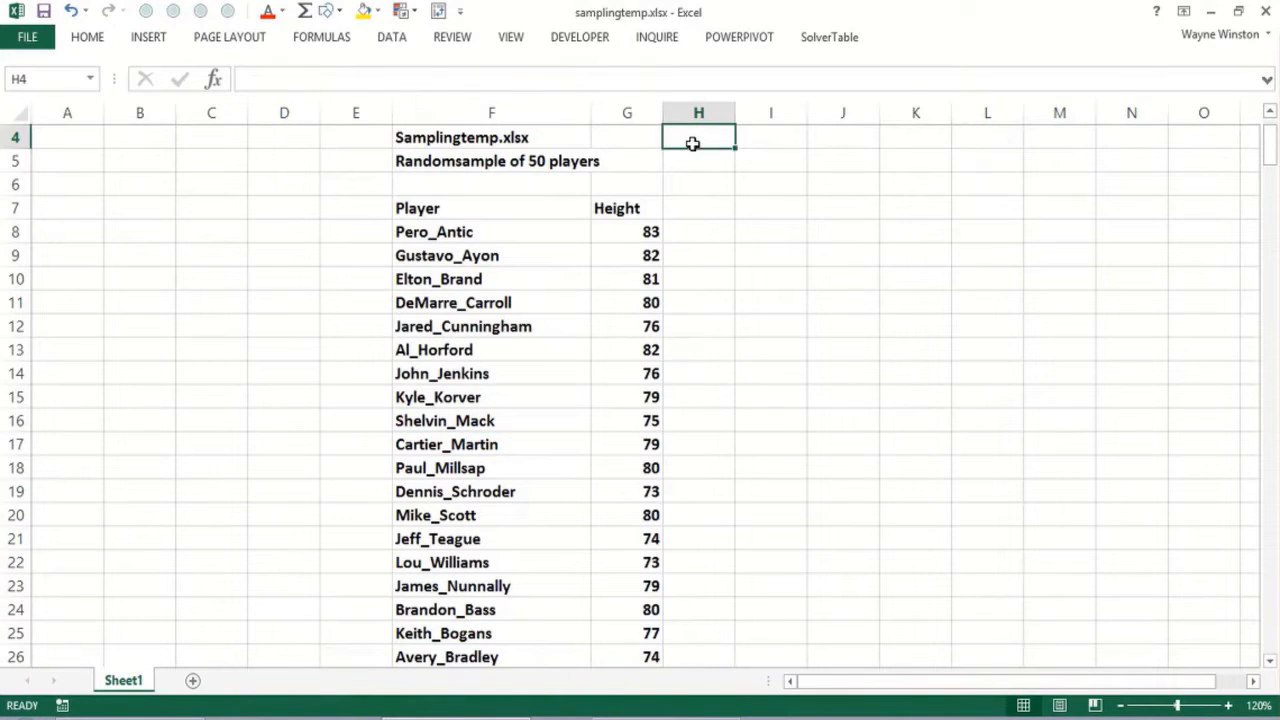
type("=rand")
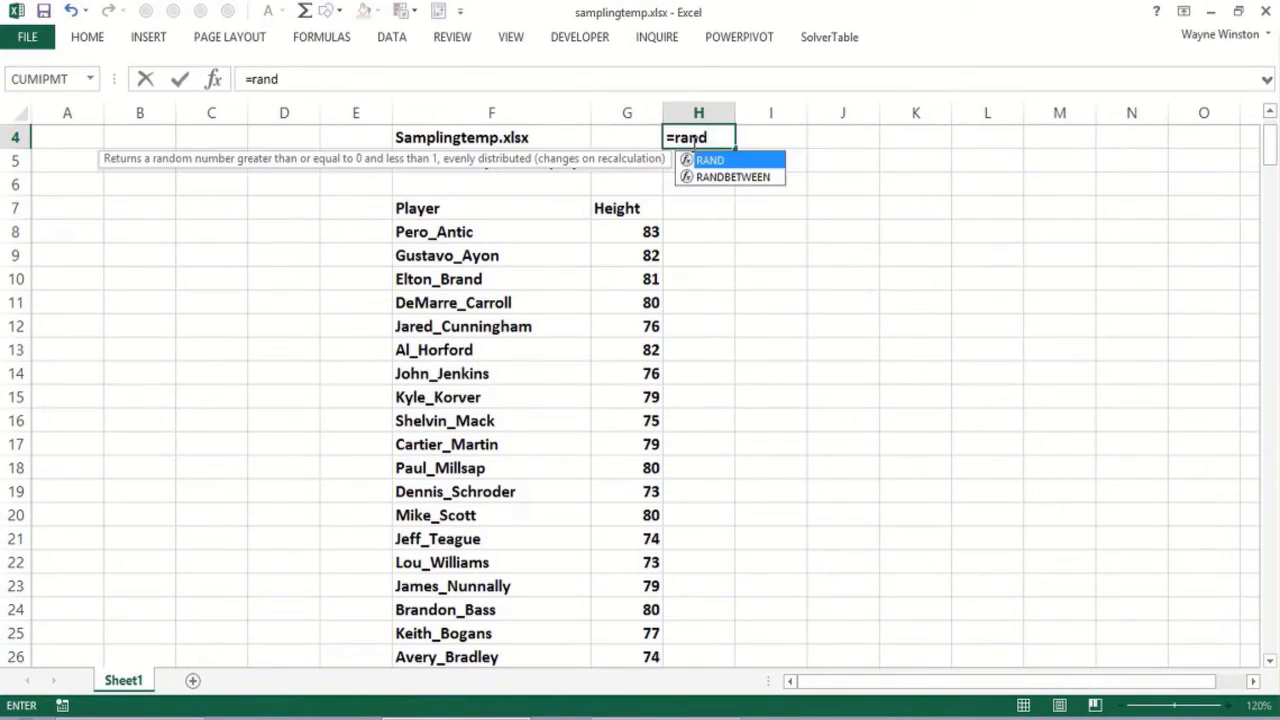
type("()")
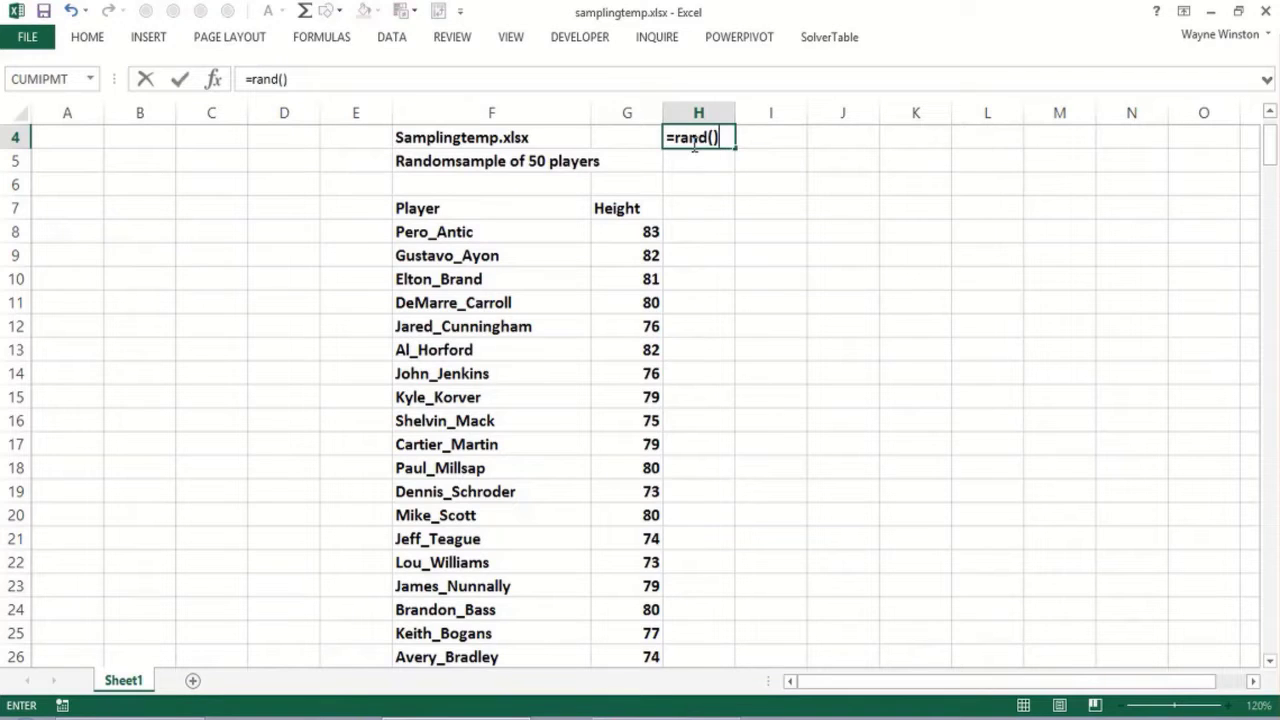
key("Return")
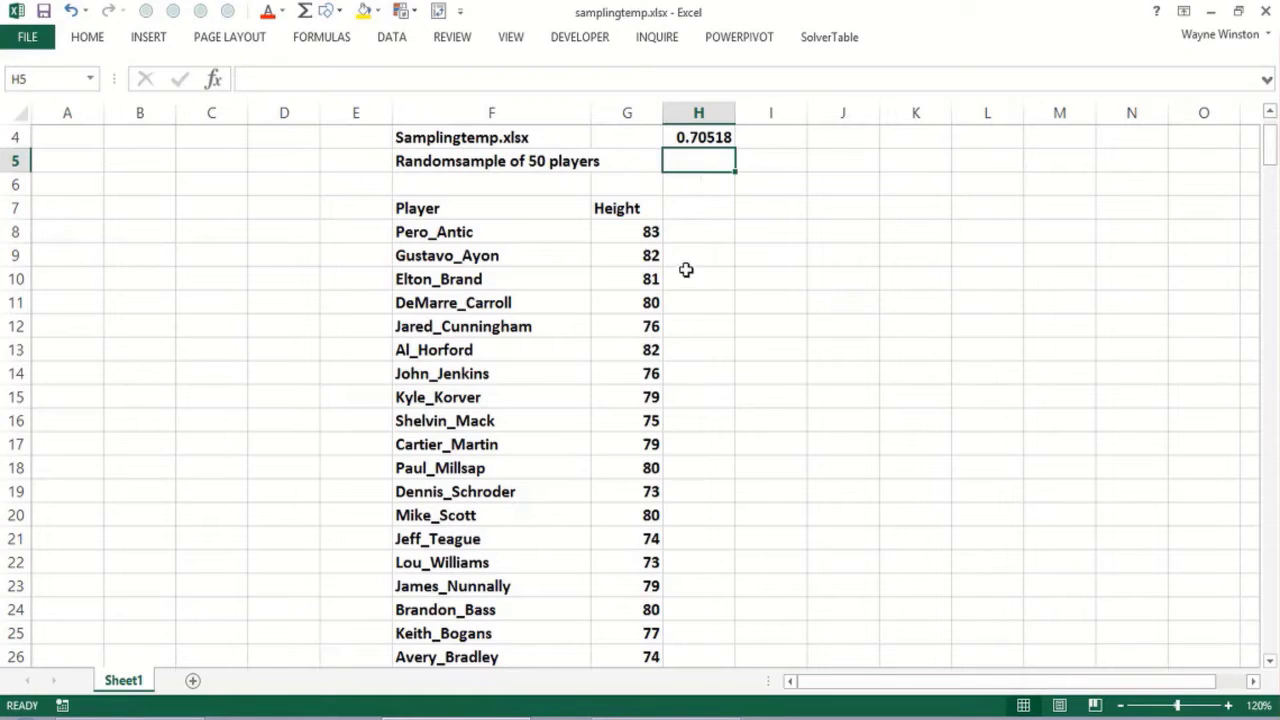
Step: Recalculate the sheet twice to see how the random number in H4 changes
key("F9")
key("F9")
key("alt")
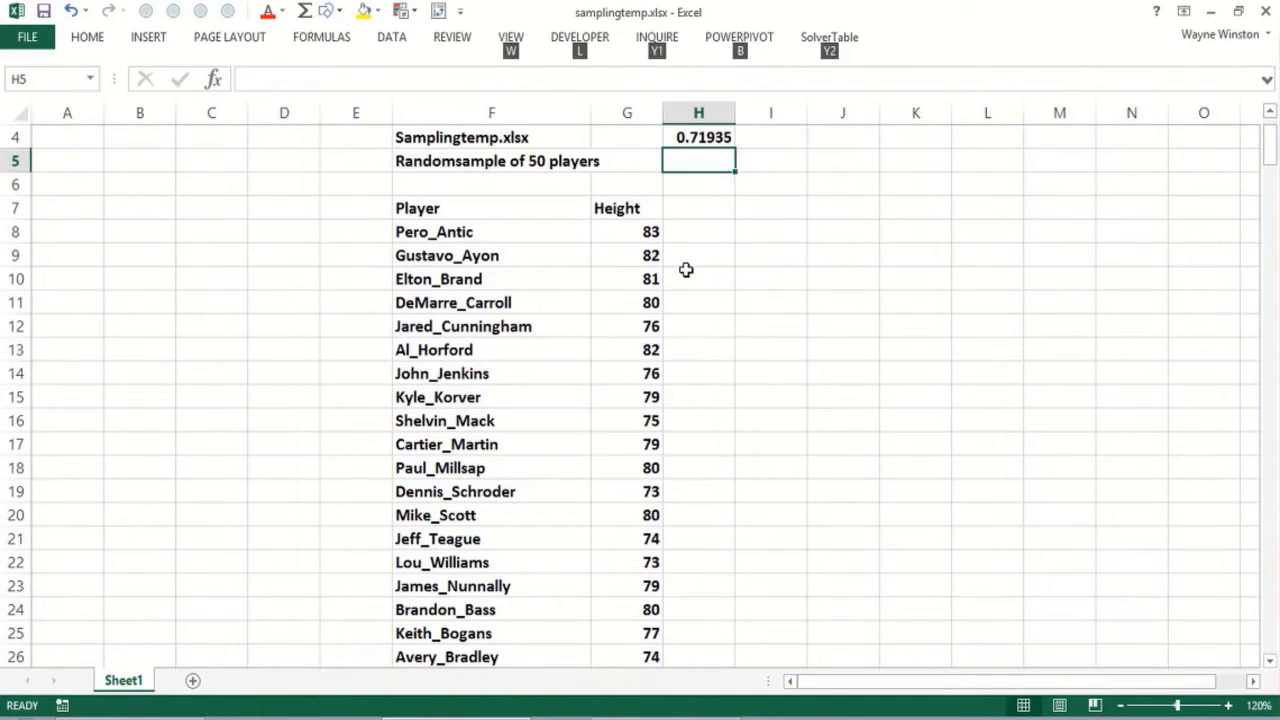
key("alt")
left_click(686, 270)
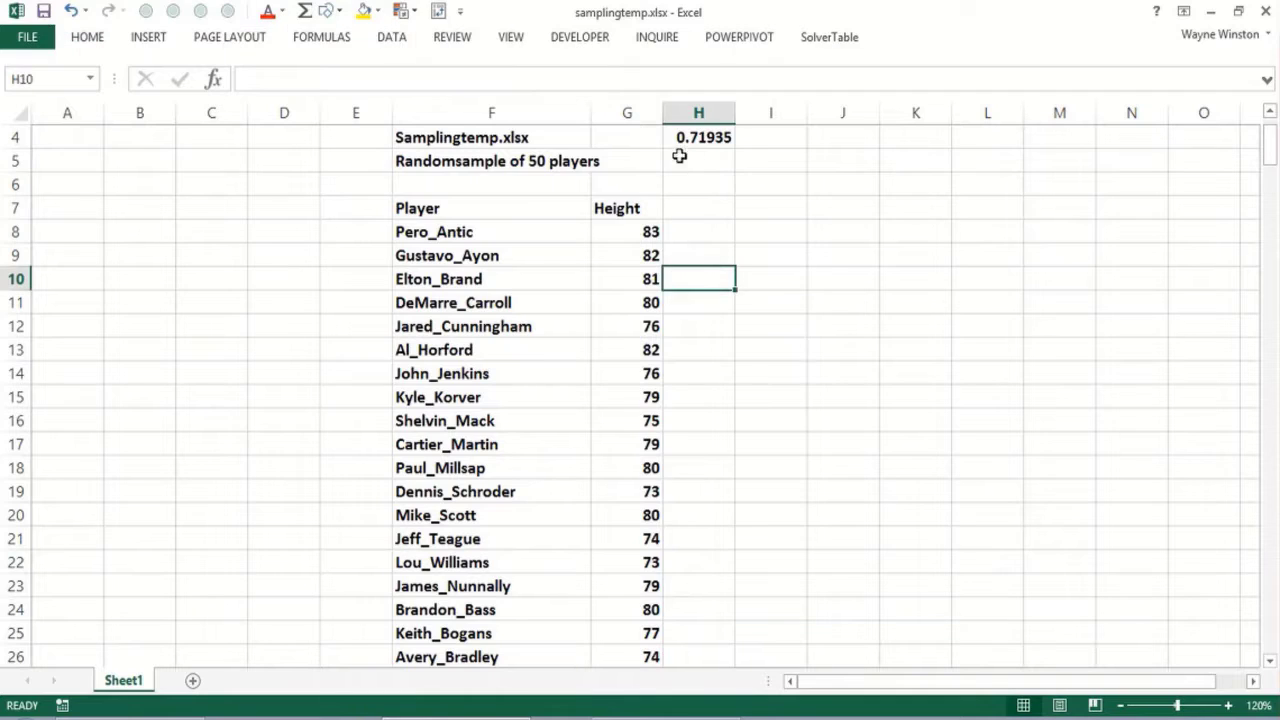
left_click(699, 157)
left_click(760, 168)
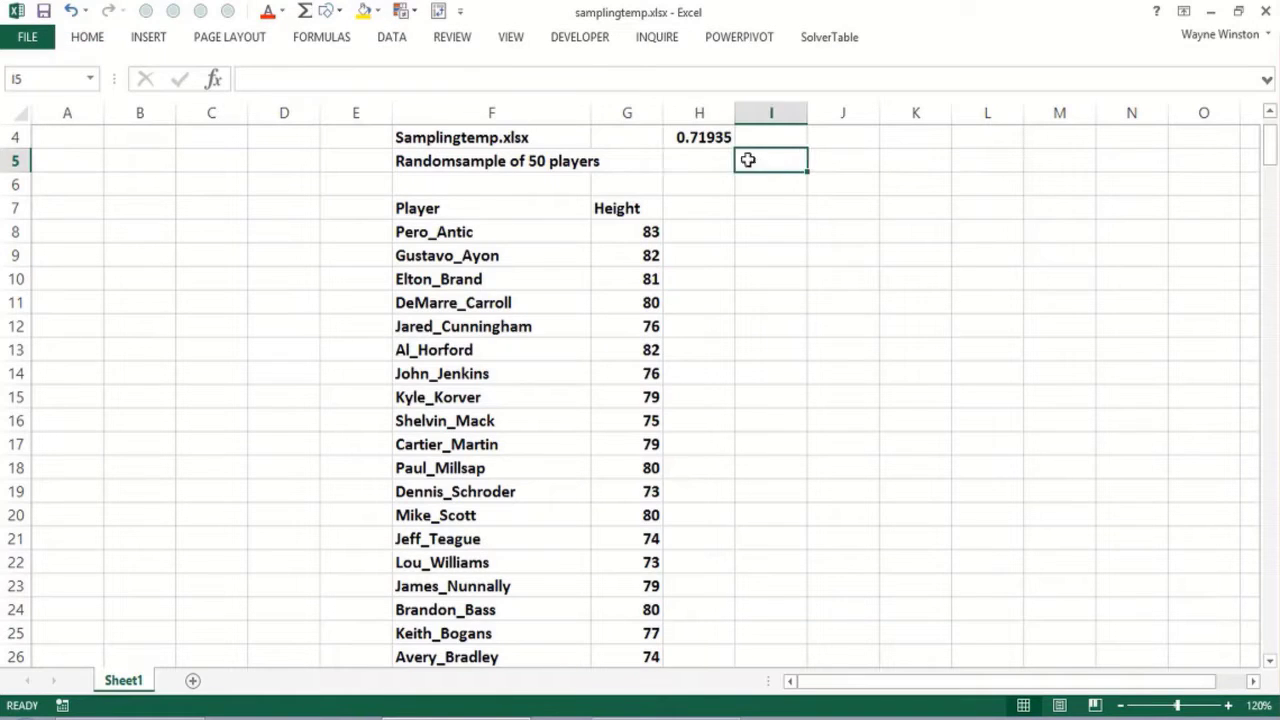
left_click(700, 155)
left_click(791, 171)
left_click(770, 258)
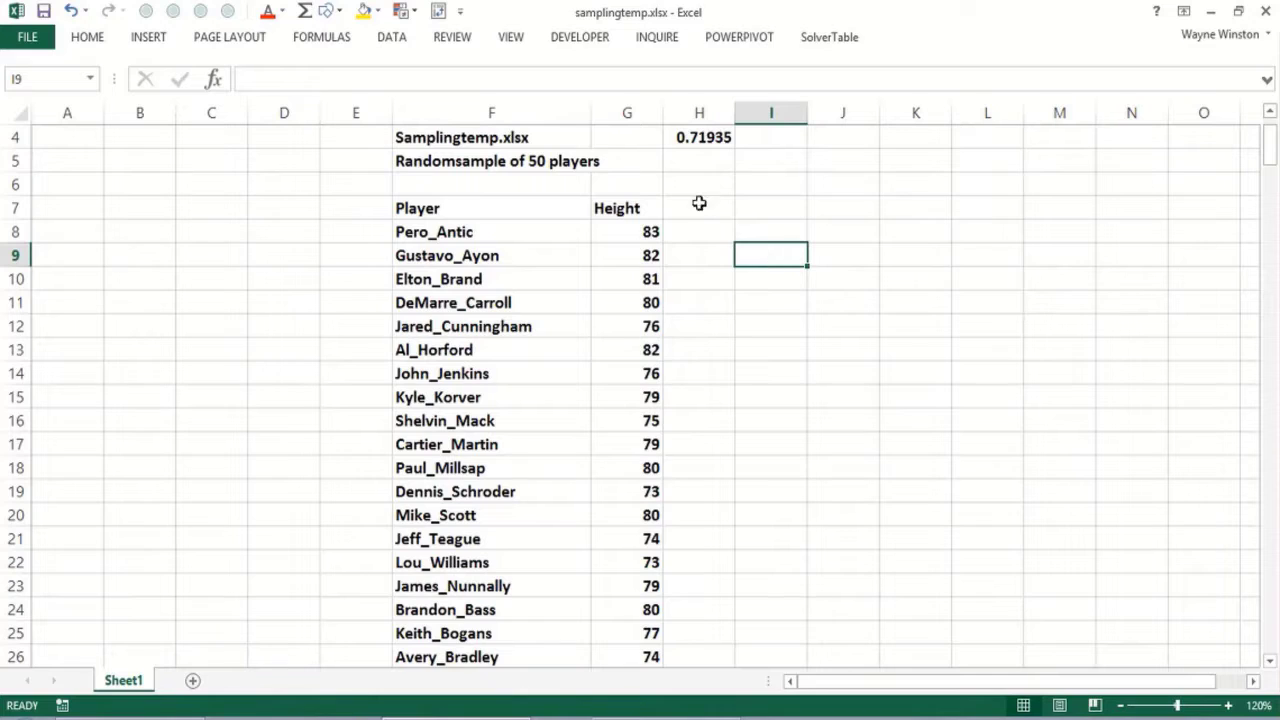
left_click(705, 137)
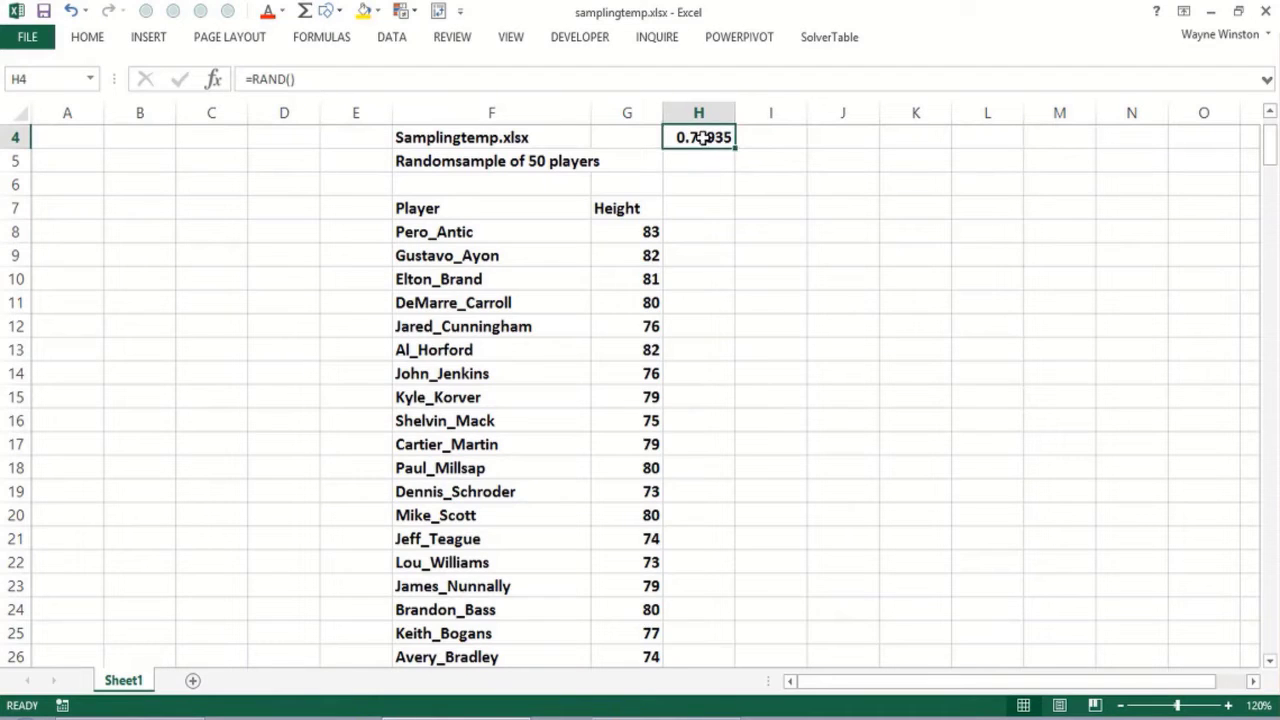
left_click(707, 207)
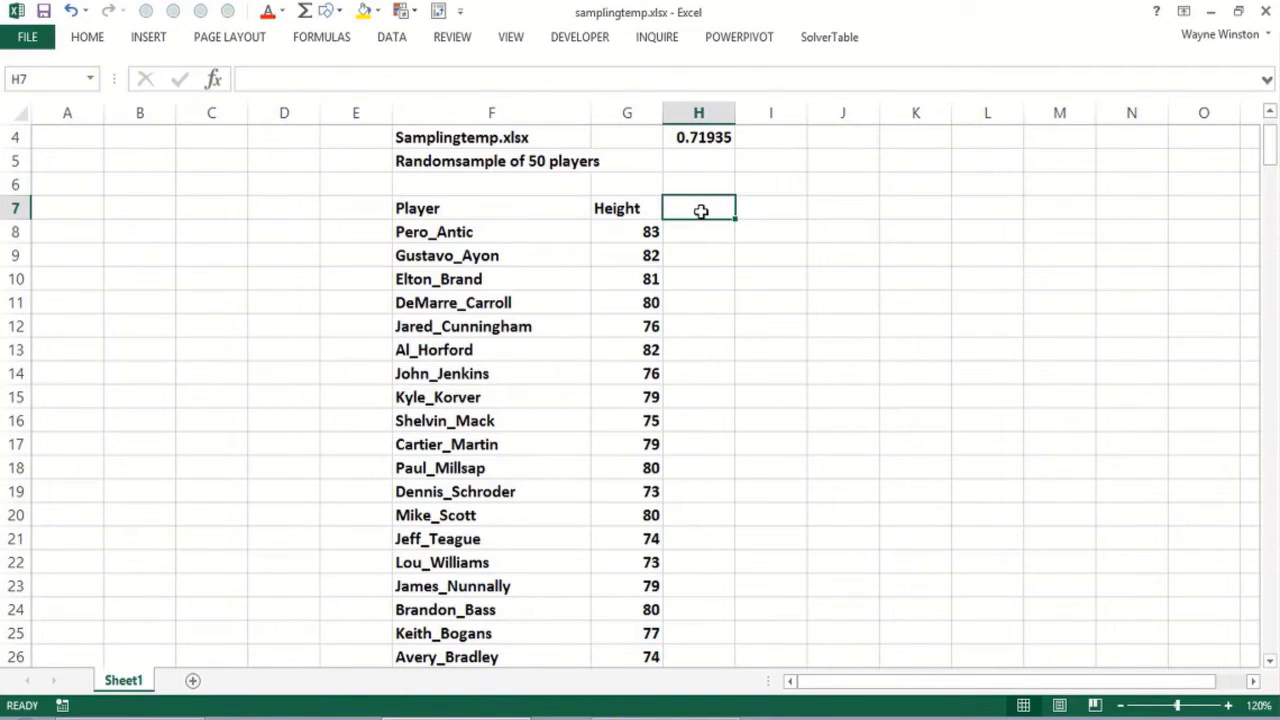
left_click(700, 232)
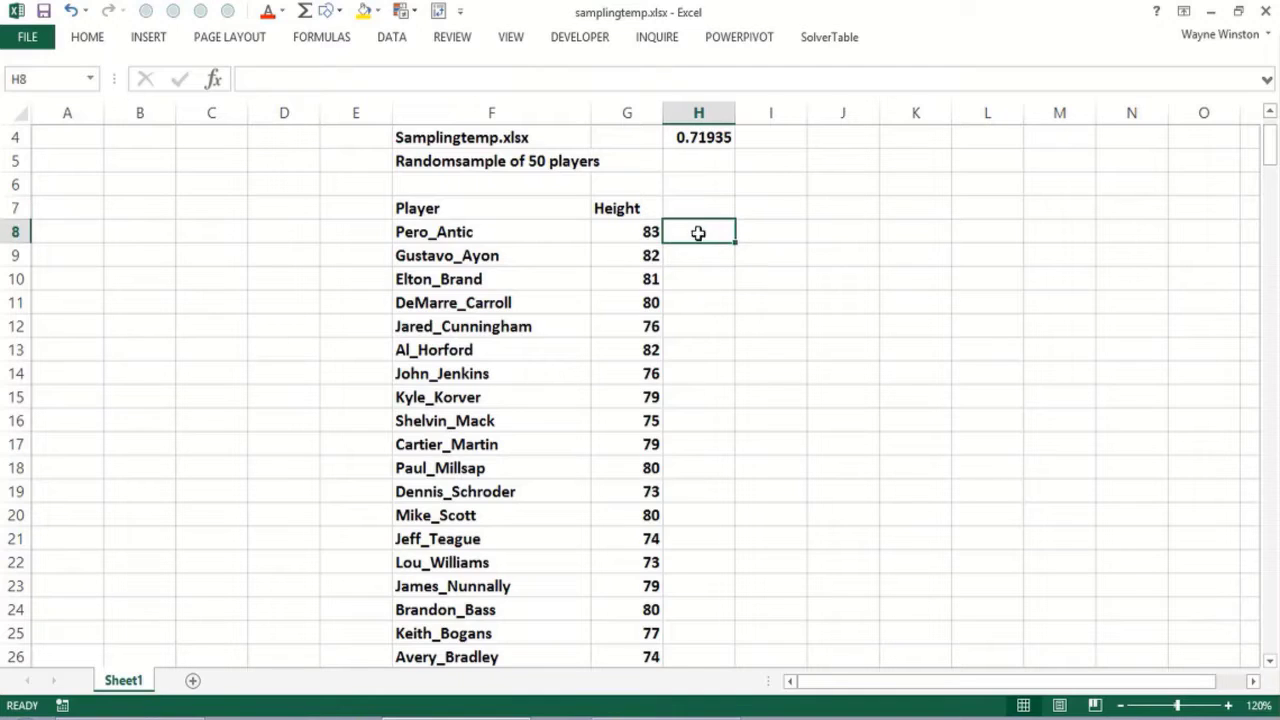
left_click(500, 231)
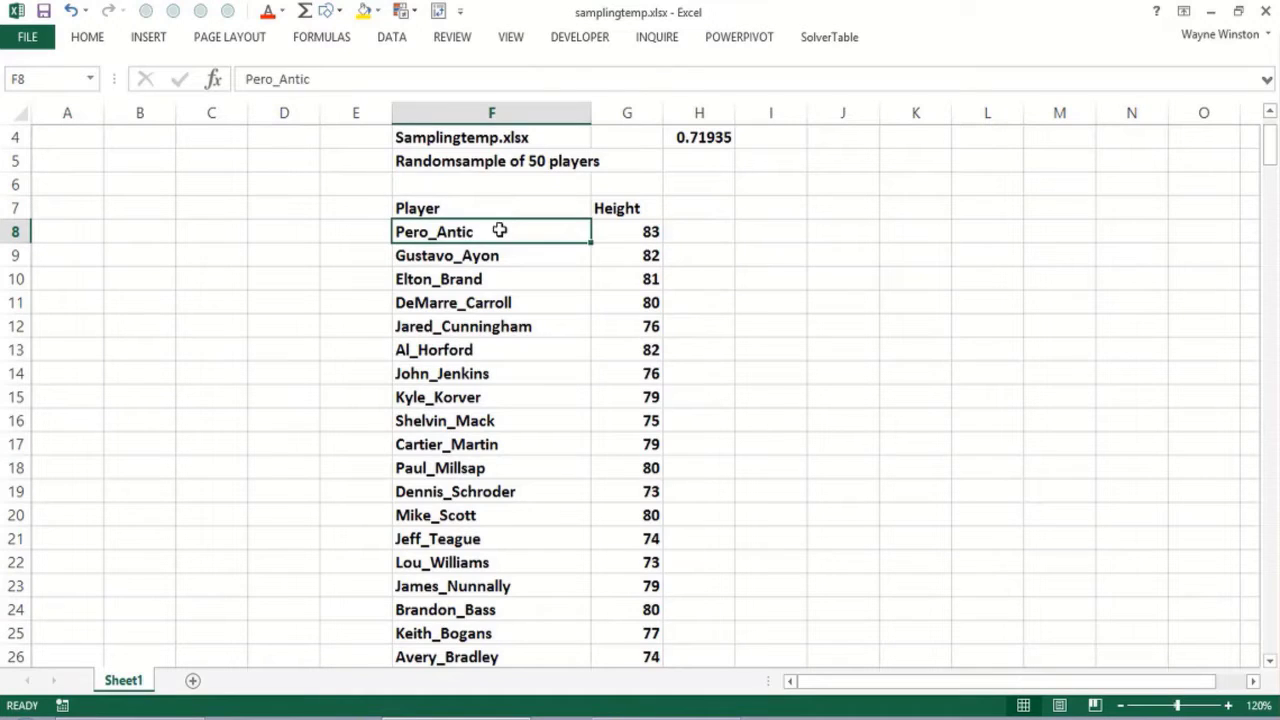
Step: Add the column header "Rand" in cell H7 beside Height
left_click(719, 231)
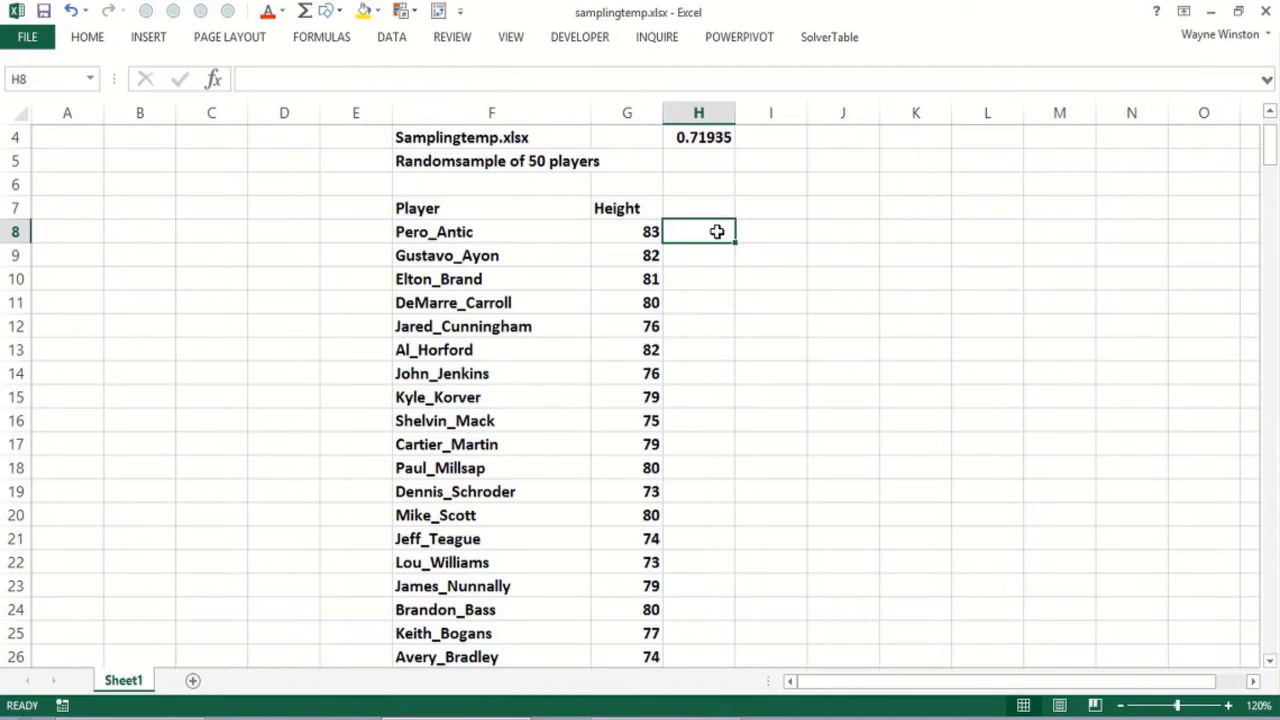
key("Up")
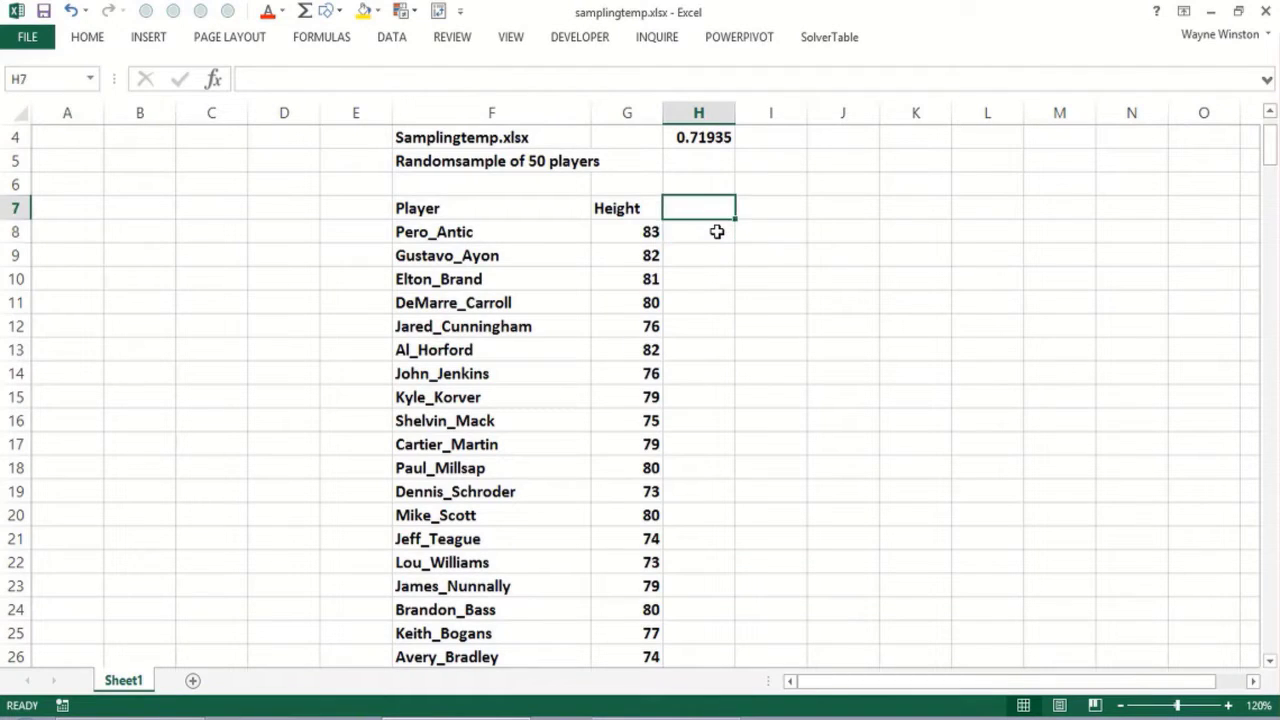
type("Rand")
key("Return")
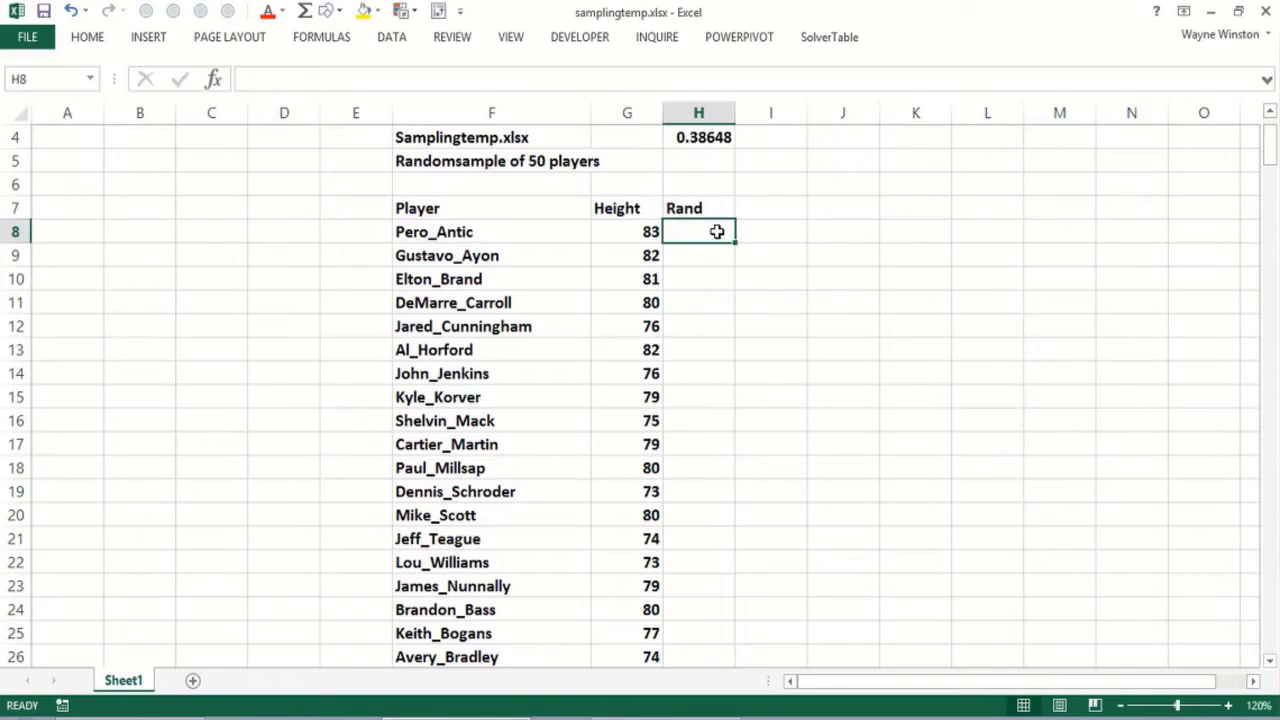
Step: Enter =rand() in H8 and fill it down the Rand column for every player
type("=rand()")
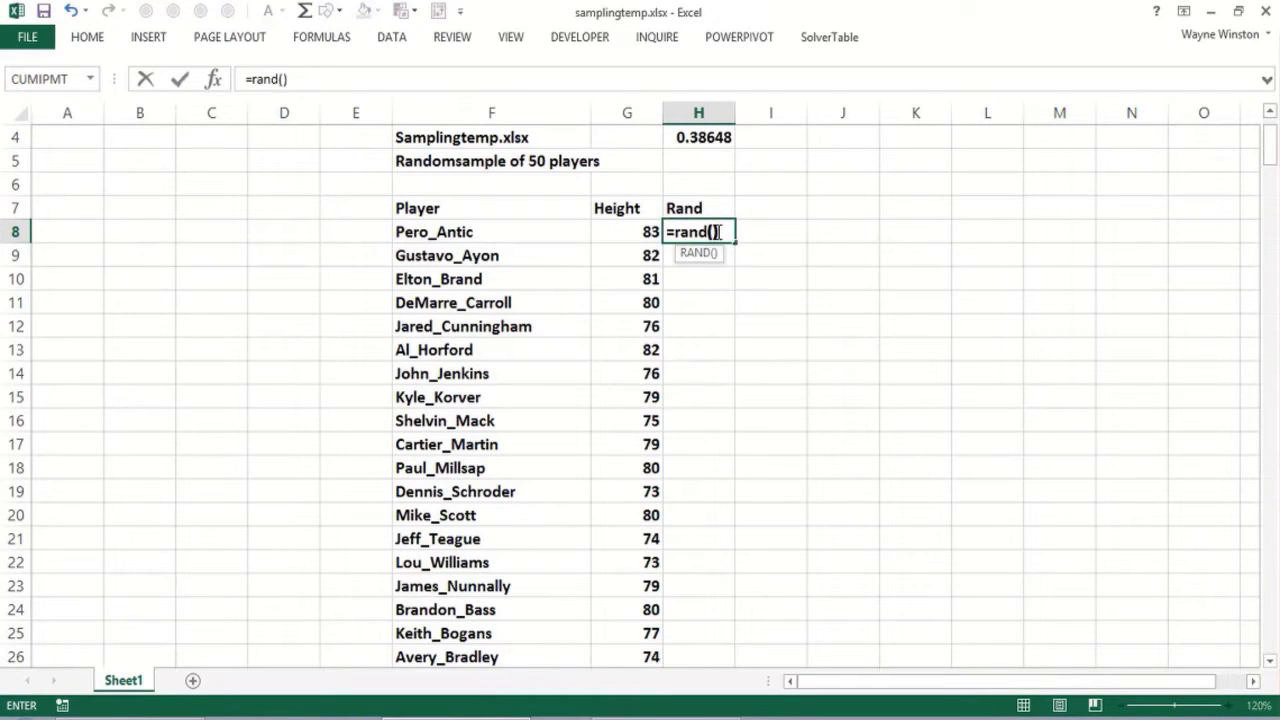
key("Return")
left_click(718, 233)
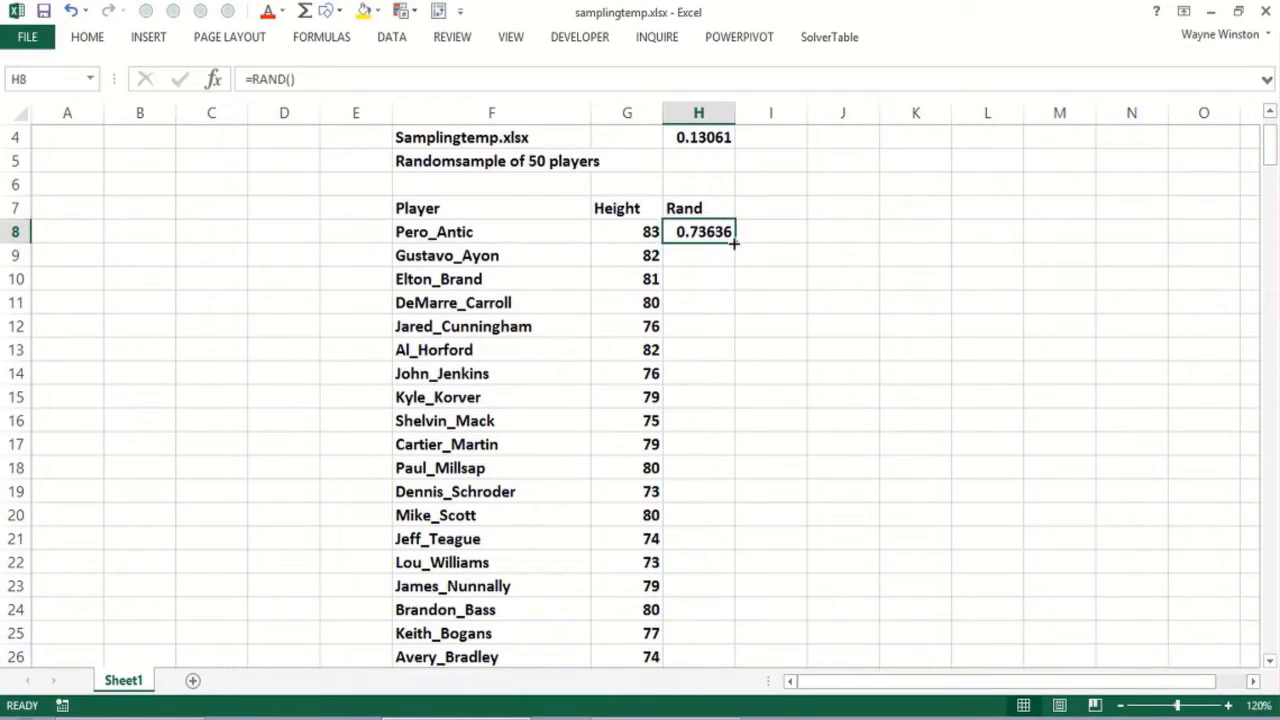
double_click(737, 245)
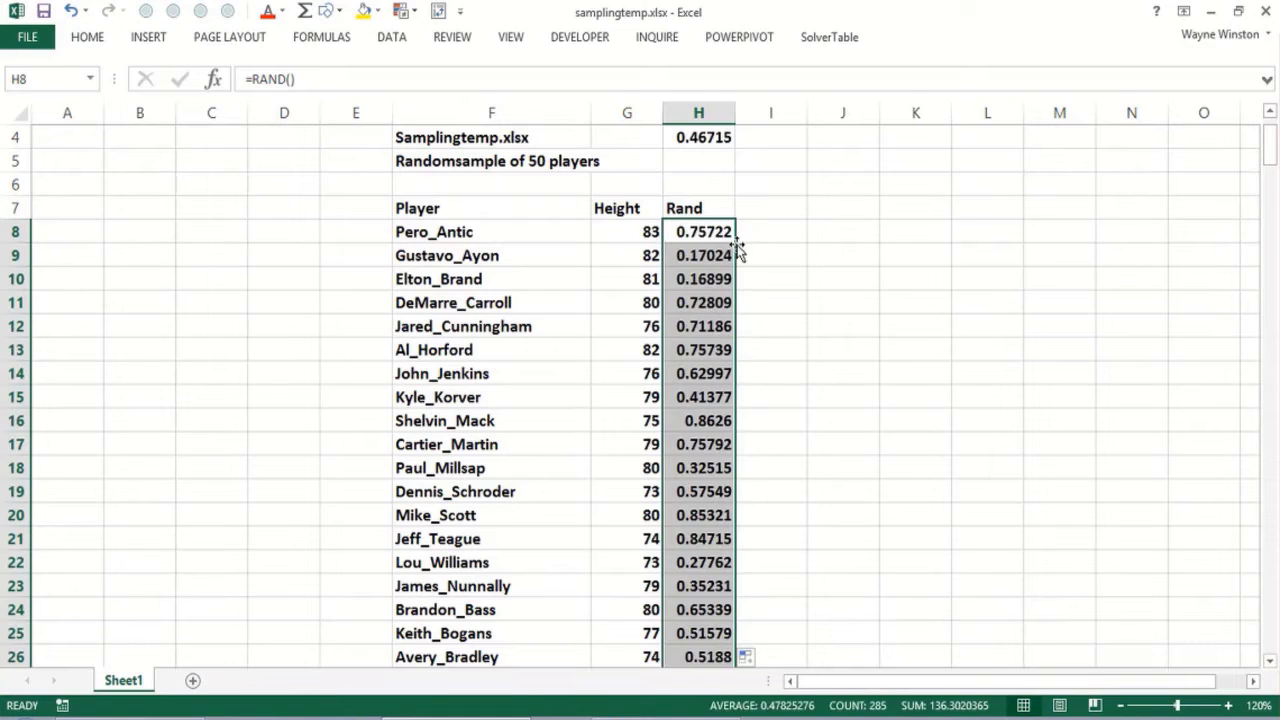
Step: Recalculate the random numbers twice and replace the formulas in the Rand column with their values in place
key("F9")
key("F9")
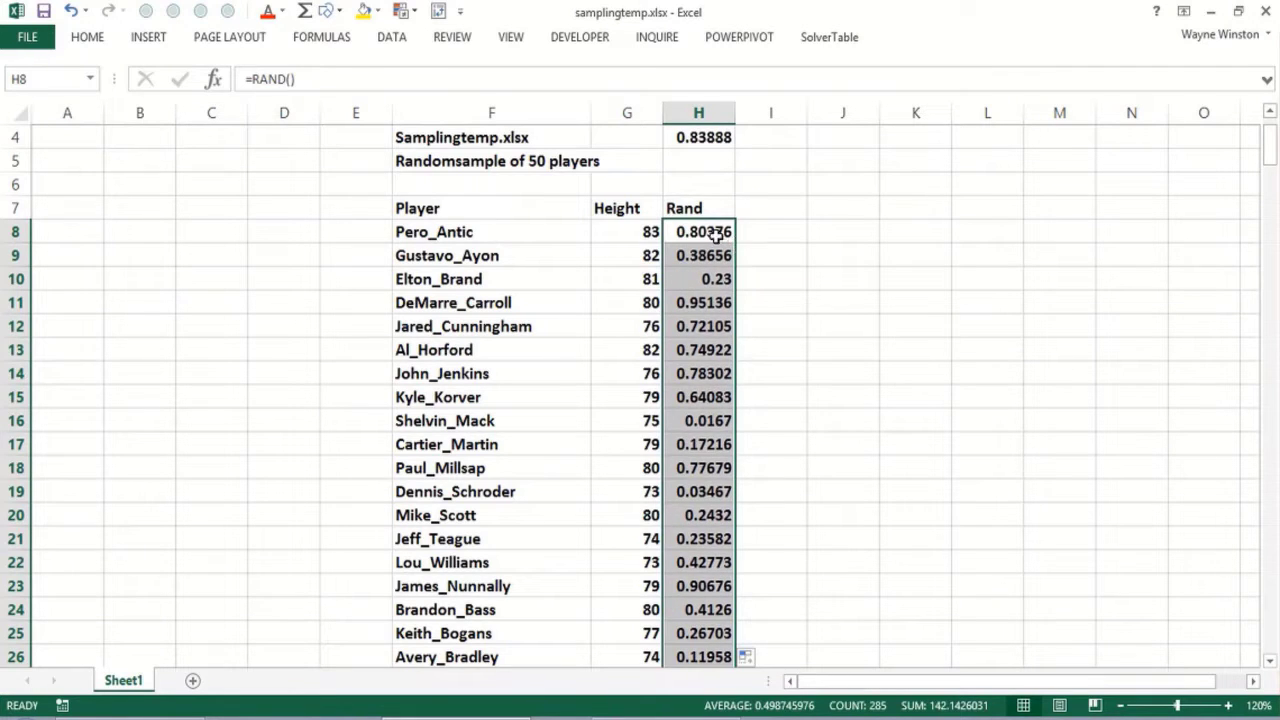
right_click(707, 232)
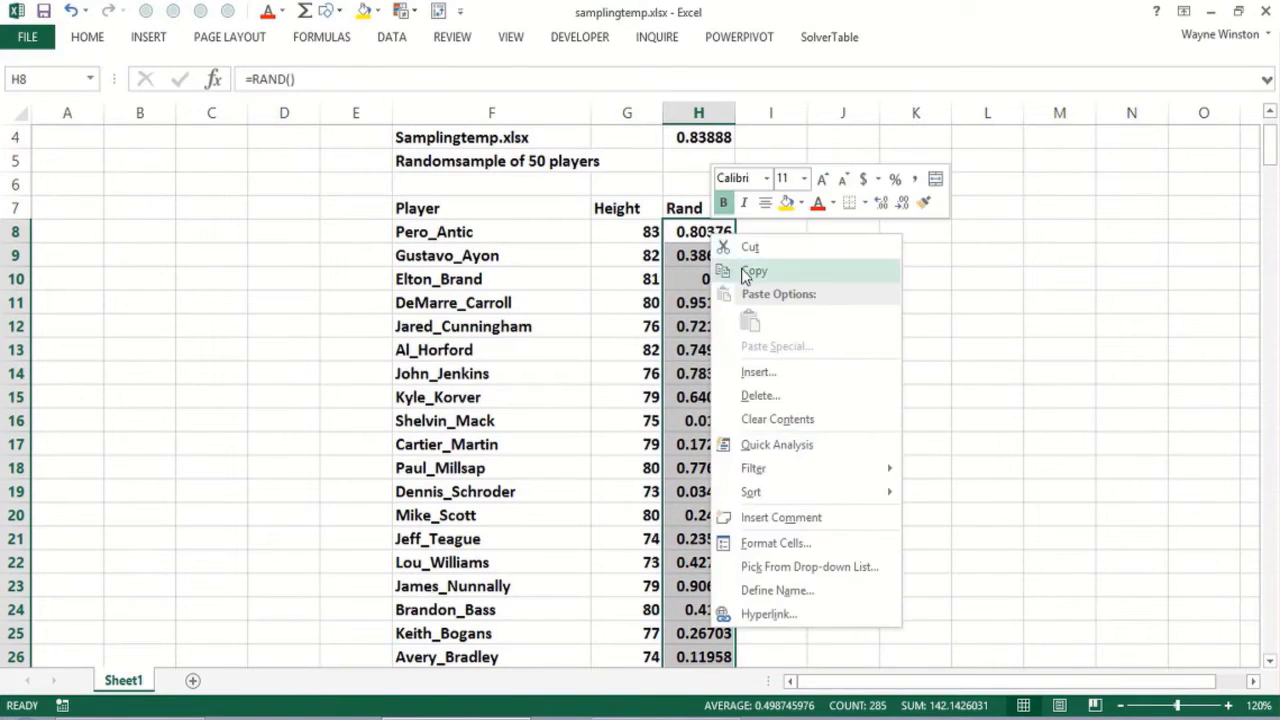
left_click(755, 268)
right_click(698, 232)
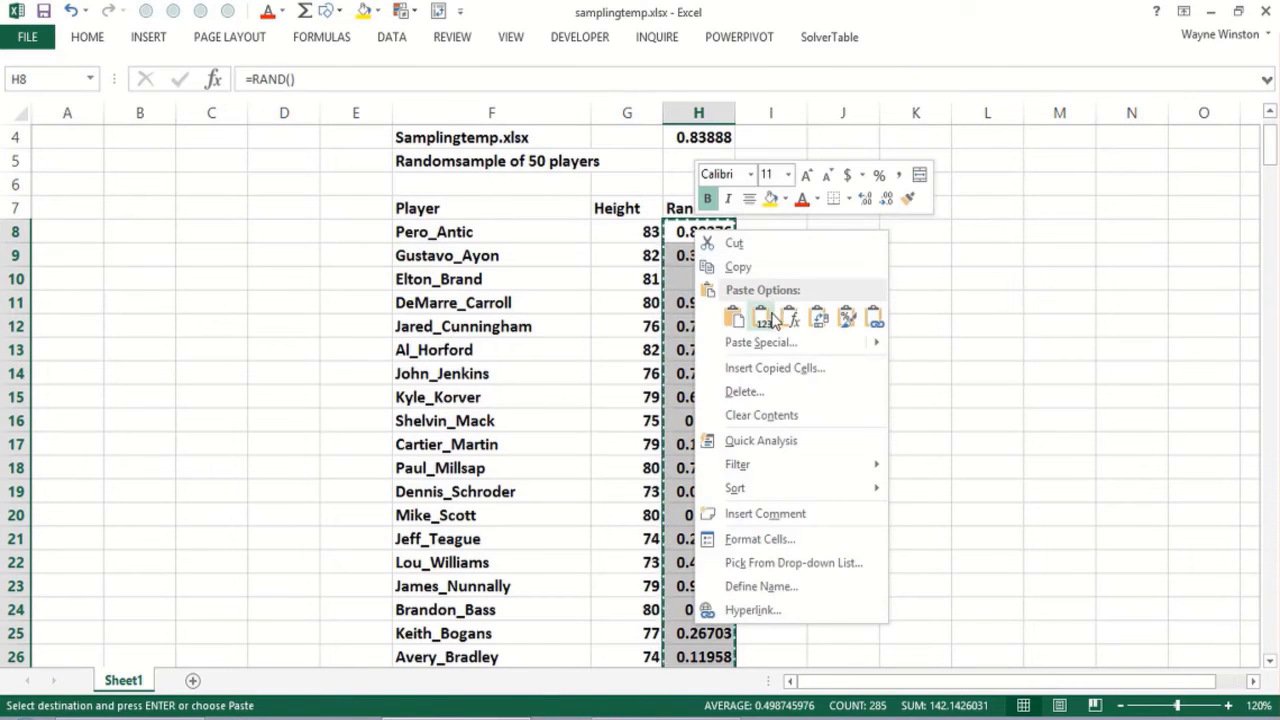
left_click(763, 318)
left_click(776, 312)
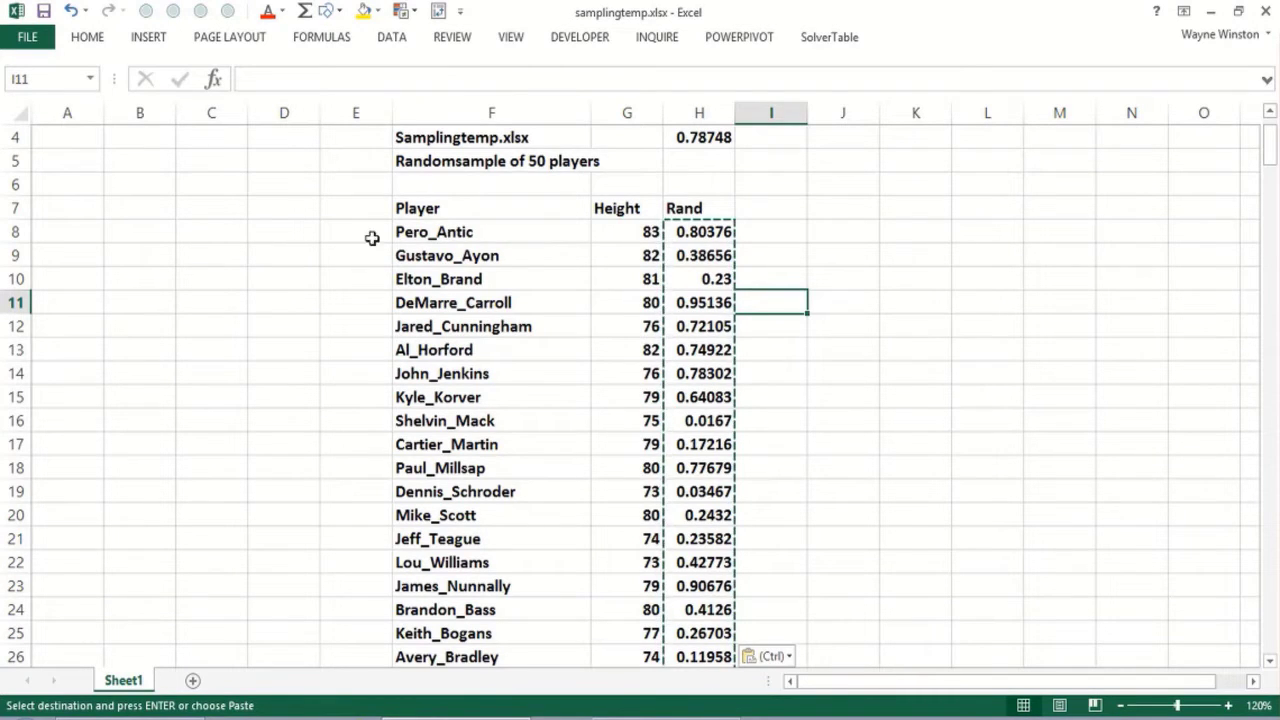
Step: Add the column header "Rank" in cell E7, just before the Player column
left_click(355, 210)
type("Rank")
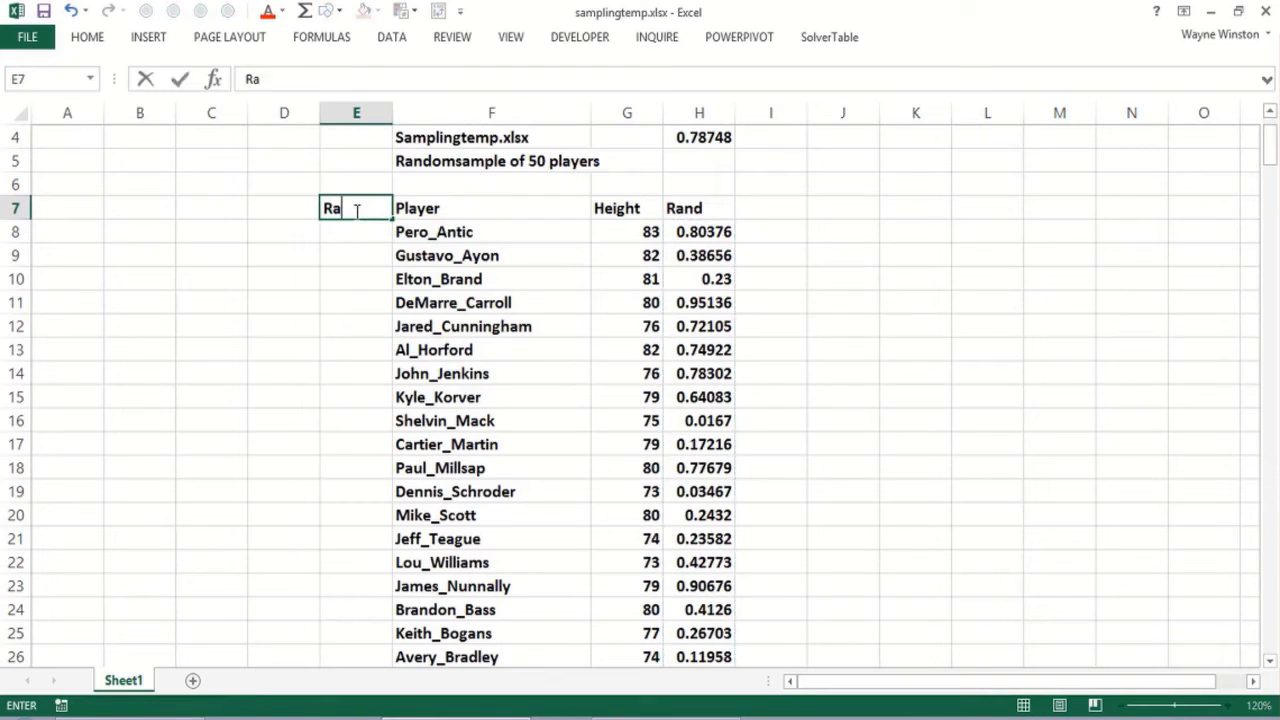
key("Return")
key("Return")
Step: Enter =RANK(H8,$H$8:$H$292,0) in E8 and fill it down the Rank column for every player
type("=")
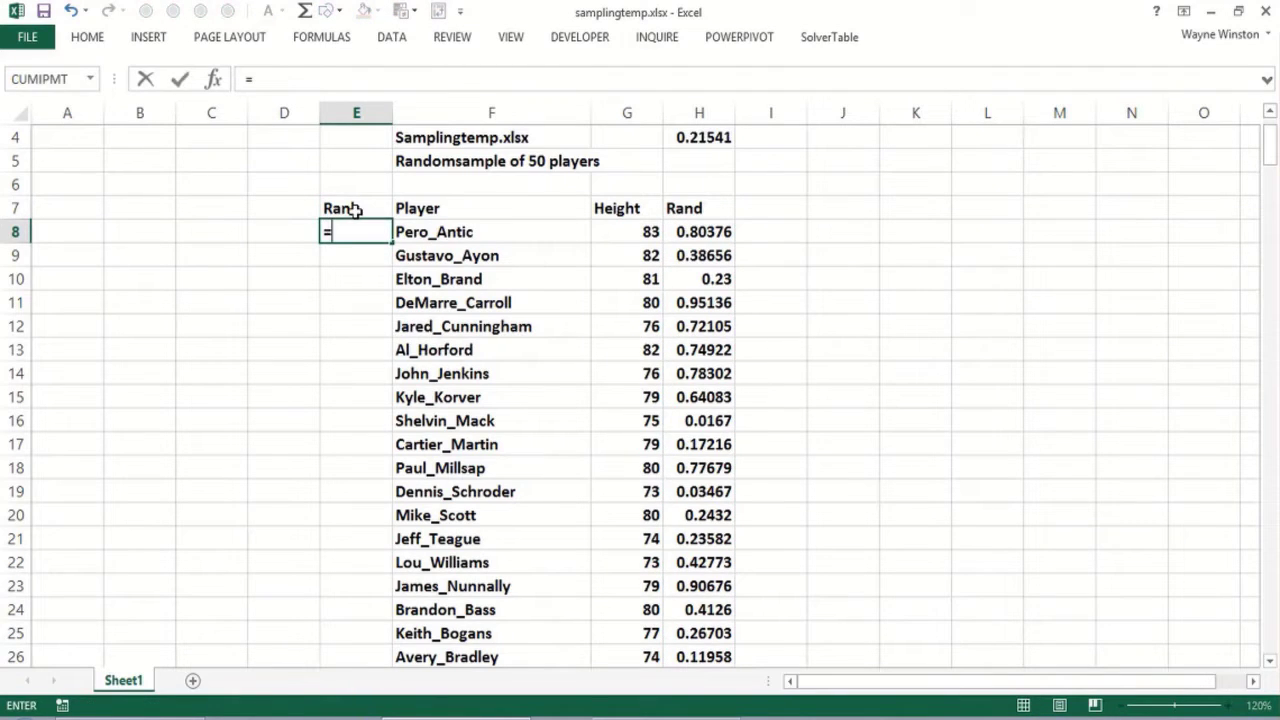
type("Rank(")
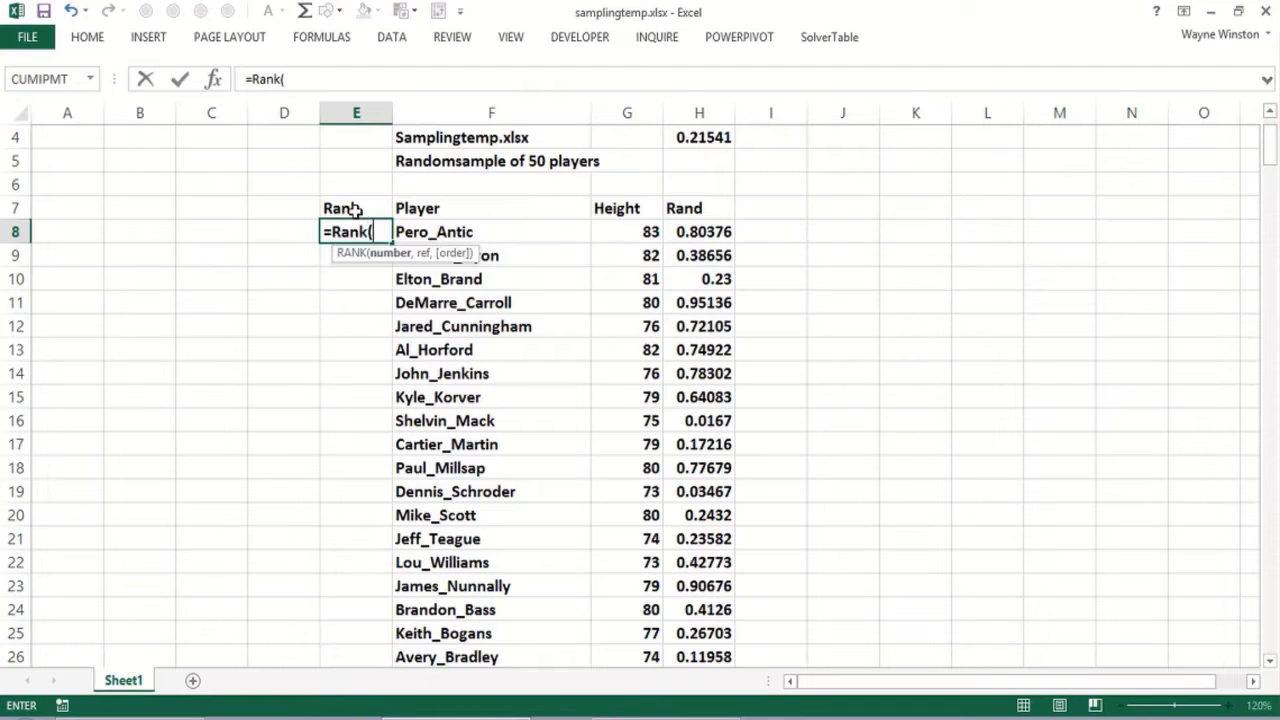
left_click(680, 232)
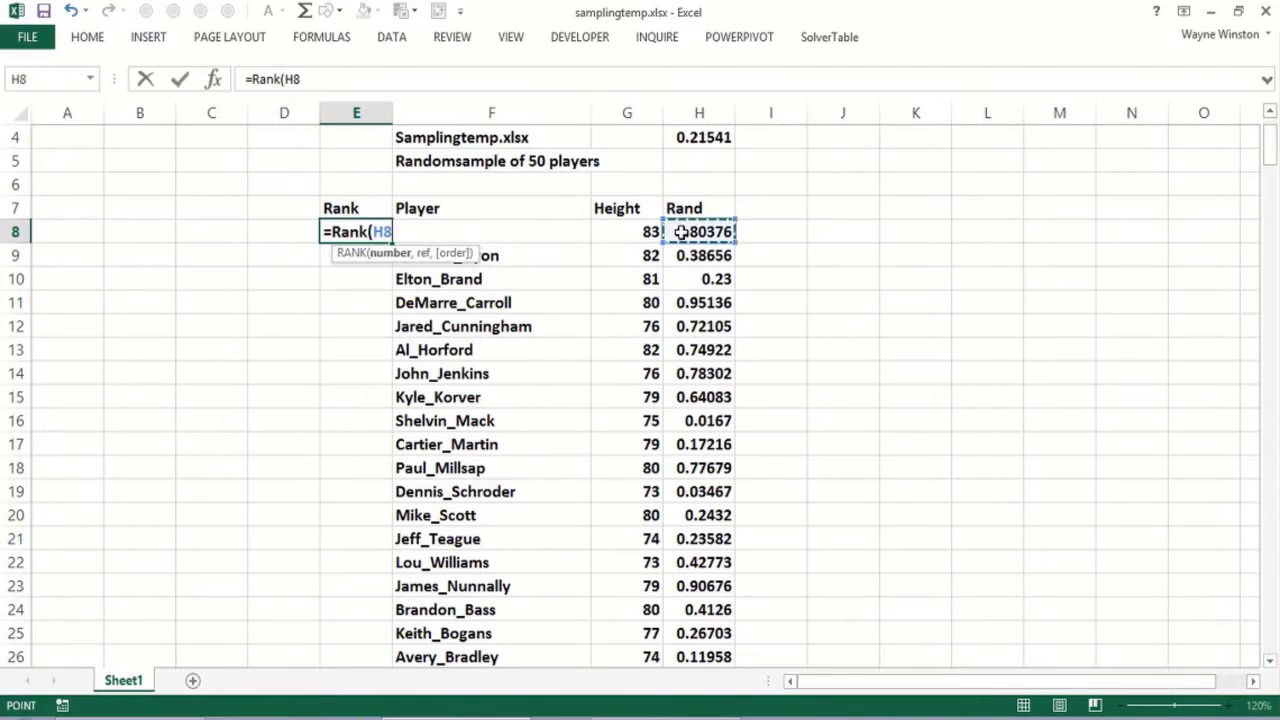
type(",")
left_click(680, 232)
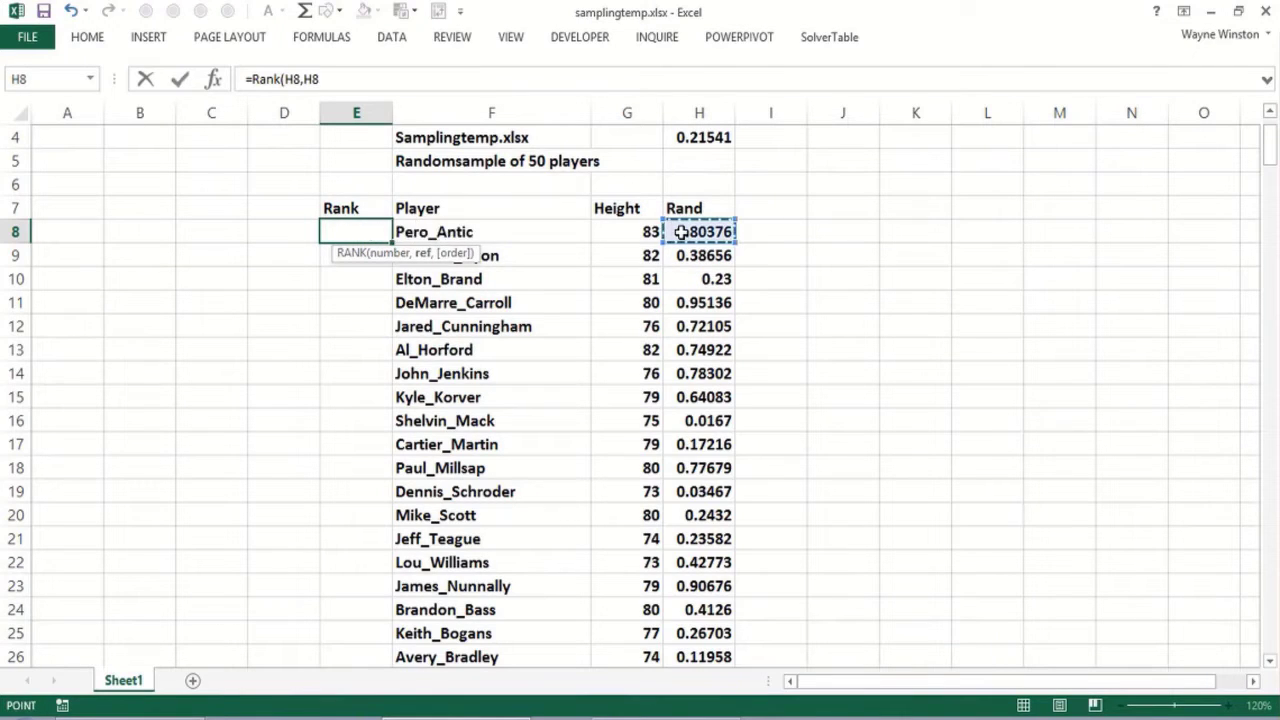
key("ctrl+shift+Down")
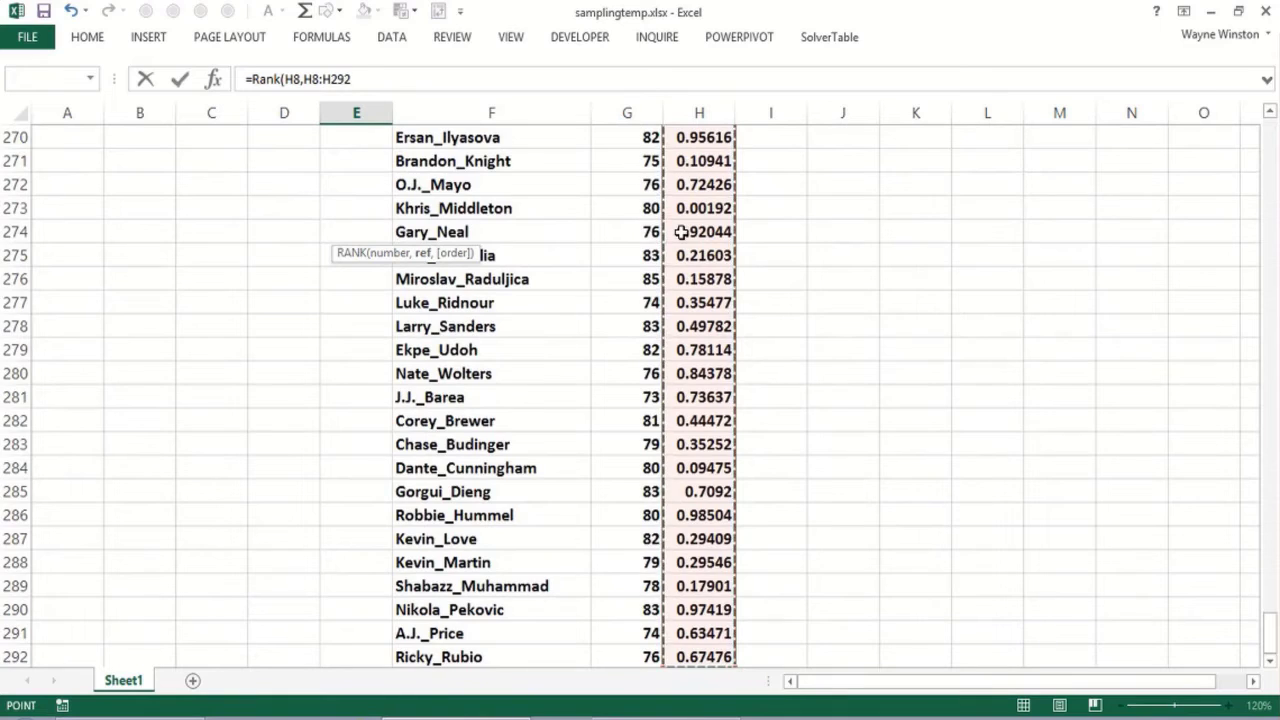
key("F4")
type(",0")
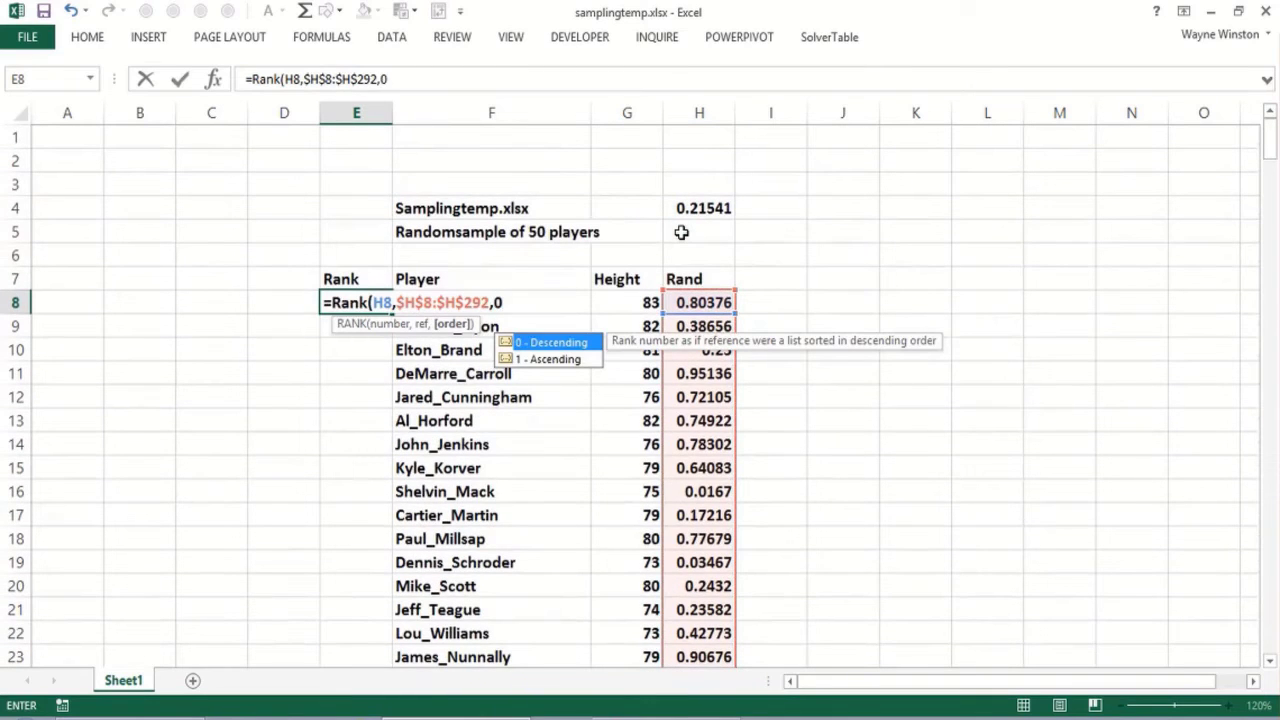
type(")")
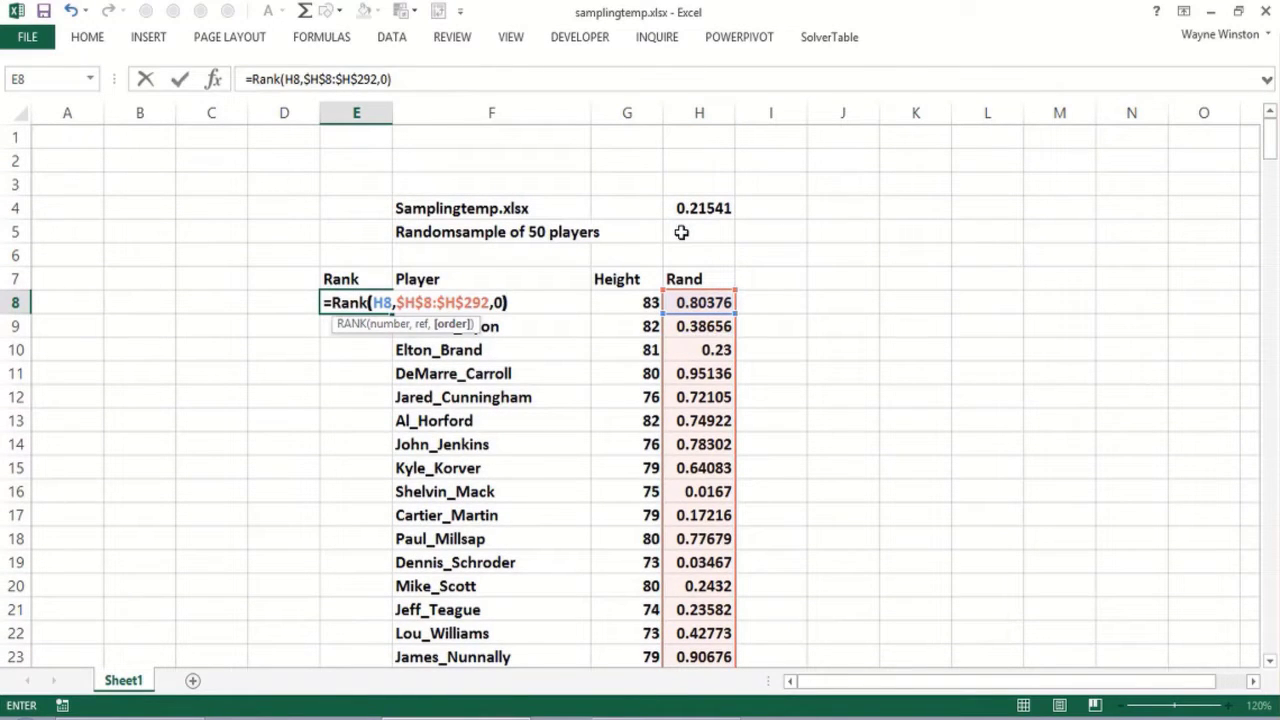
key("Return")
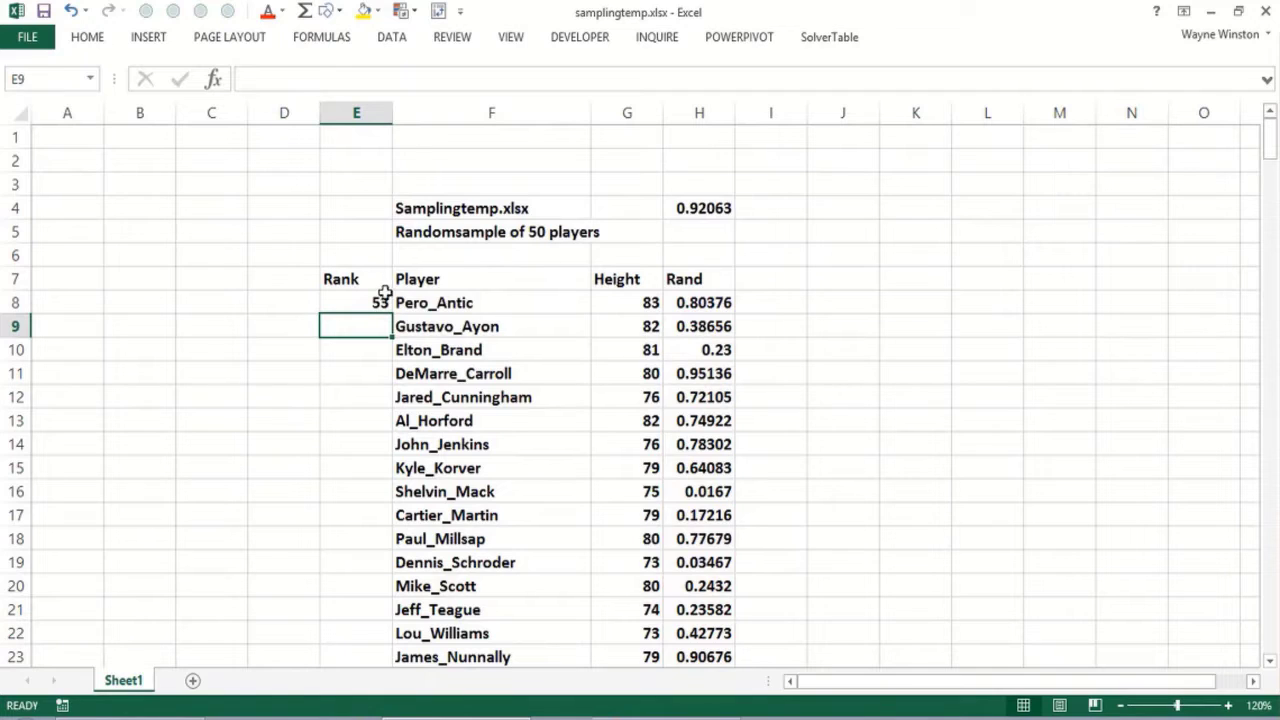
left_click(380, 300)
double_click(392, 314)
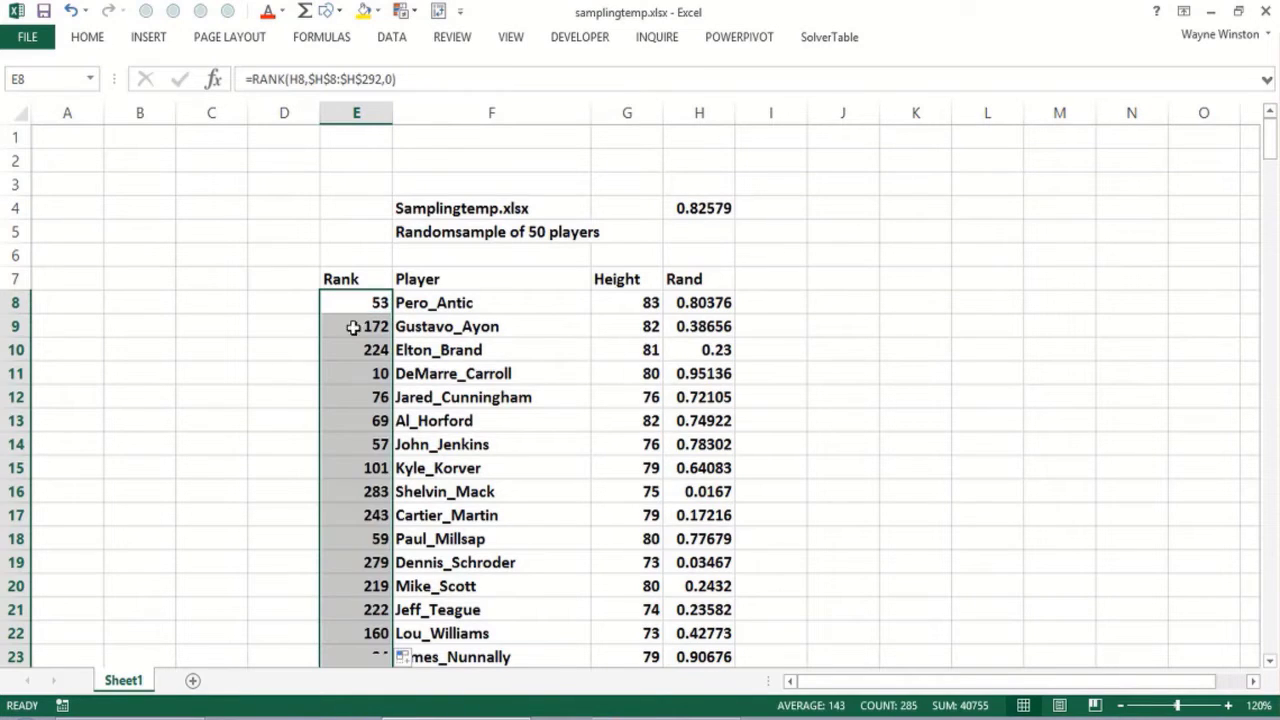
Step: Add the note "# 10 Demarre Carroll" in cell E1
left_click(331, 140)
type("#")
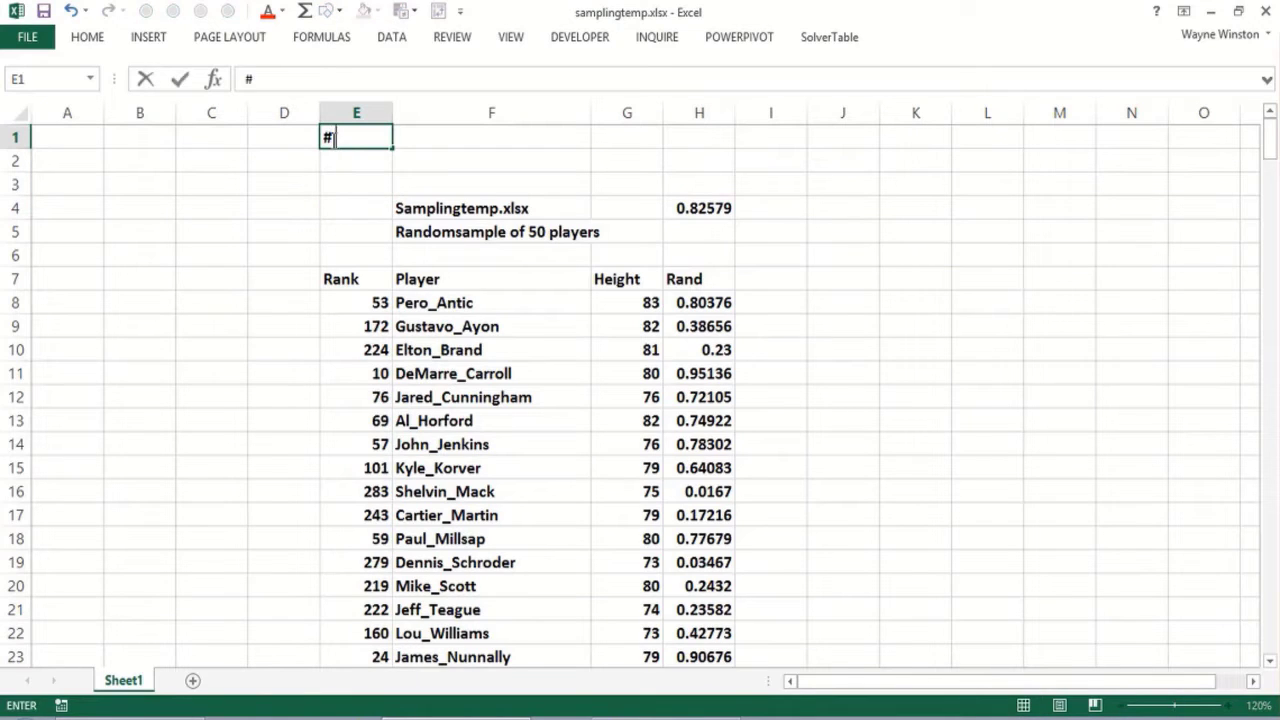
type("10 Dema")
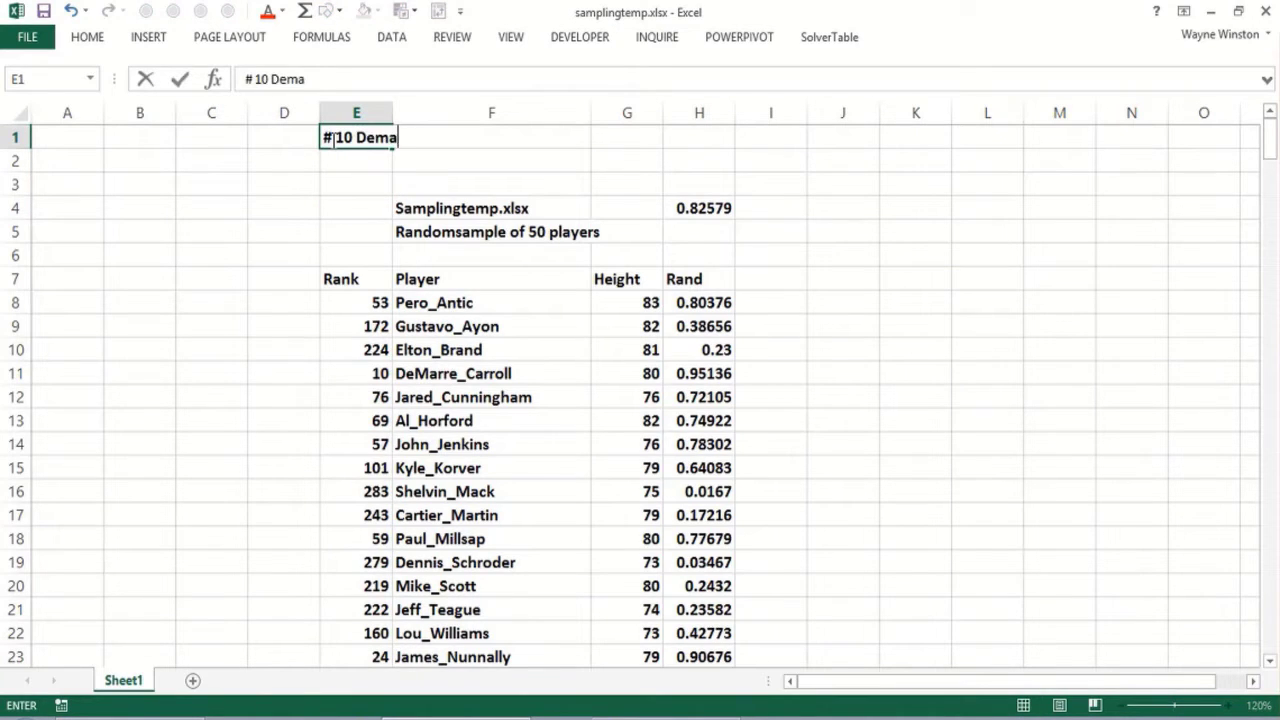
type("rre Carrol")
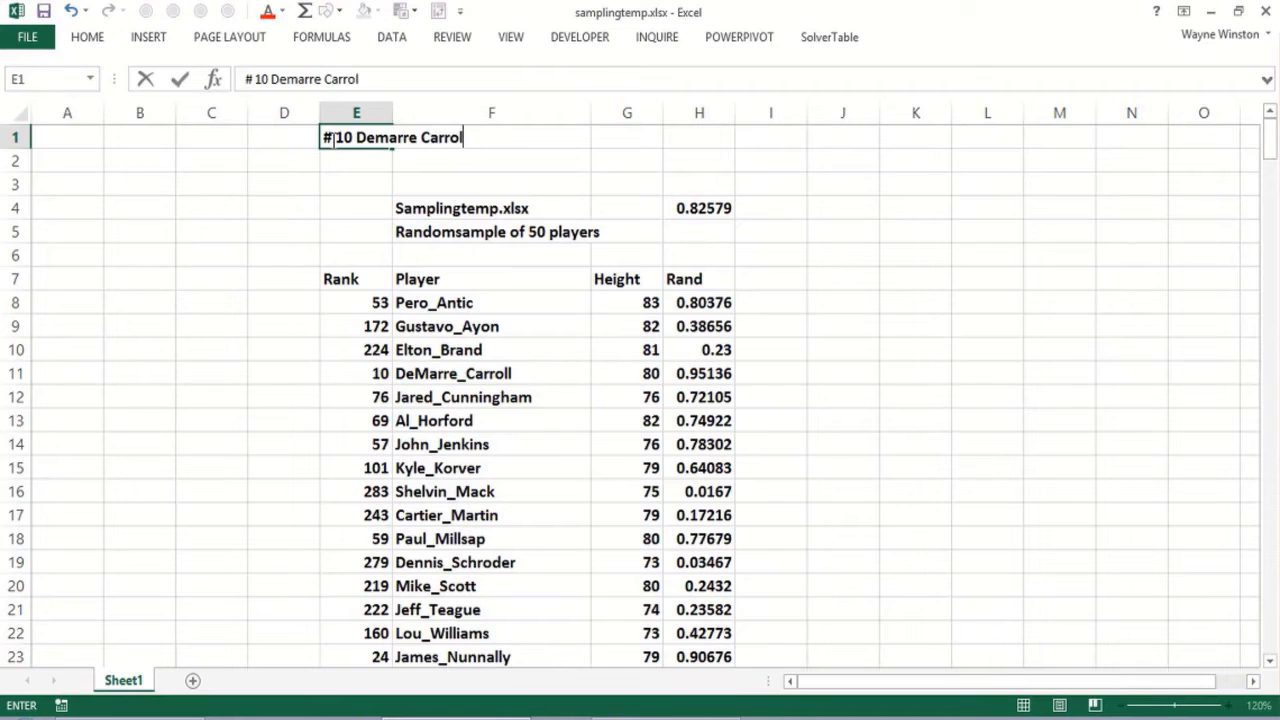
type("l")
key("ctrl+Return")
Step: Look down the list for the player ranked 3 and add the note "#3 Chris Johnson" in cell E2
key("Page_Down")
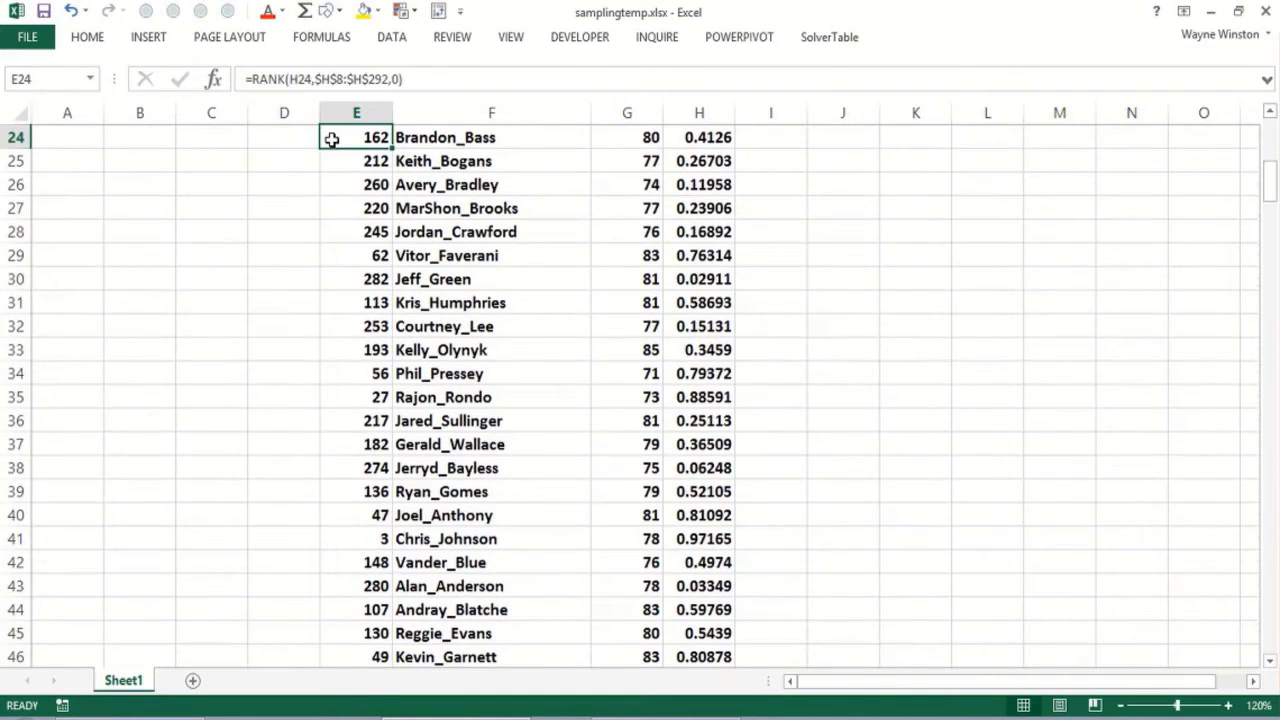
key("Page_Up")
key("Down")
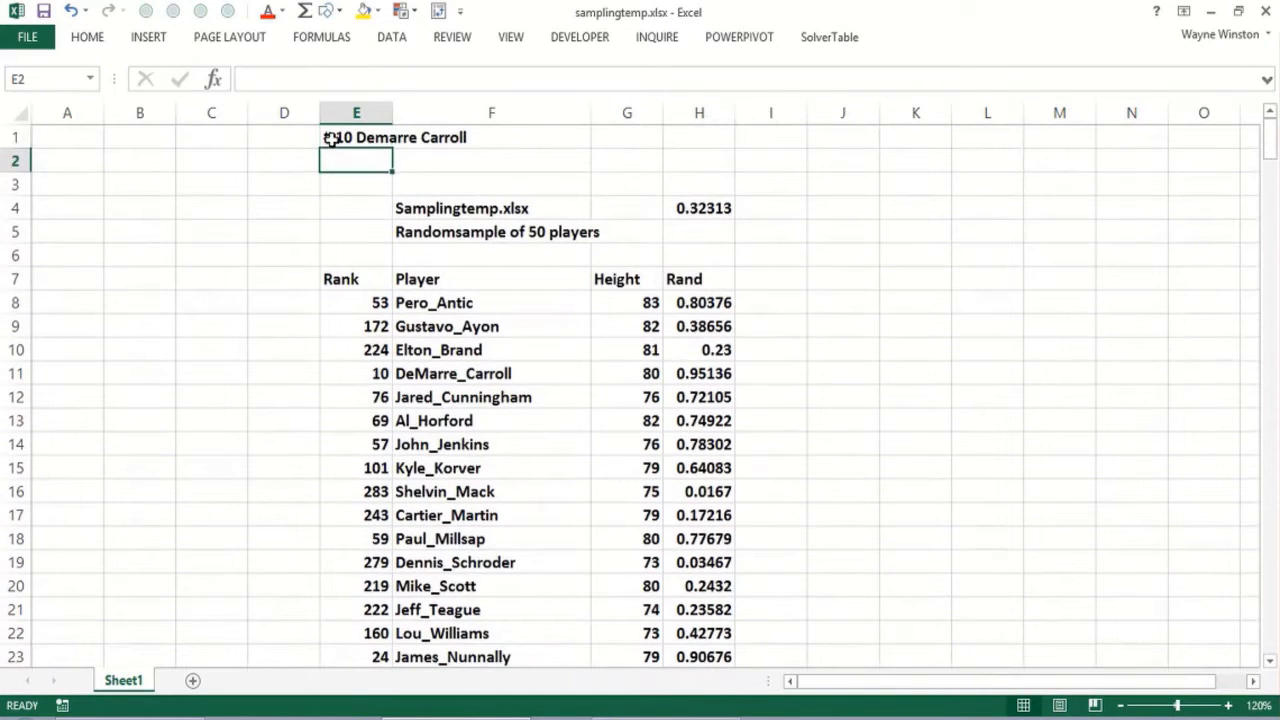
type("#")
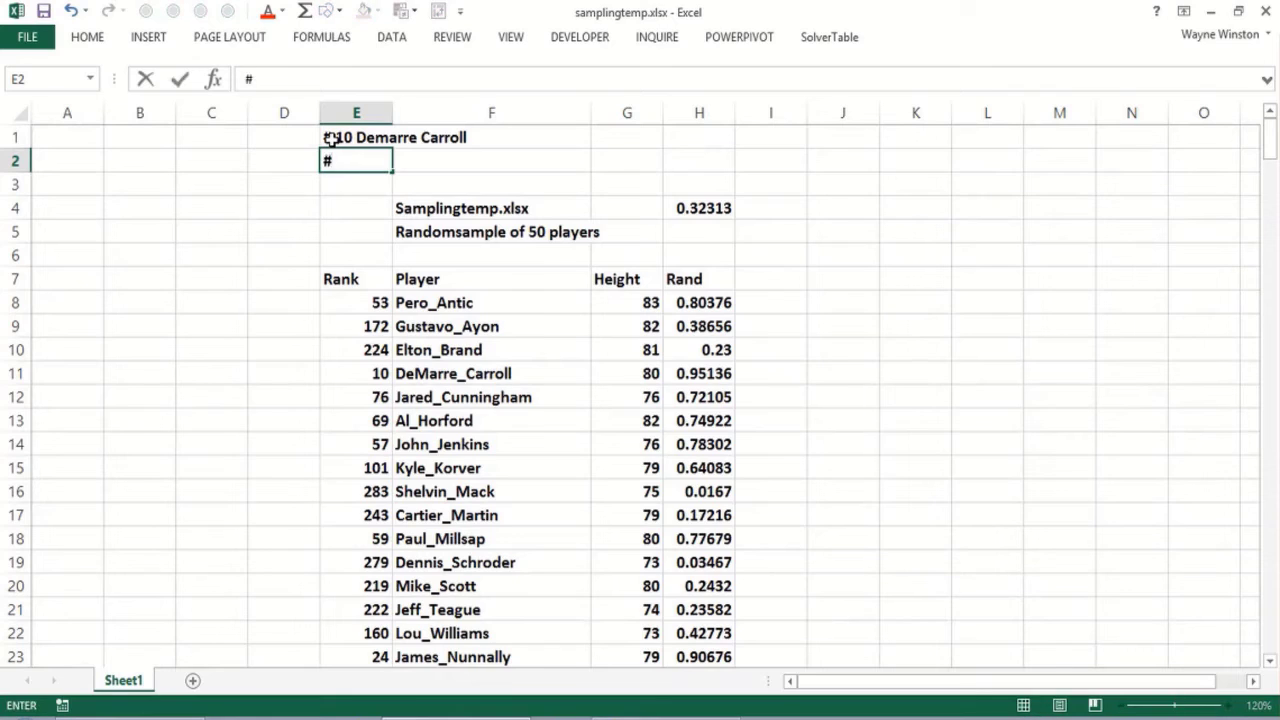
type("3 Chris J")
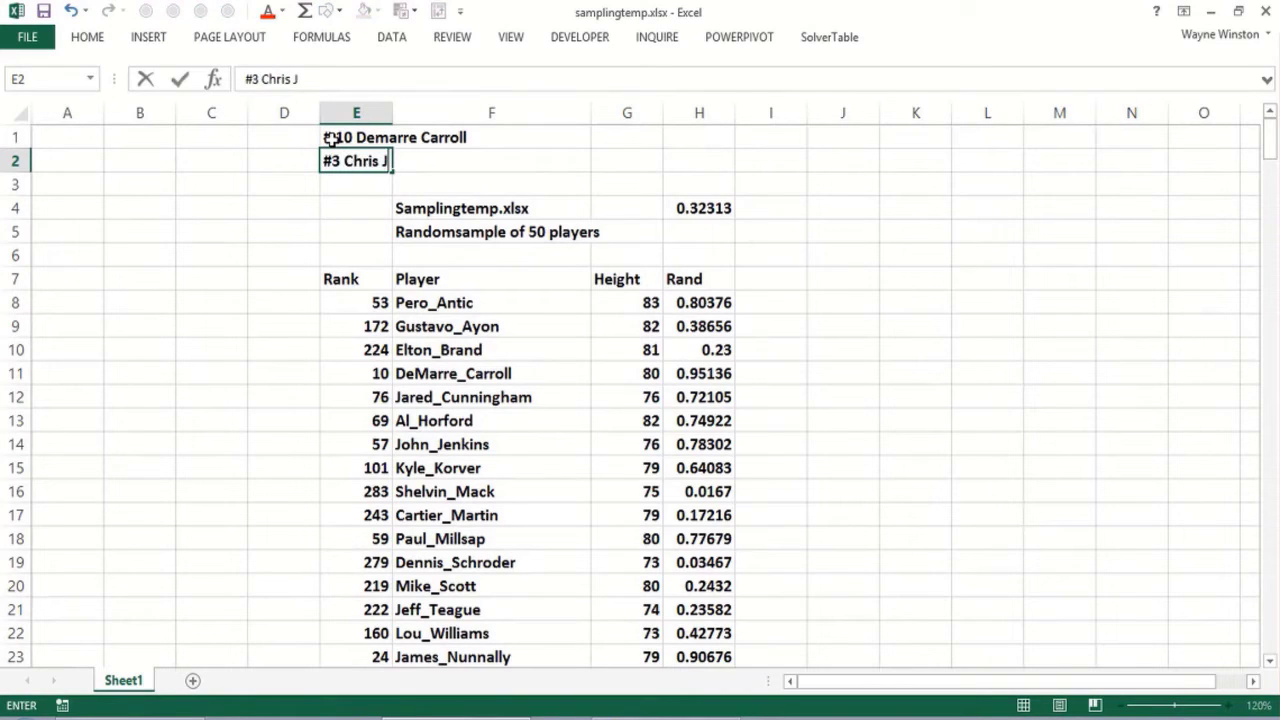
type("ohnson")
Step: Add the note "Pick 50 players" in cell I2
key("Right")
key("Right")
key("Right")
key("Right")
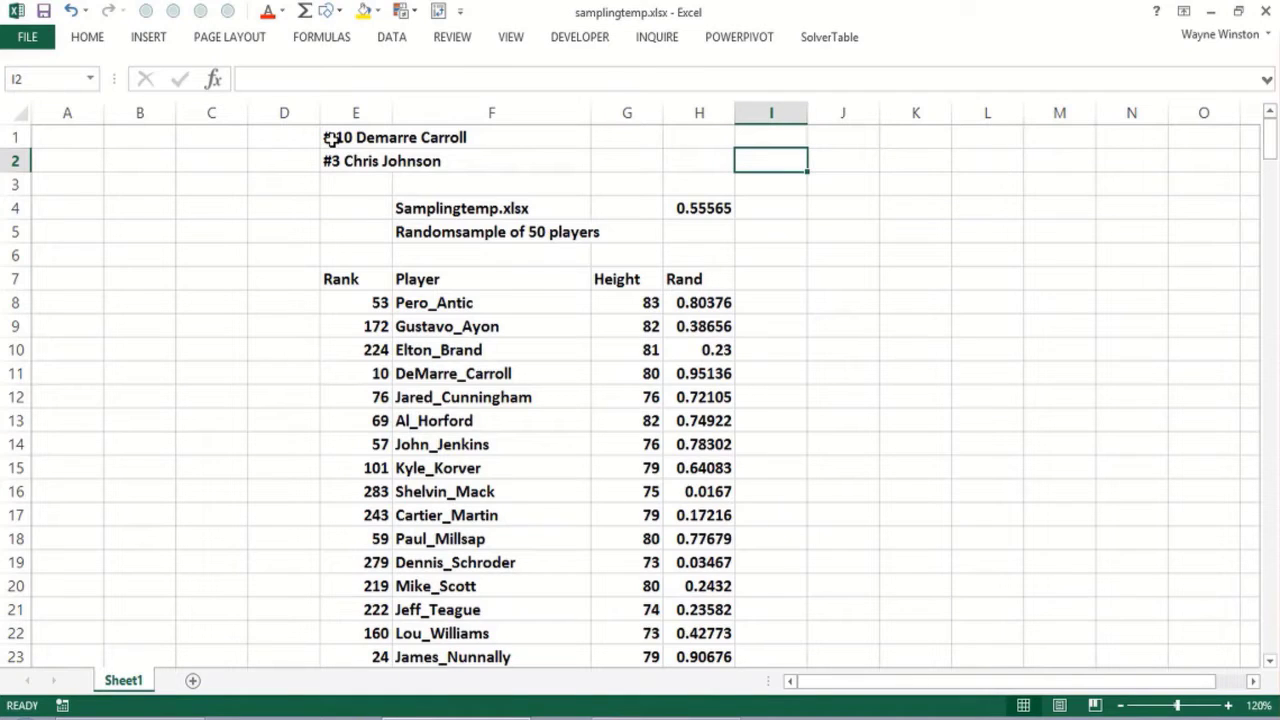
type("Pick ")
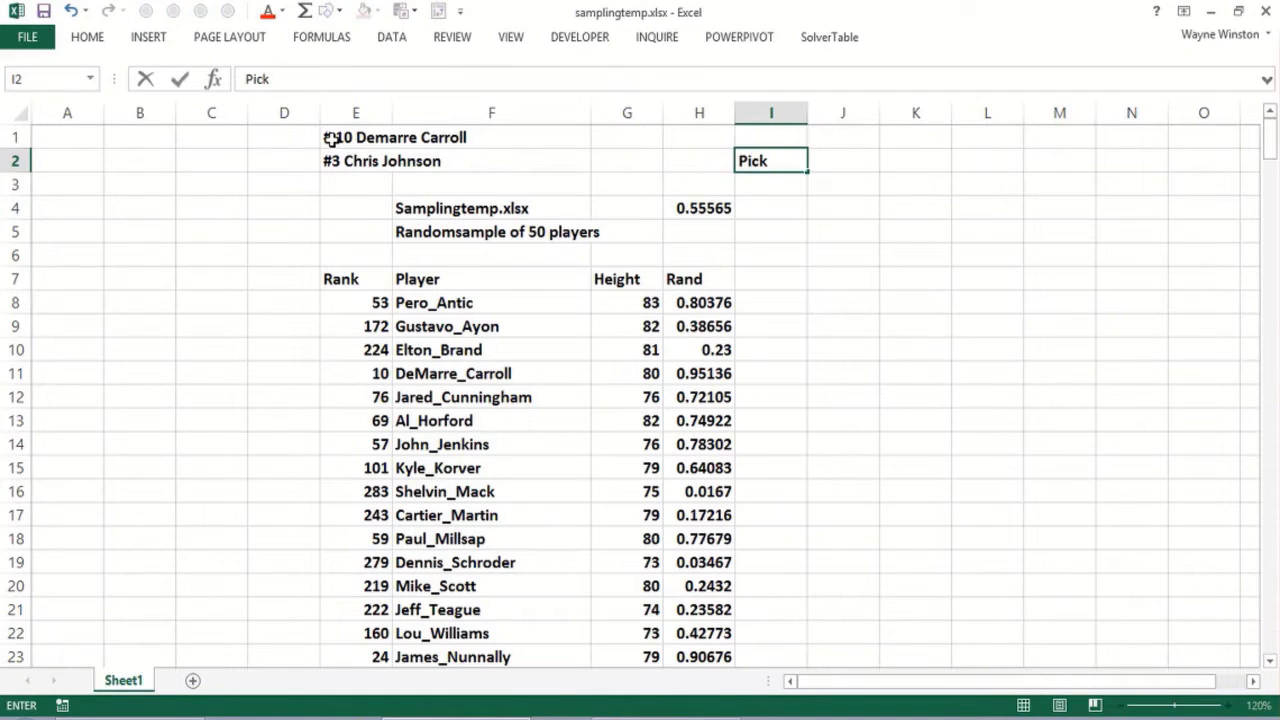
type("5 0player")
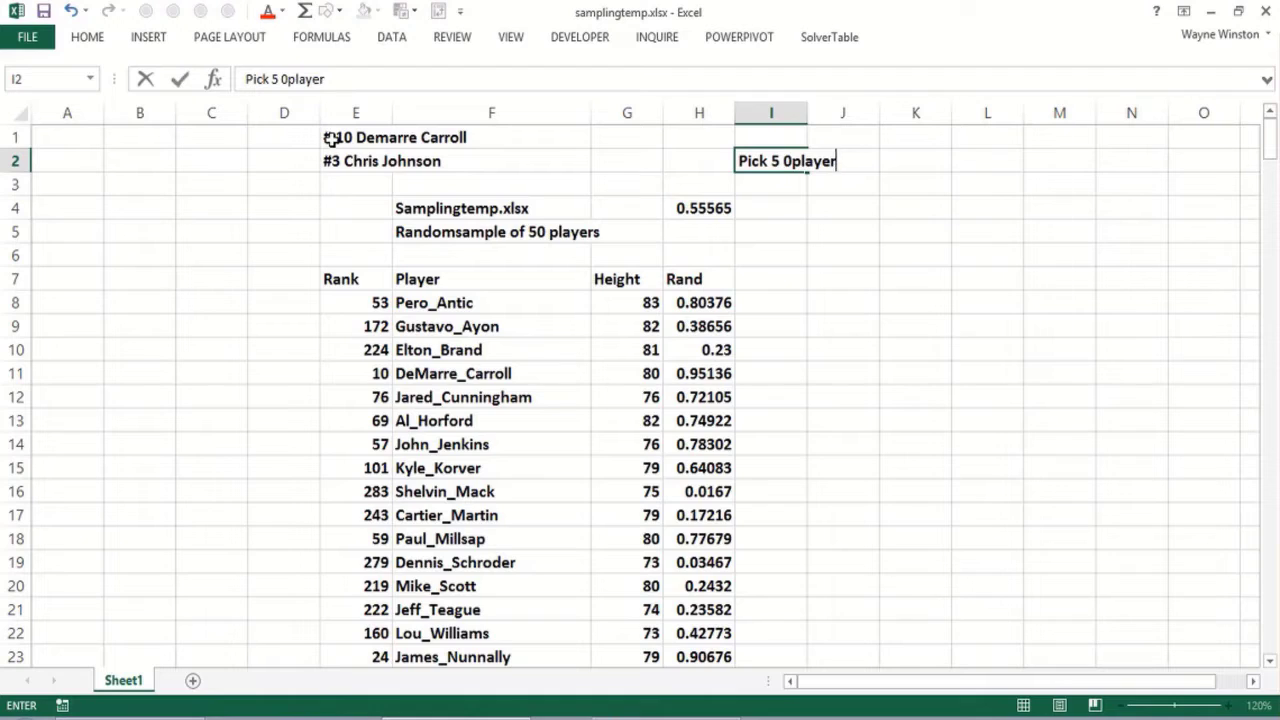
key("BackSpace")
key("BackSpace")
key("BackSpace")
key("BackSpace")
key("BackSpace")
key("BackSpace")
key("BackSpace")
key("BackSpace")
type("0")
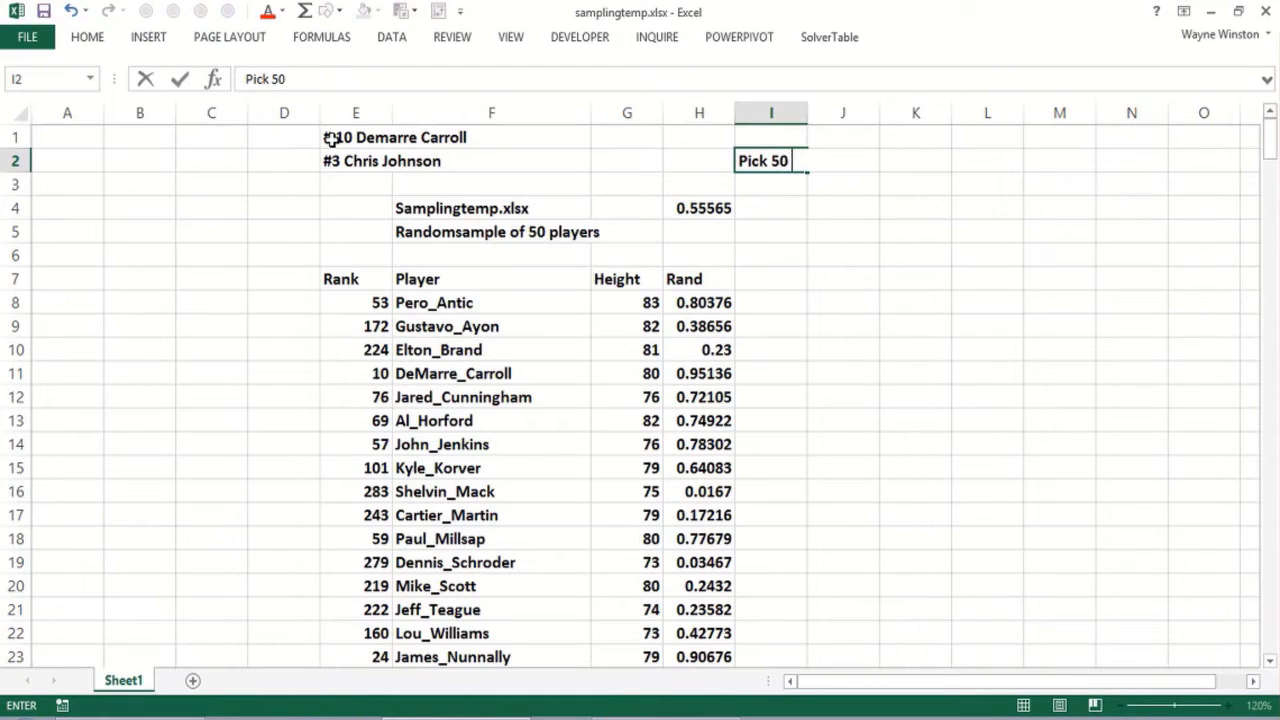
type(" players")
key("Return")
key("Return")
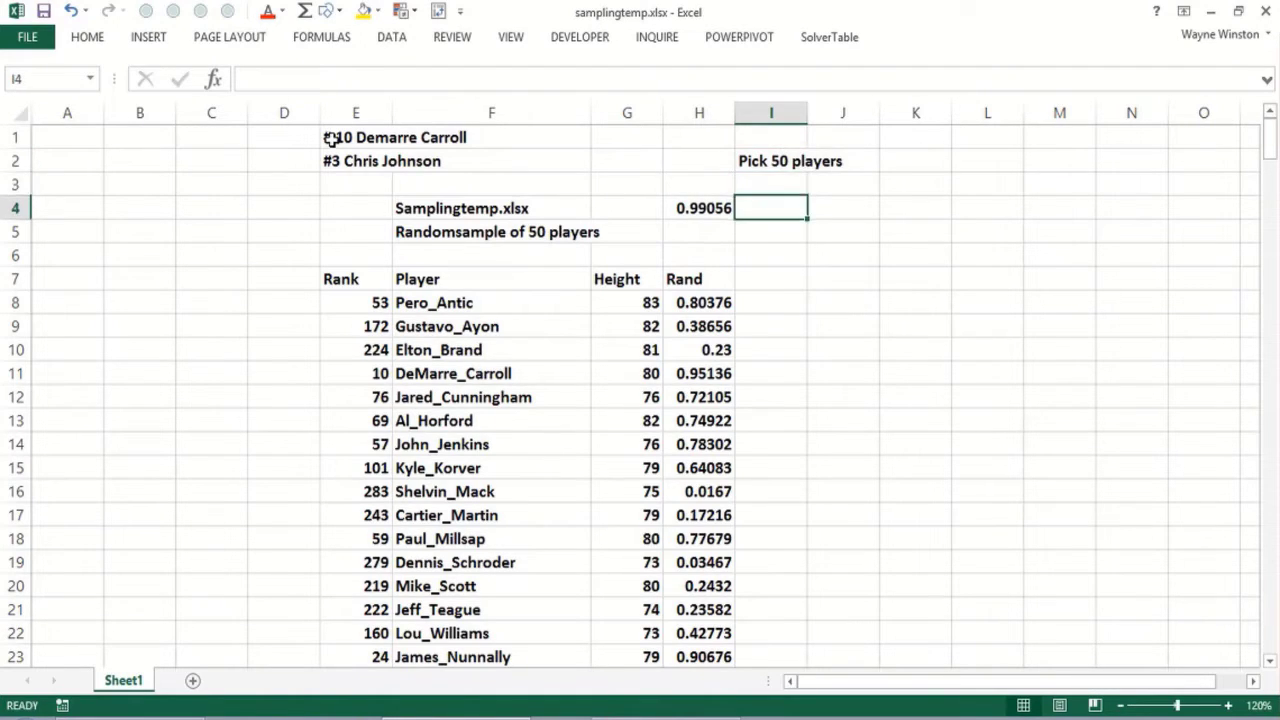
Step: Calculate the average height of all players in G6 with =average(G8:G292)
key("Down")
key("Down")
key("Left")
key("Left")
type("=")
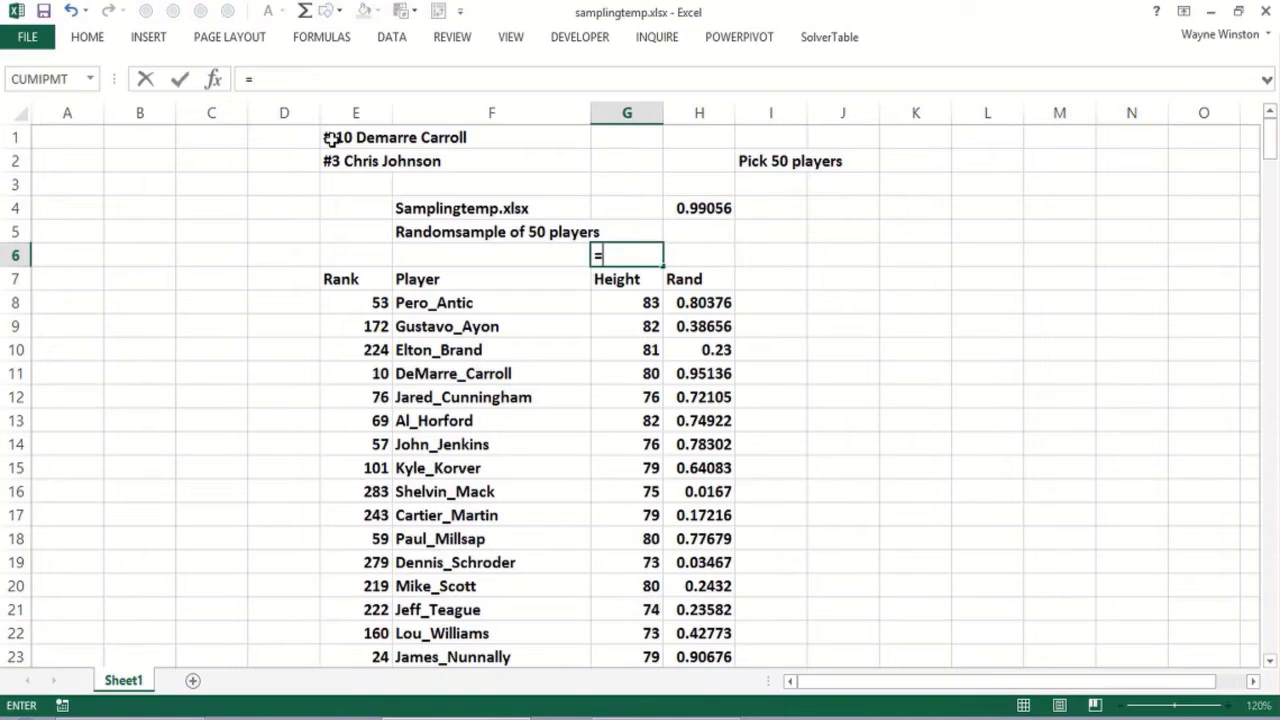
type("average(")
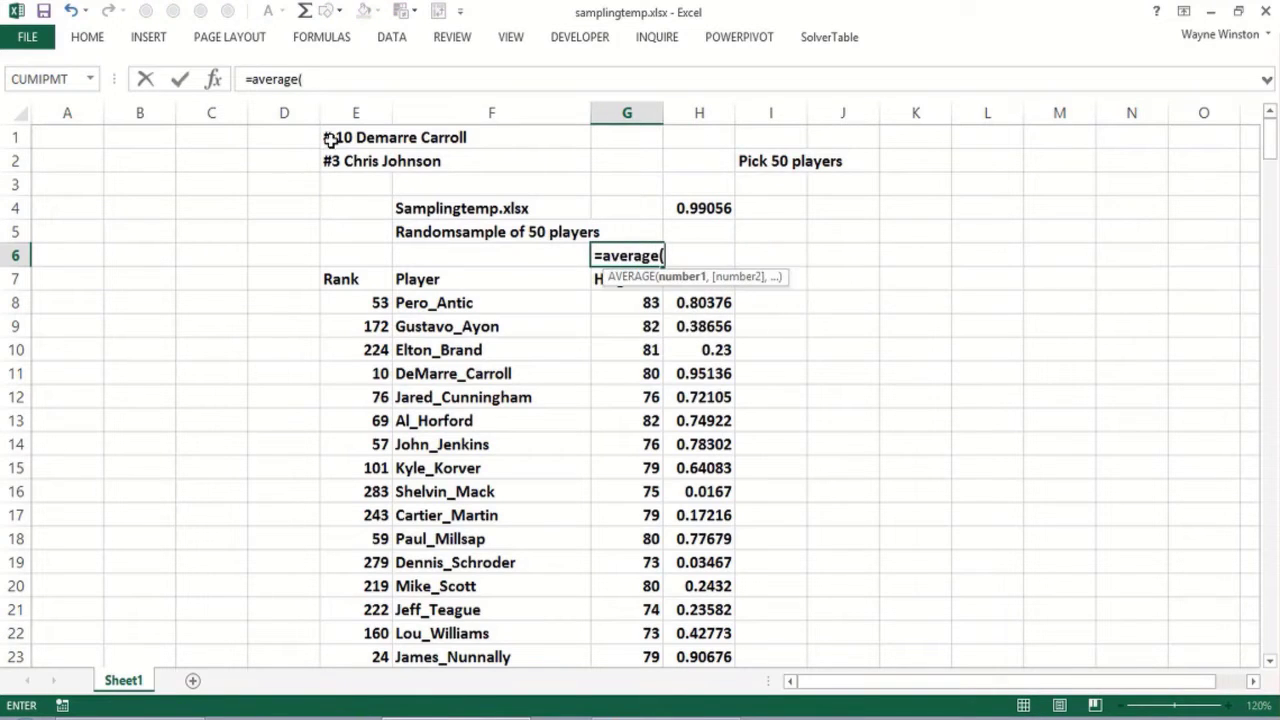
left_click(606, 298)
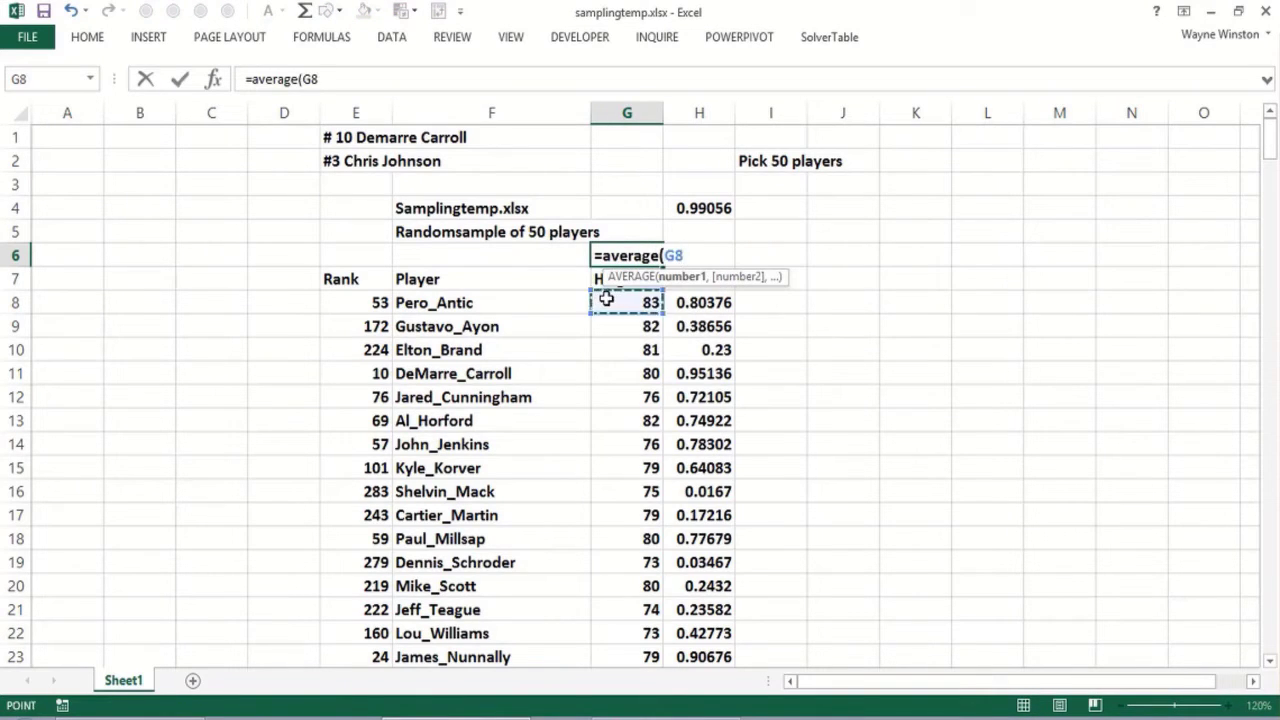
key("ctrl+shift+Down")
key("Return")
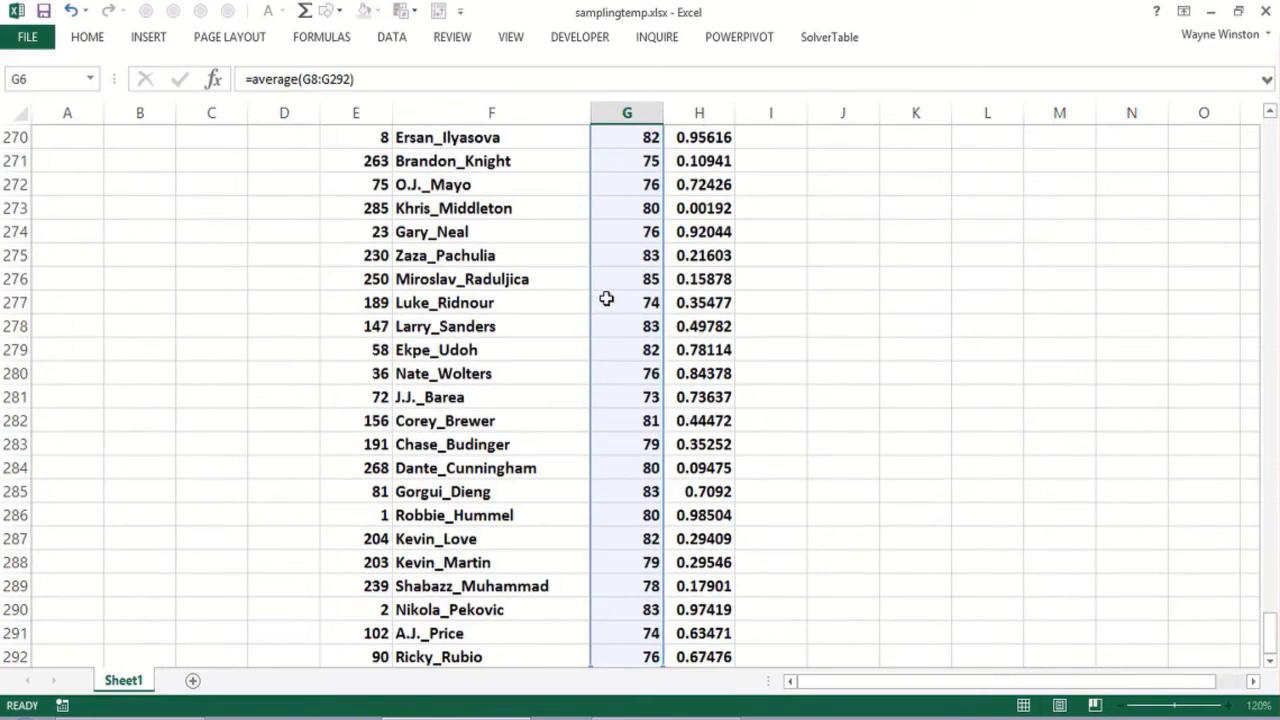
Step: Add the header "Player#" in cell J6 and enter the starting number 1 in J7
key("Up")
key("Up")
key("Up")
key("Up")
key("Up")
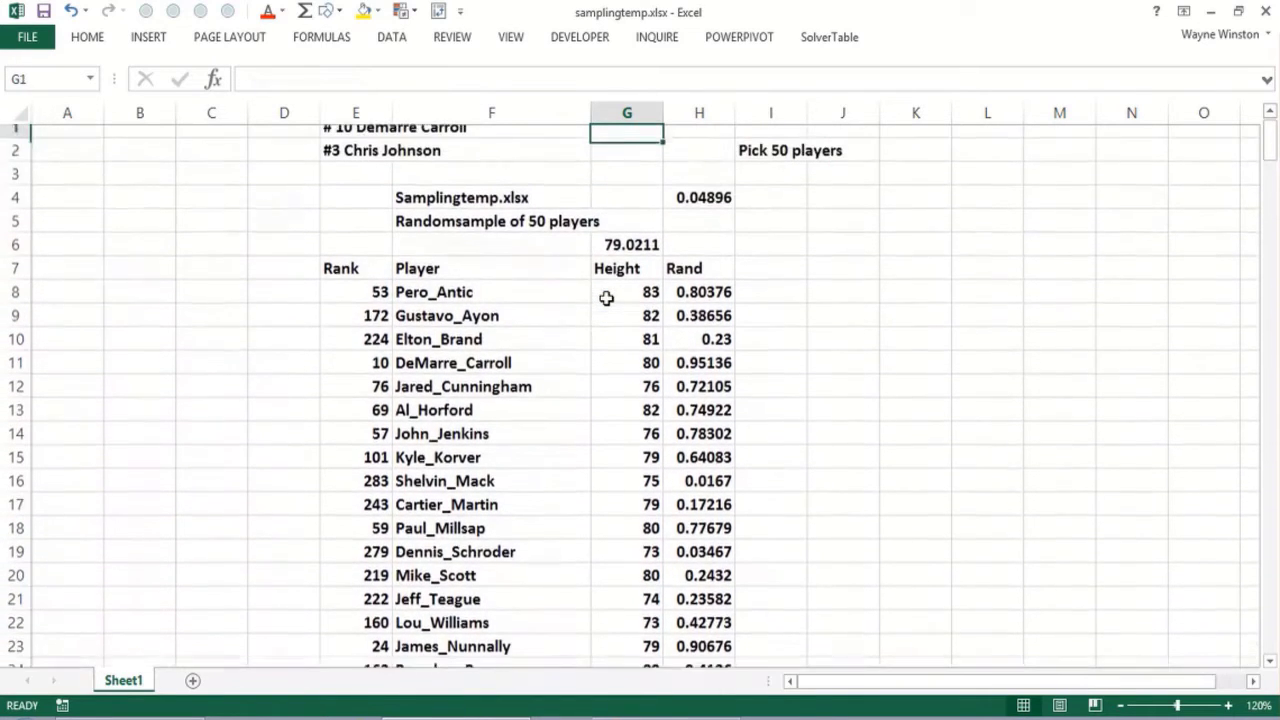
key("Down")
key("Down")
key("Down")
key("Down")
key("Right")
key("Right")
key("Right")
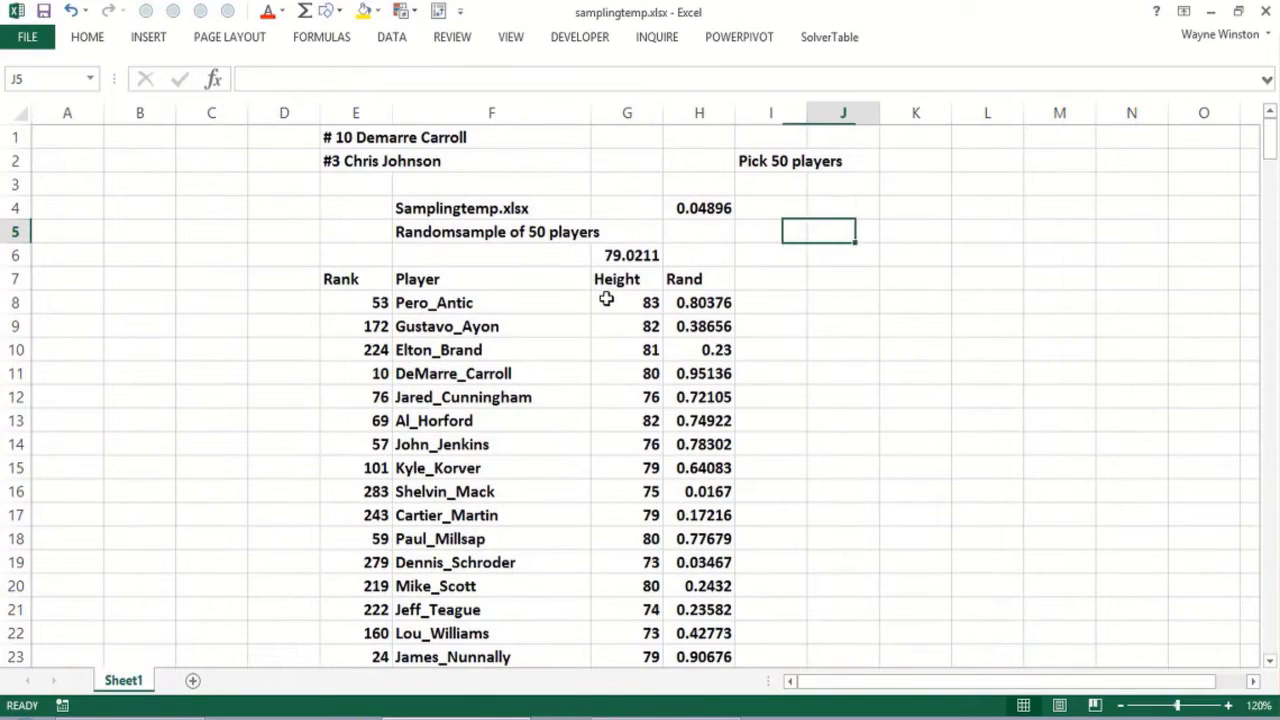
key("Down")
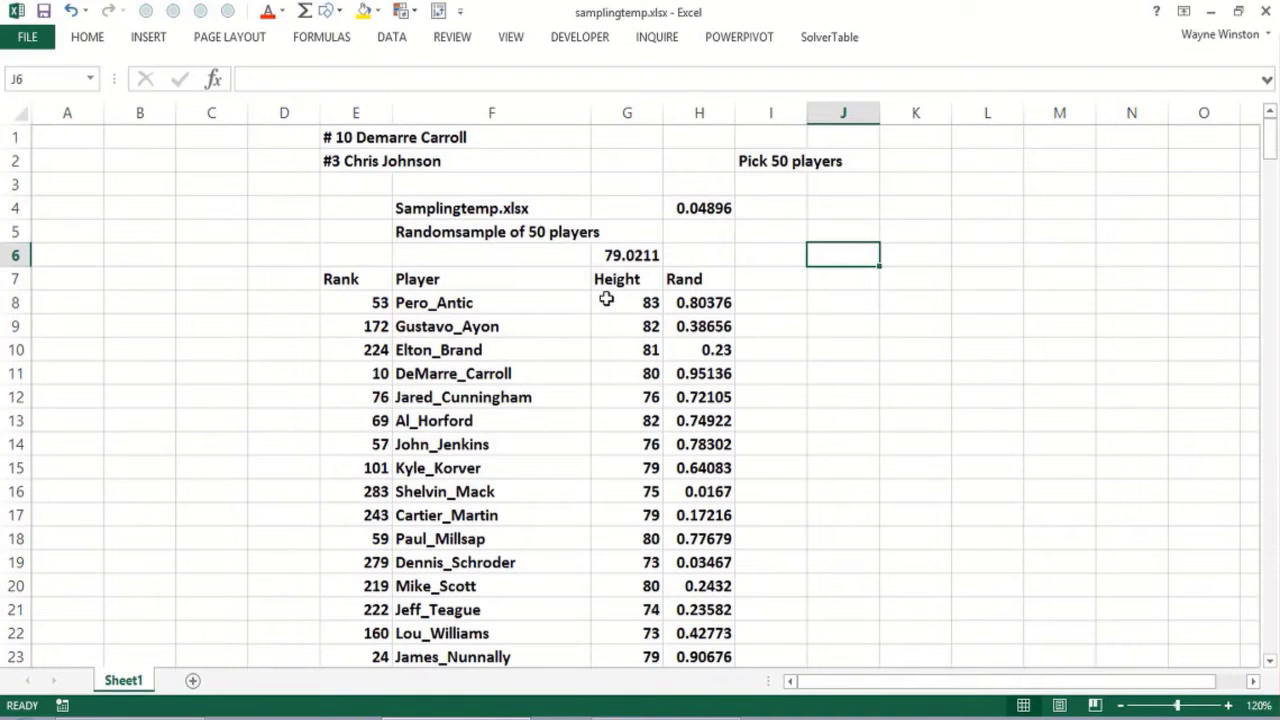
type("Player")
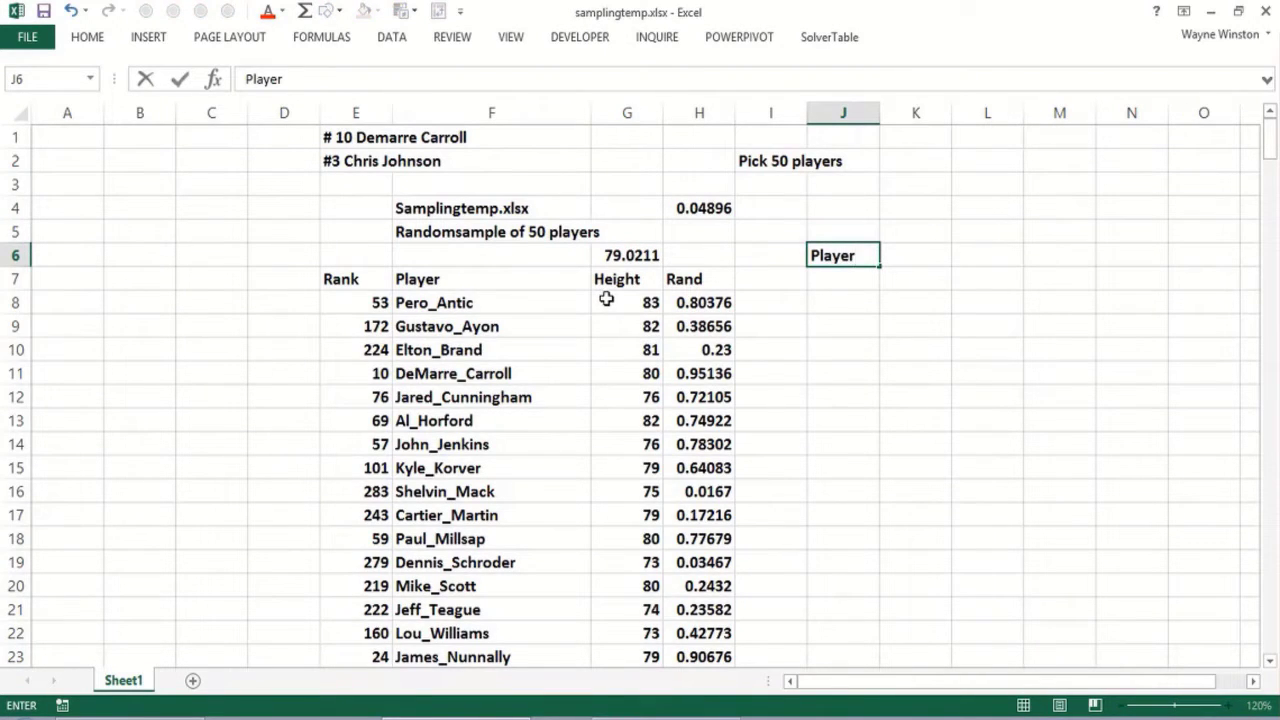
type("#")
key("Return")
type("1")
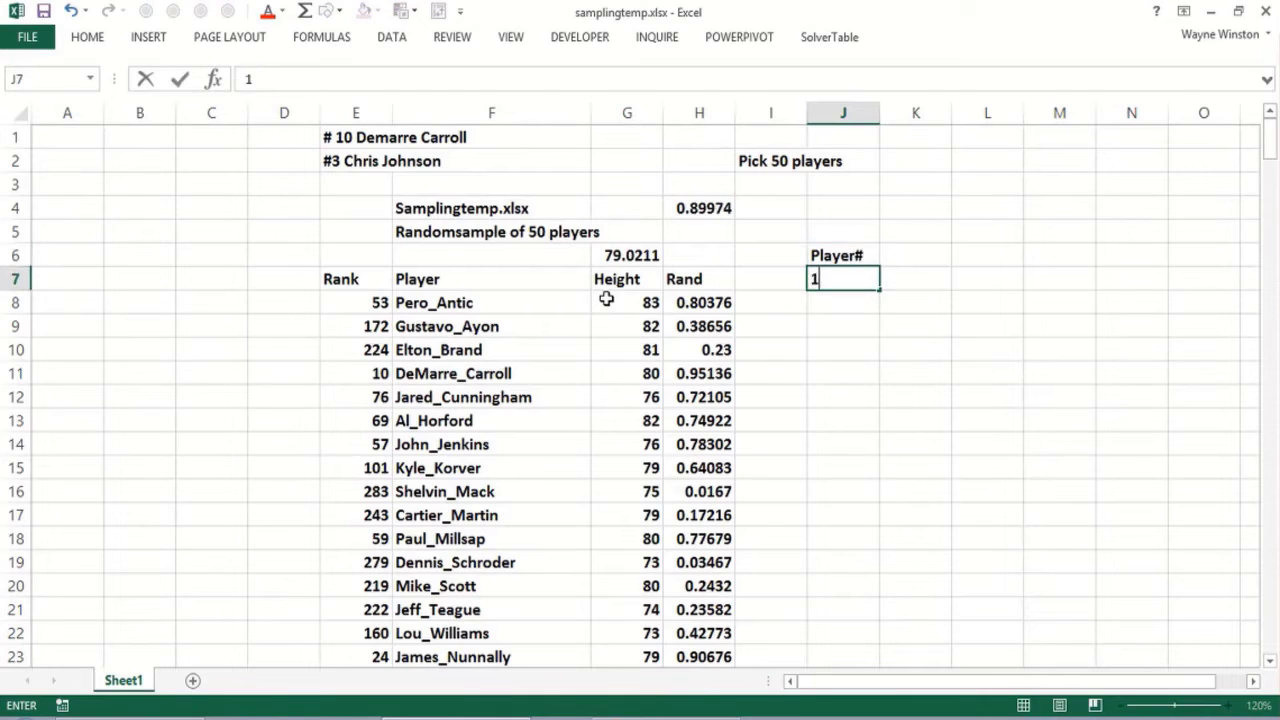
key("Return")
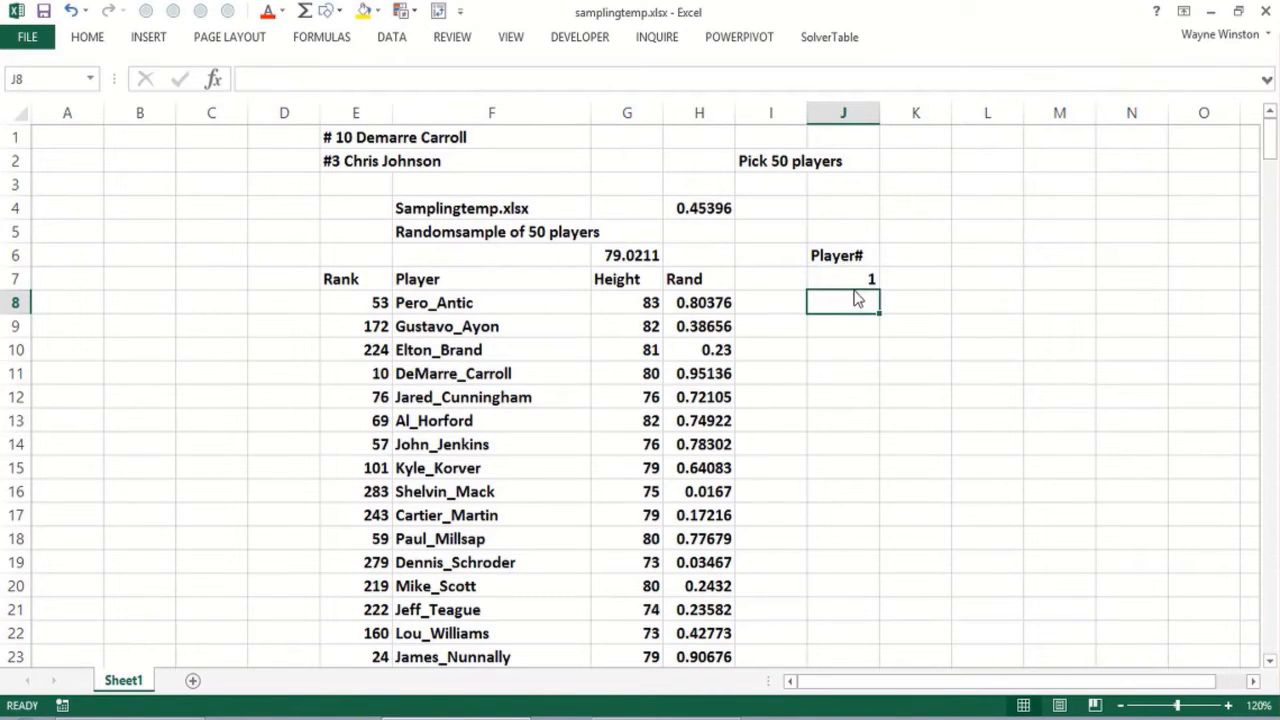
Step: Fill a linear series down column J from the 1 in J7, with step value 1 and stop value 50
left_click(849, 283)
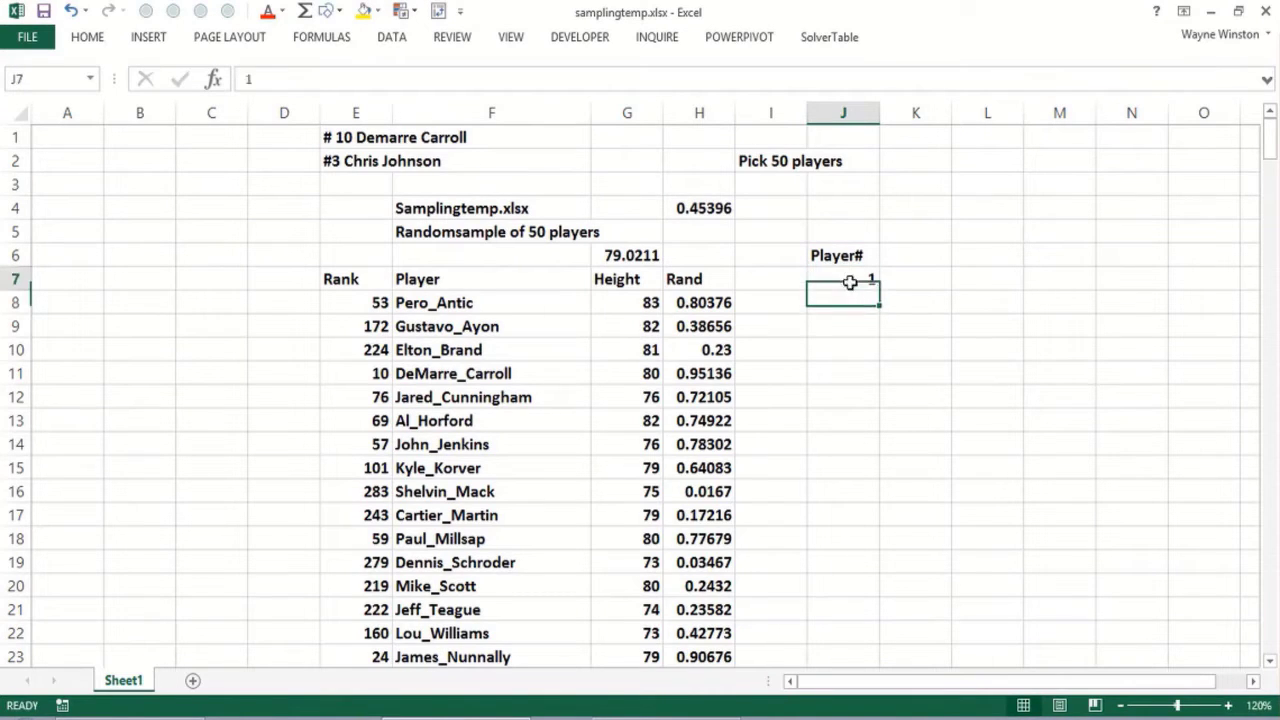
left_click(95, 40)
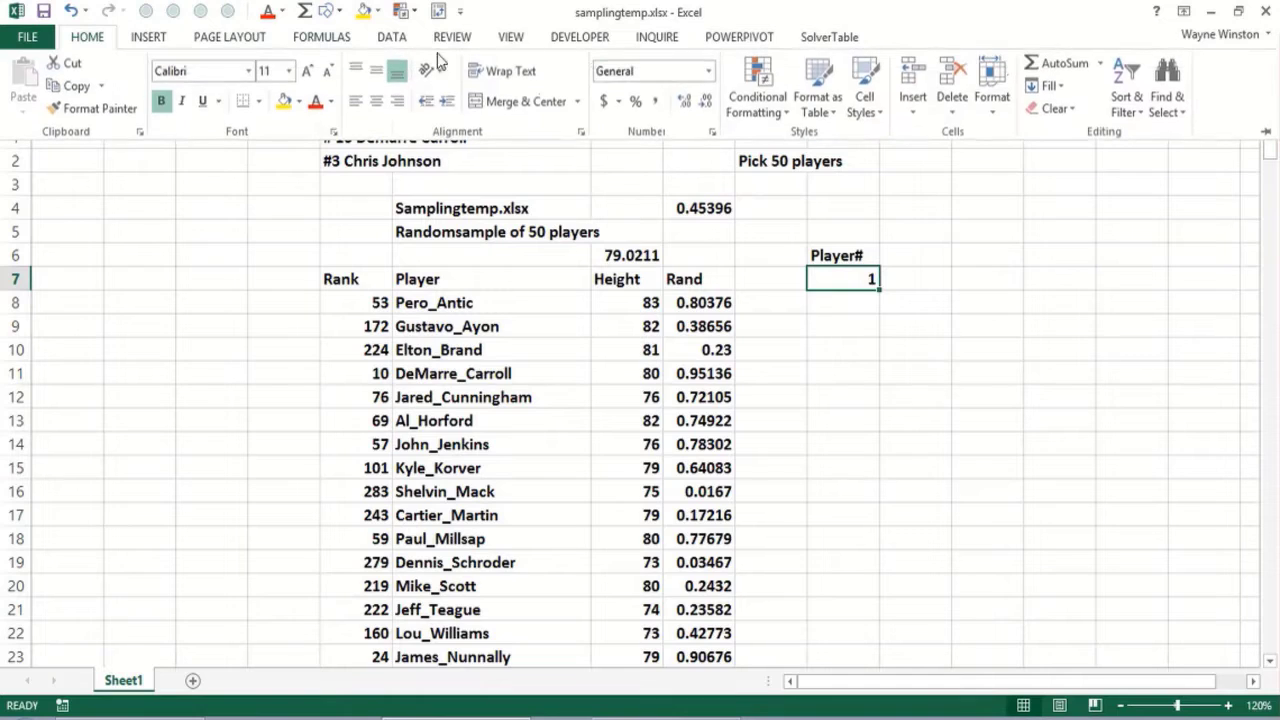
left_click(1052, 87)
left_click(1069, 229)
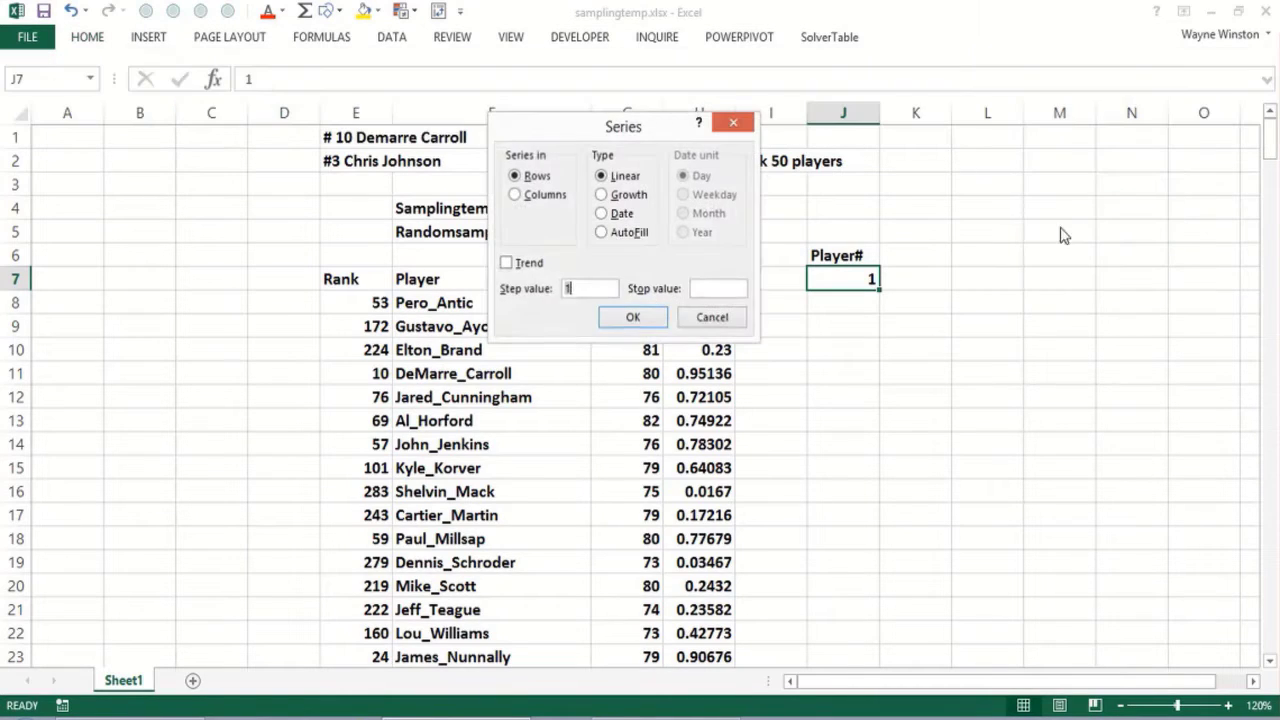
left_click(540, 196)
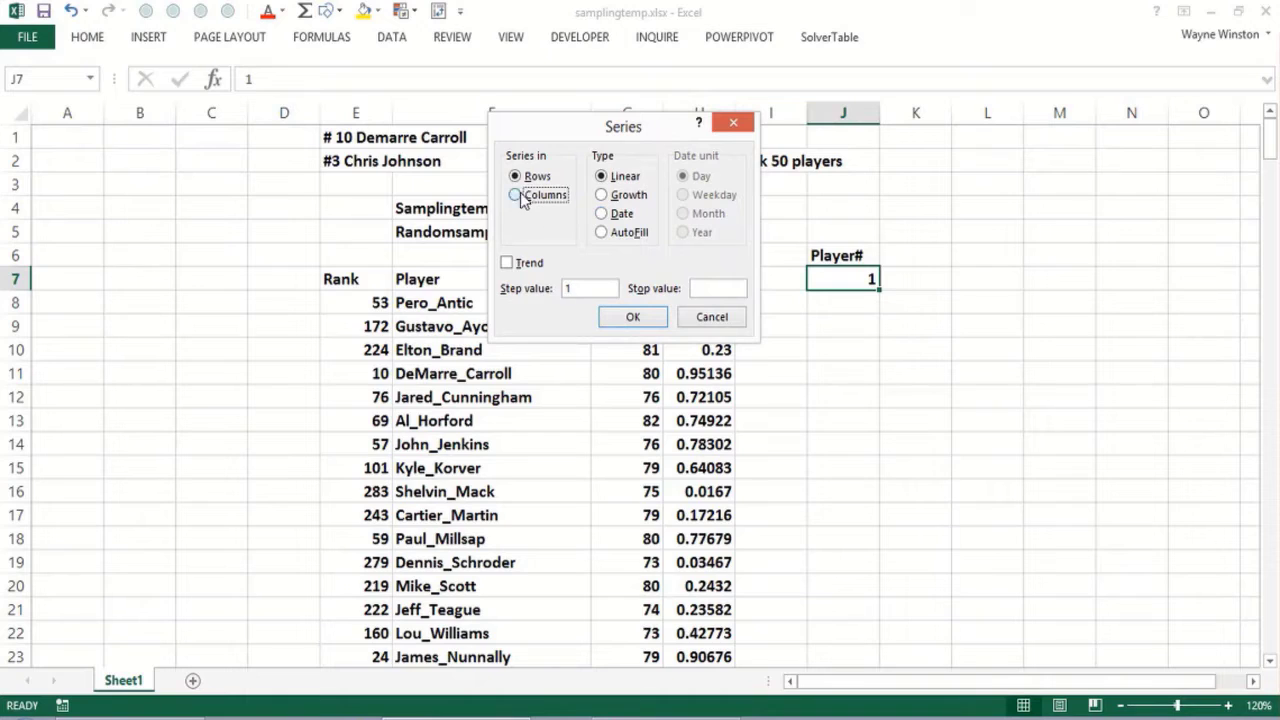
left_click(704, 288)
left_click(632, 317)
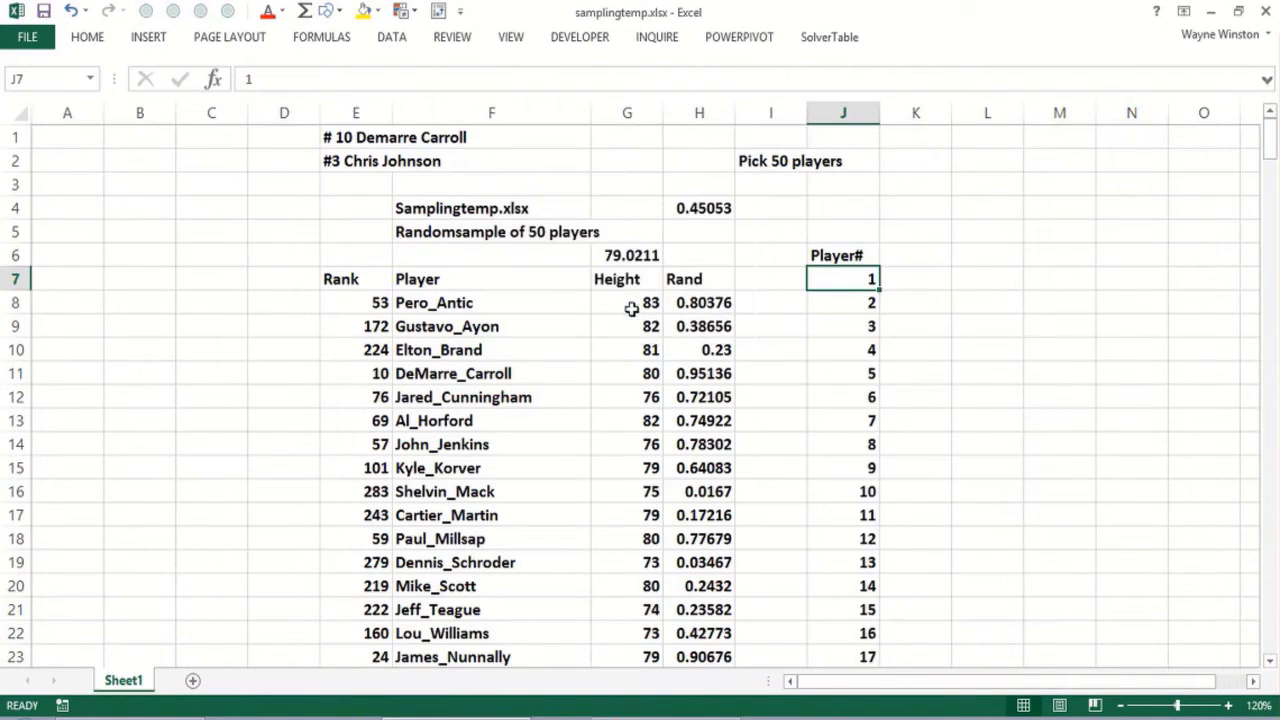
Step: Add the headers "Player" in K6 and "Height" in L6 beside the Player# header
left_click(902, 249)
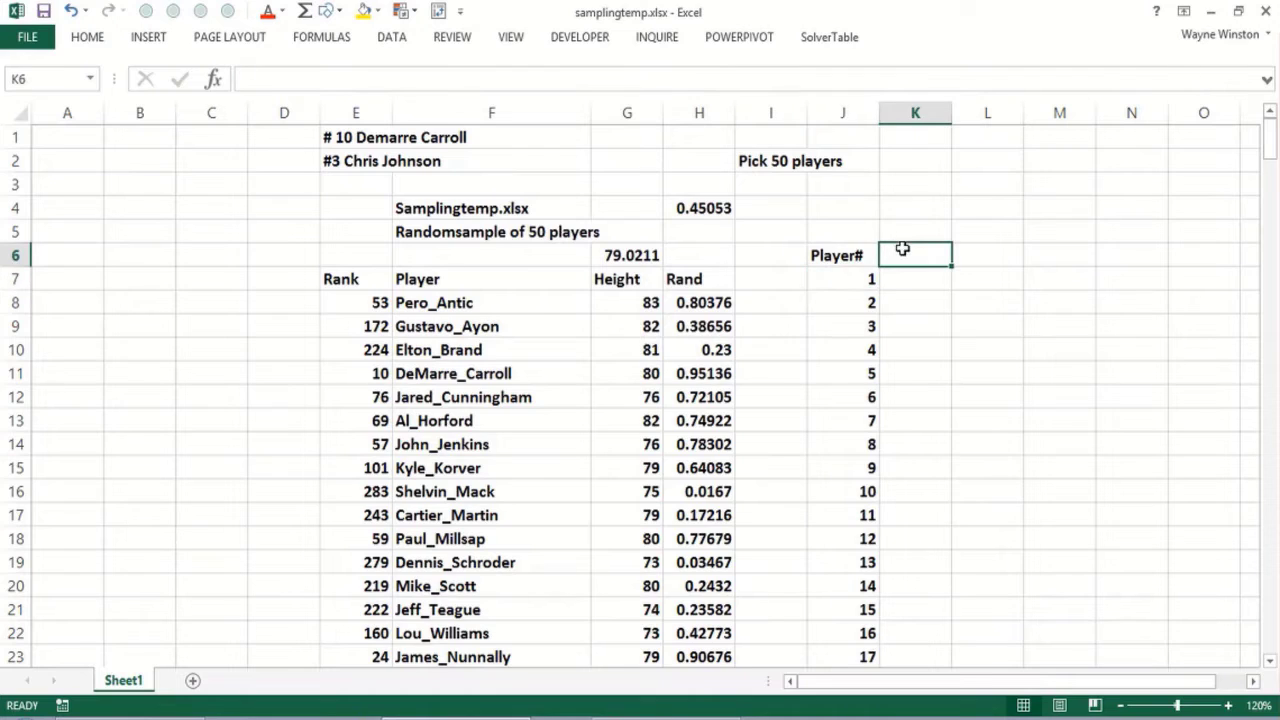
type("Player")
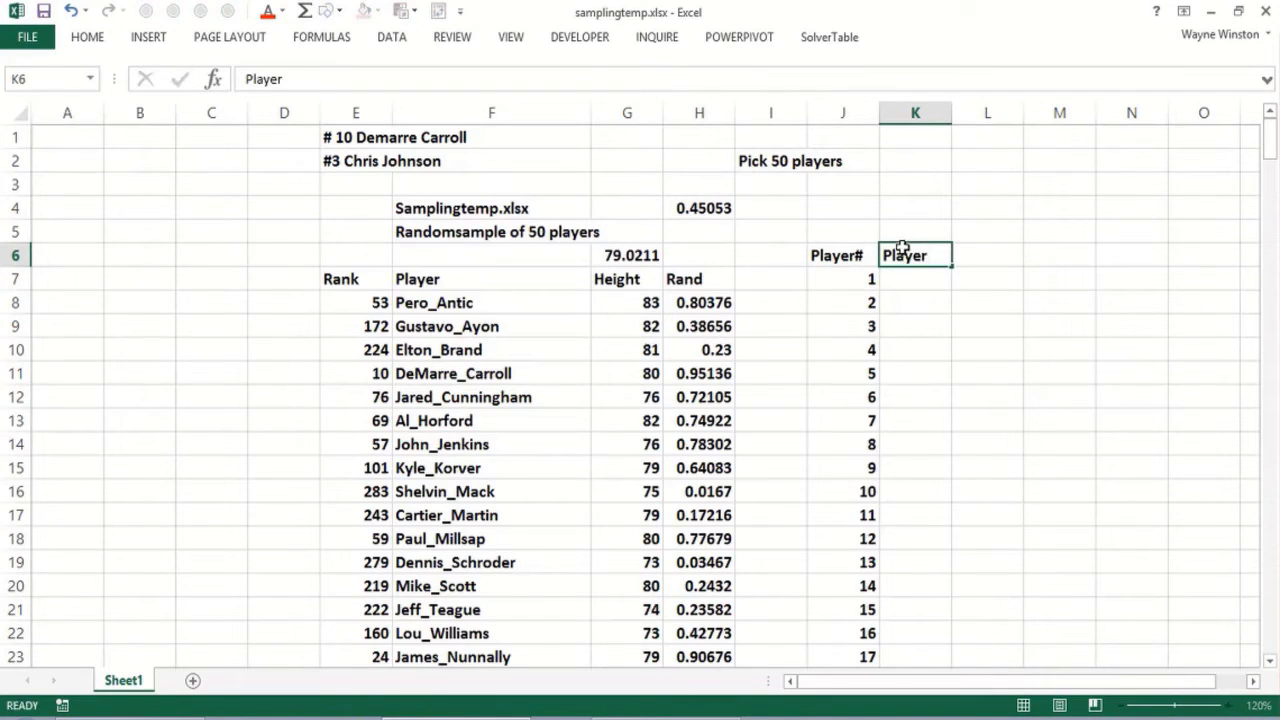
key("Tab")
type("Heighty")
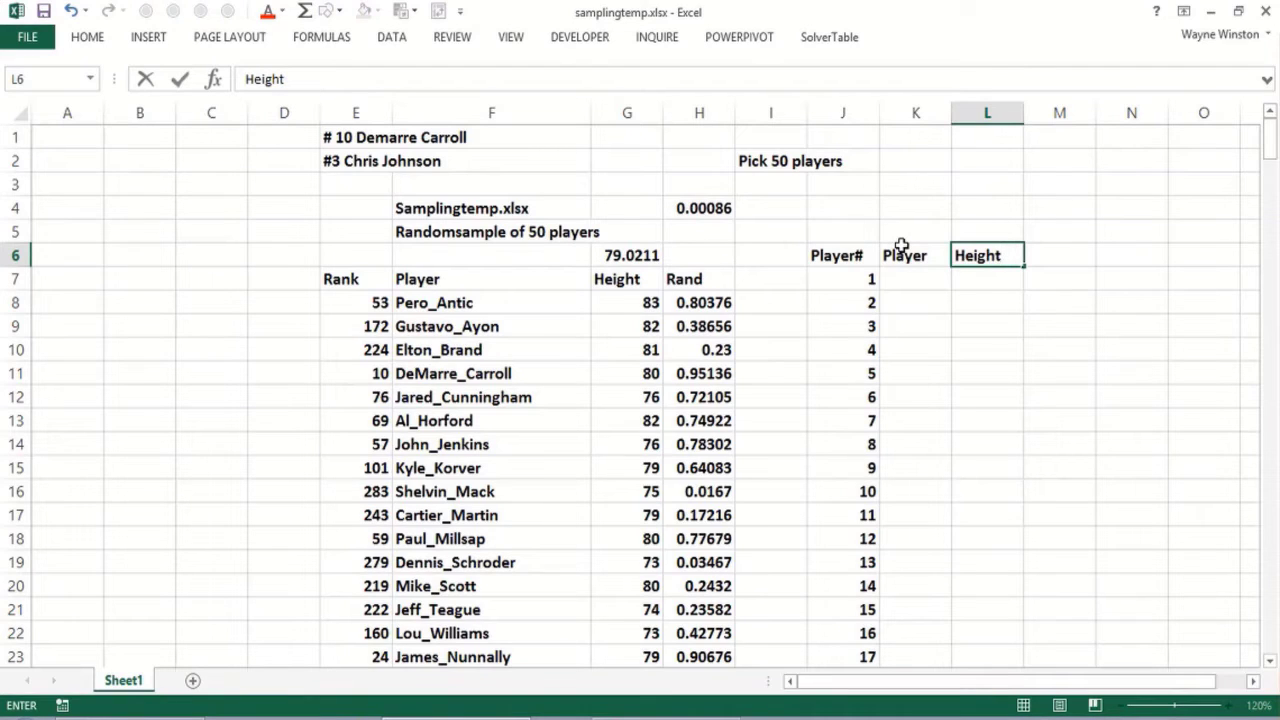
Step: Enter the lookup column numbers 2 in K5 and 3 in L5, above the Player and Height headers
left_click(901, 246)
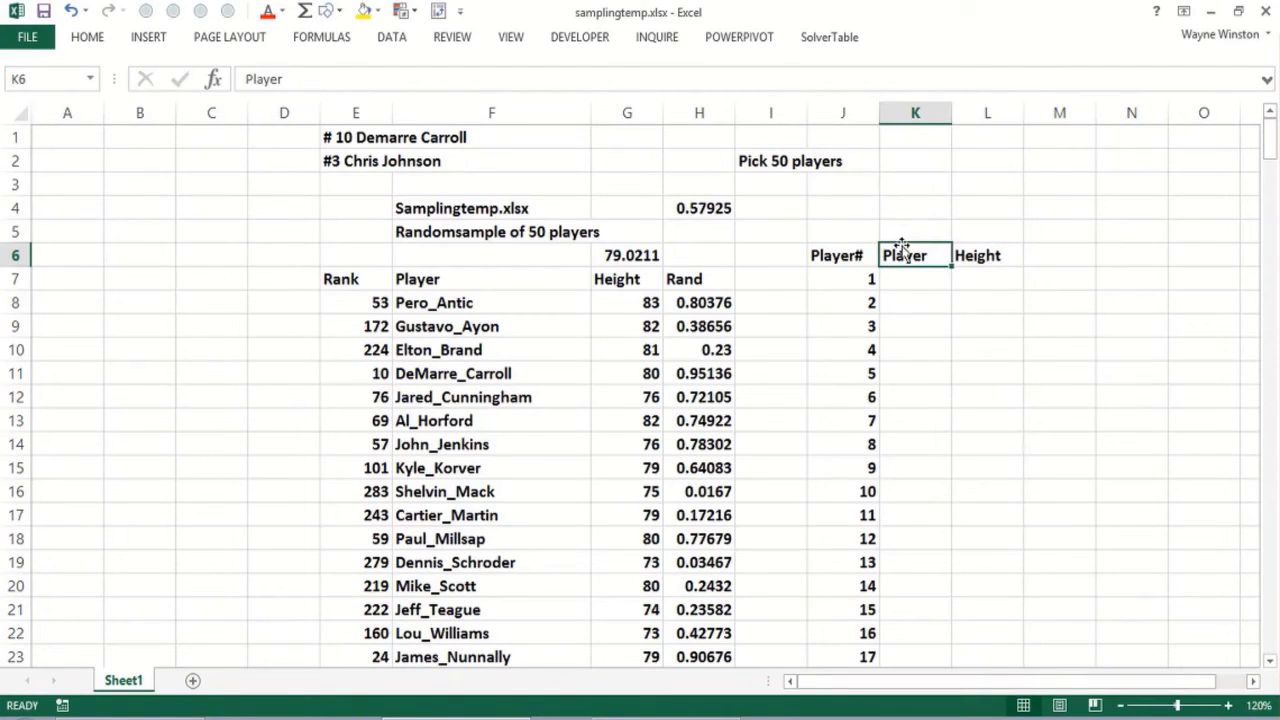
key("Up")
type("2")
key("Tab")
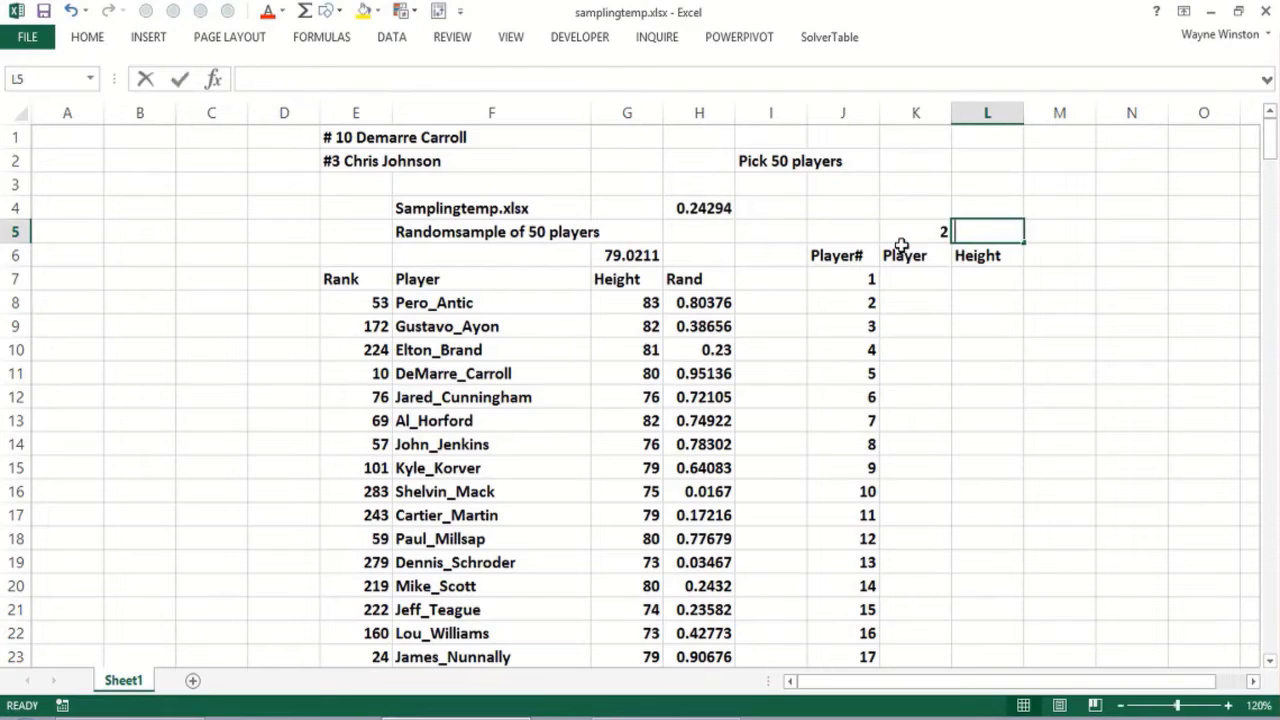
type("3")
key("shift+Tab")
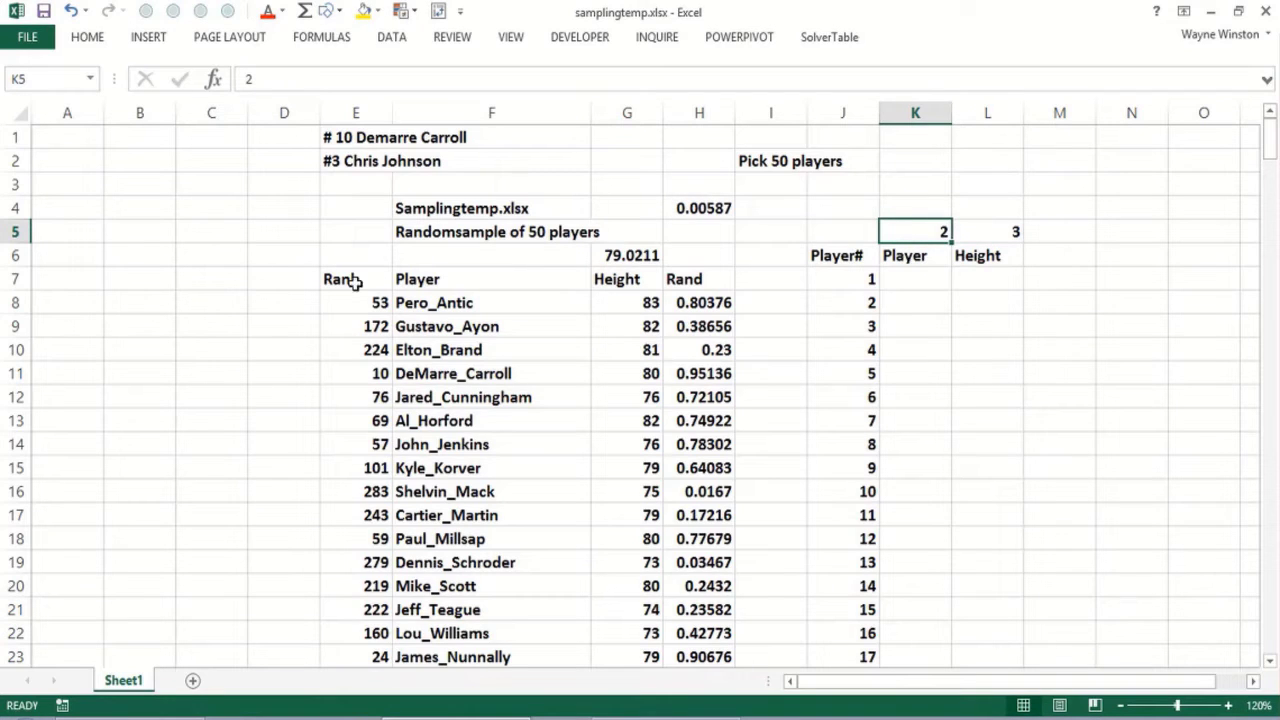
Step: Shade the rank, player and height data in E8:G292 yellow
left_click_drag(358, 300, 609, 304)
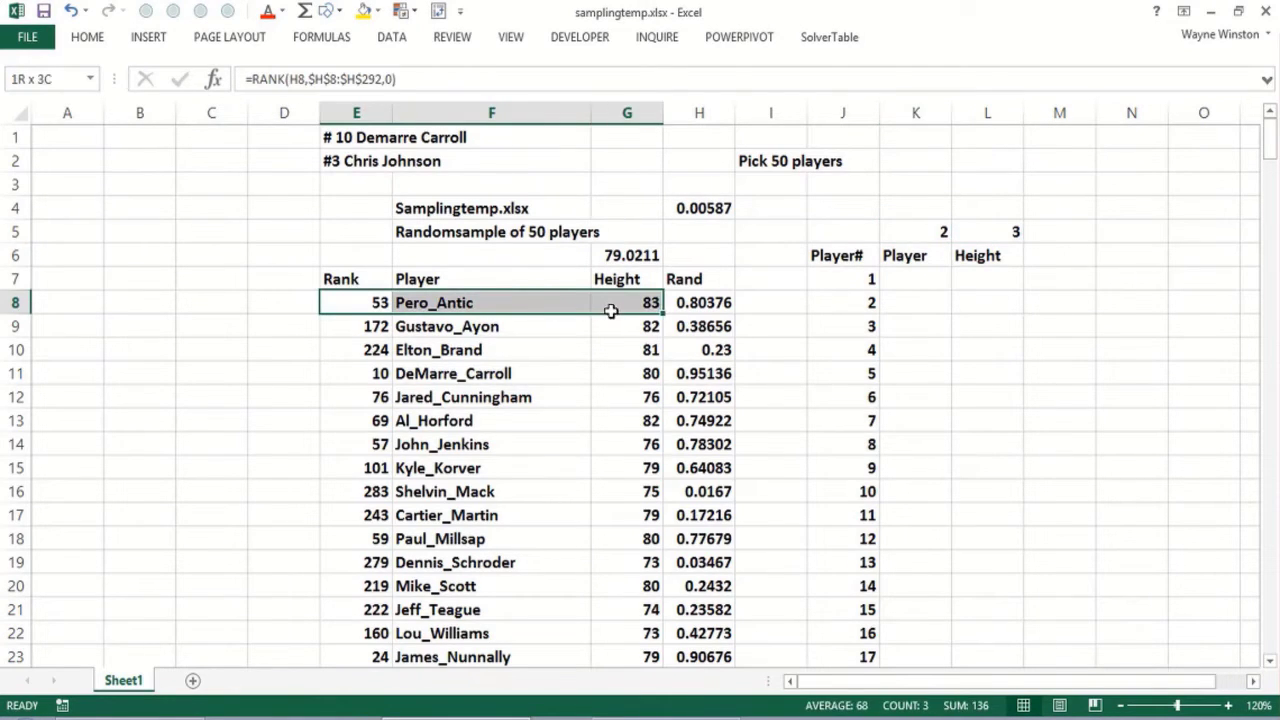
key("ctrl+shift+Down")
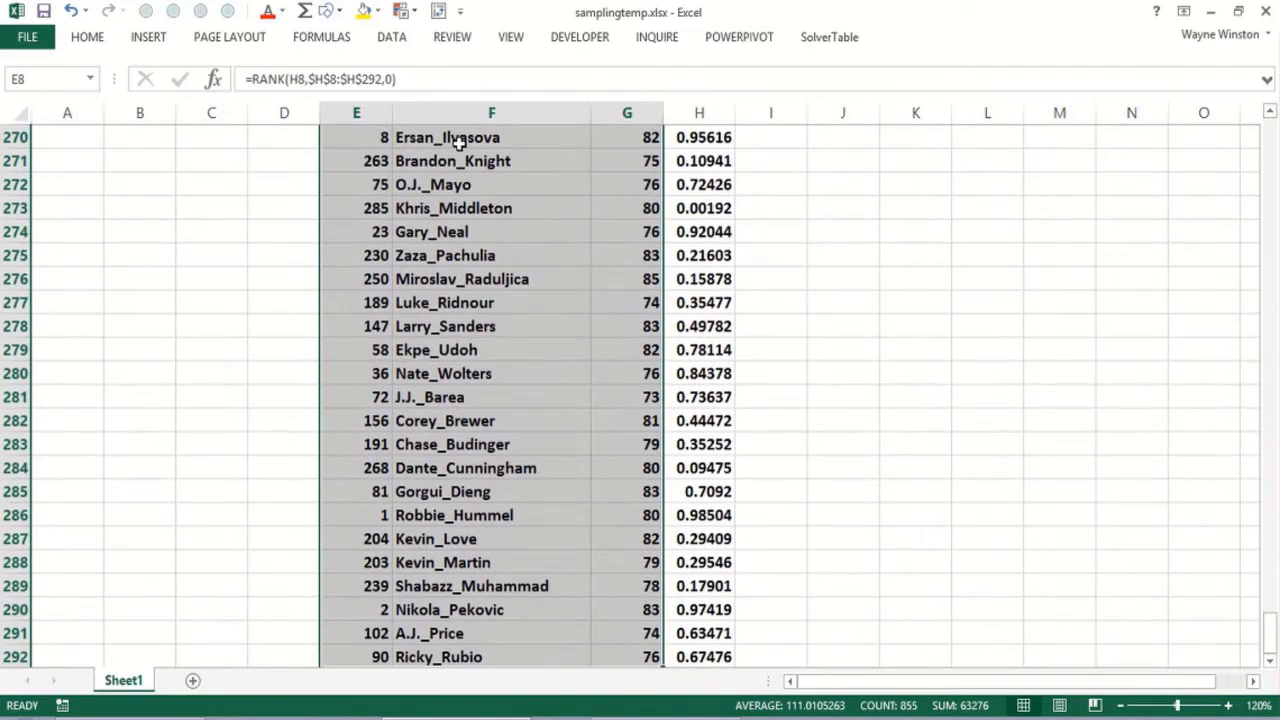
left_click(364, 11)
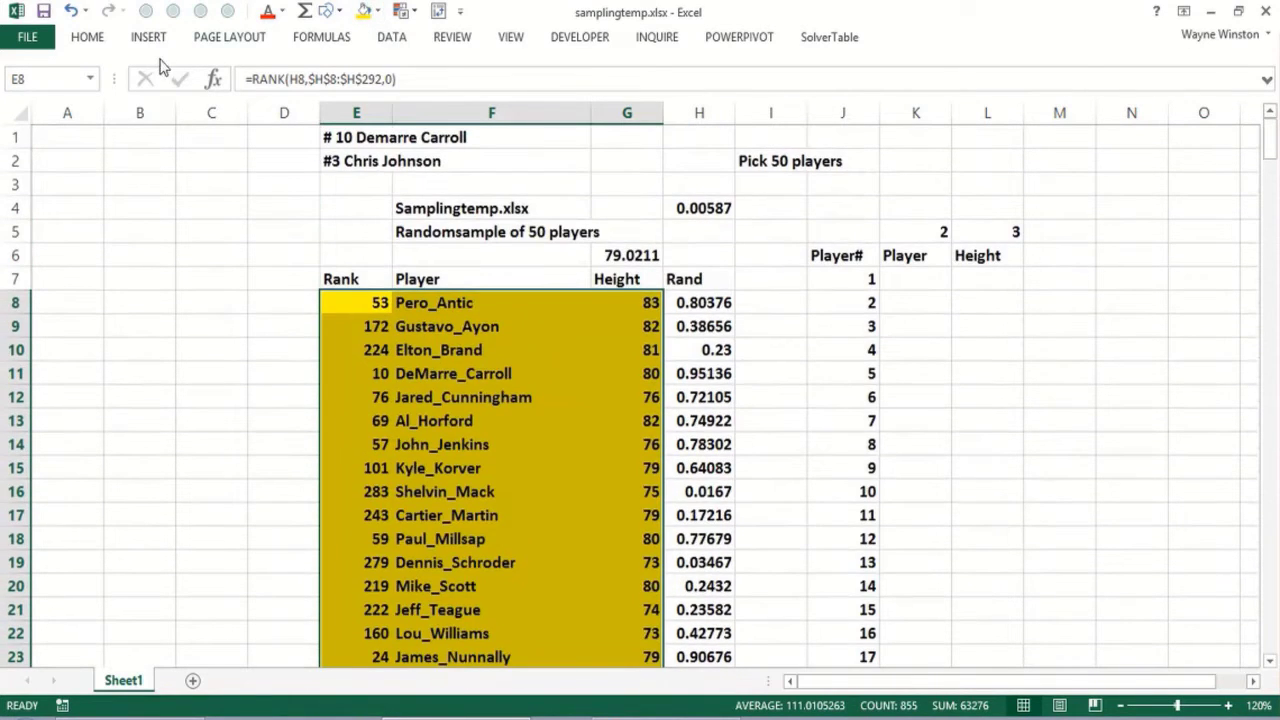
Step: Name the shaded data range E8:G292 "lookup"
left_click(91, 79)
type("lookup")
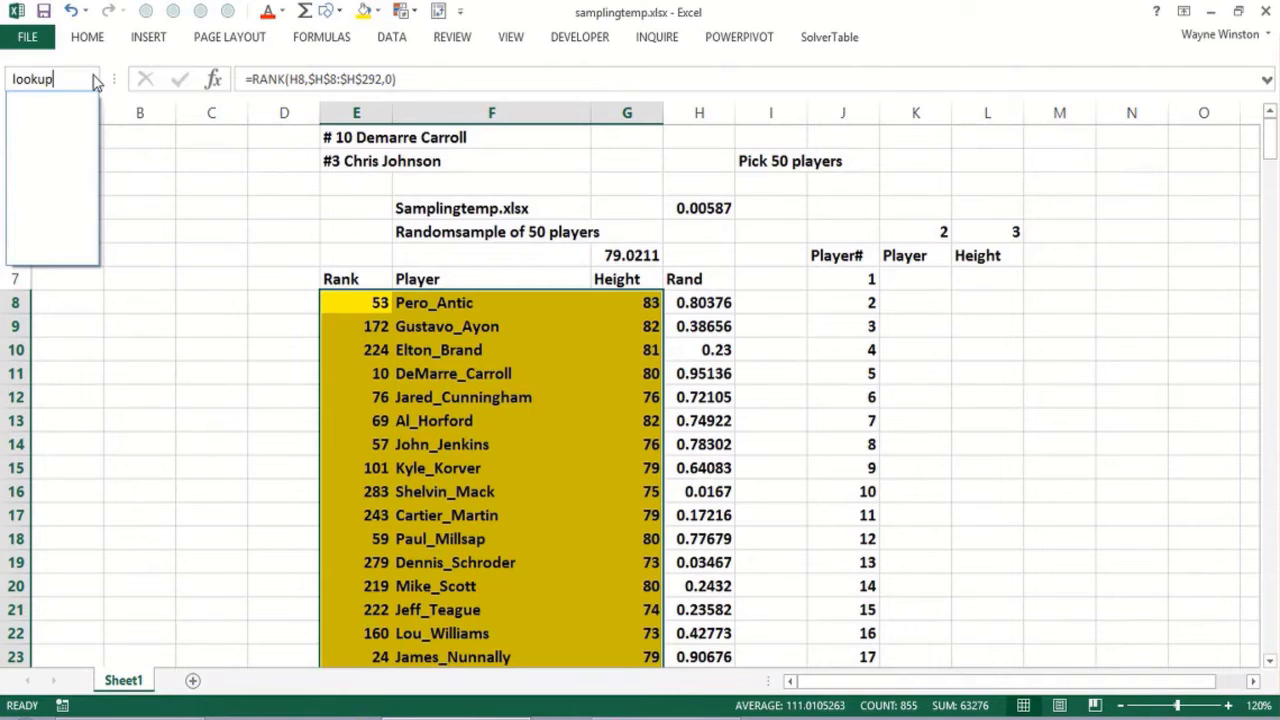
key("Return")
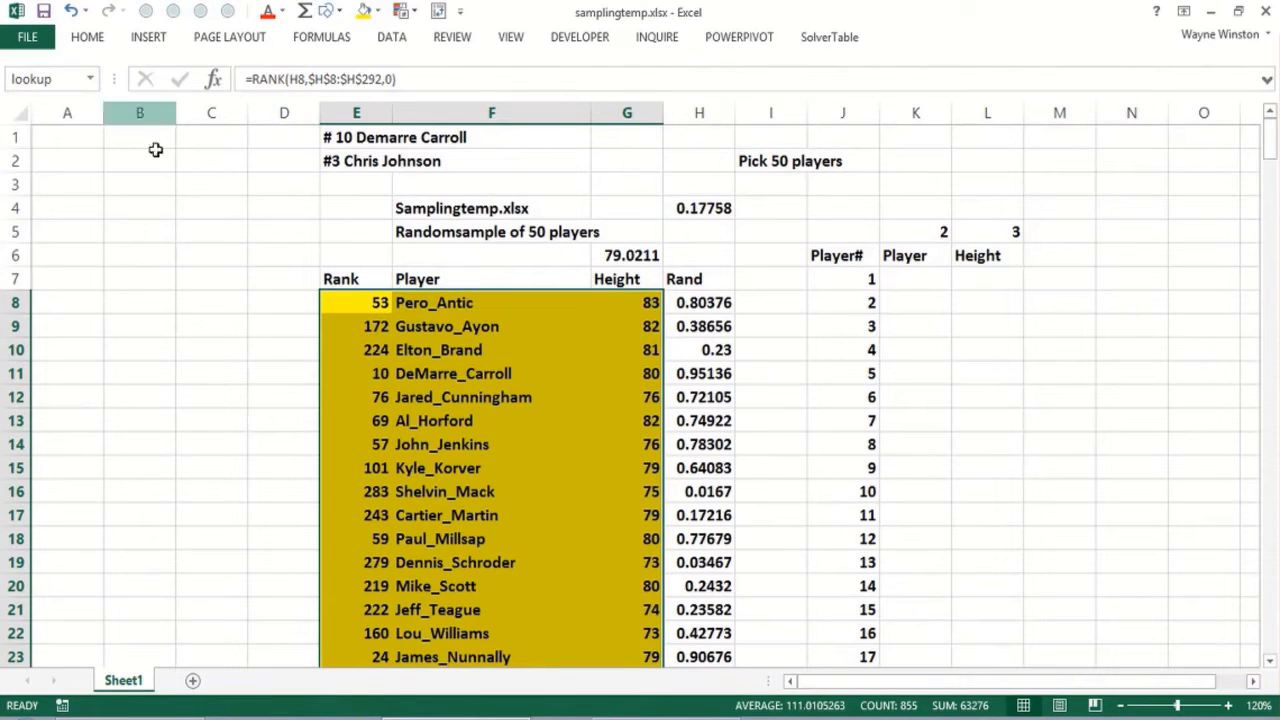
left_click(215, 231)
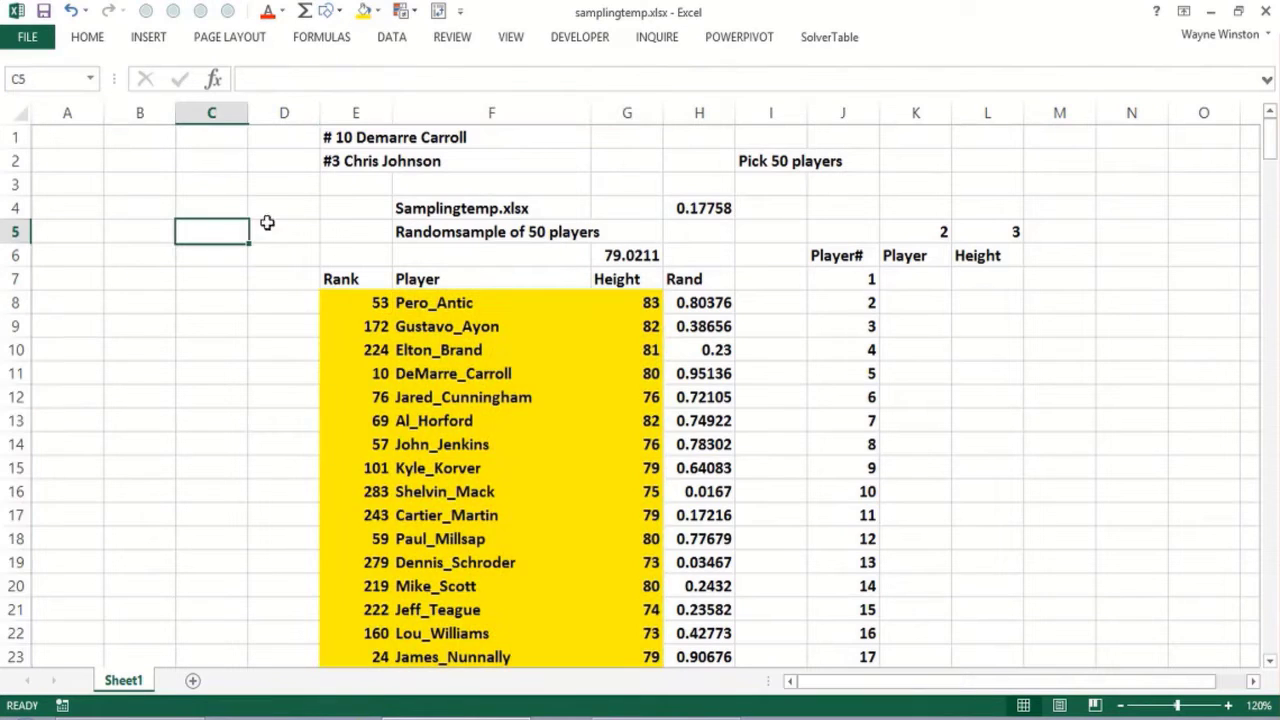
Step: Look up the first sampled player in K7 with =vlookup($J7,lookup,K$5,false)
left_click(911, 277)
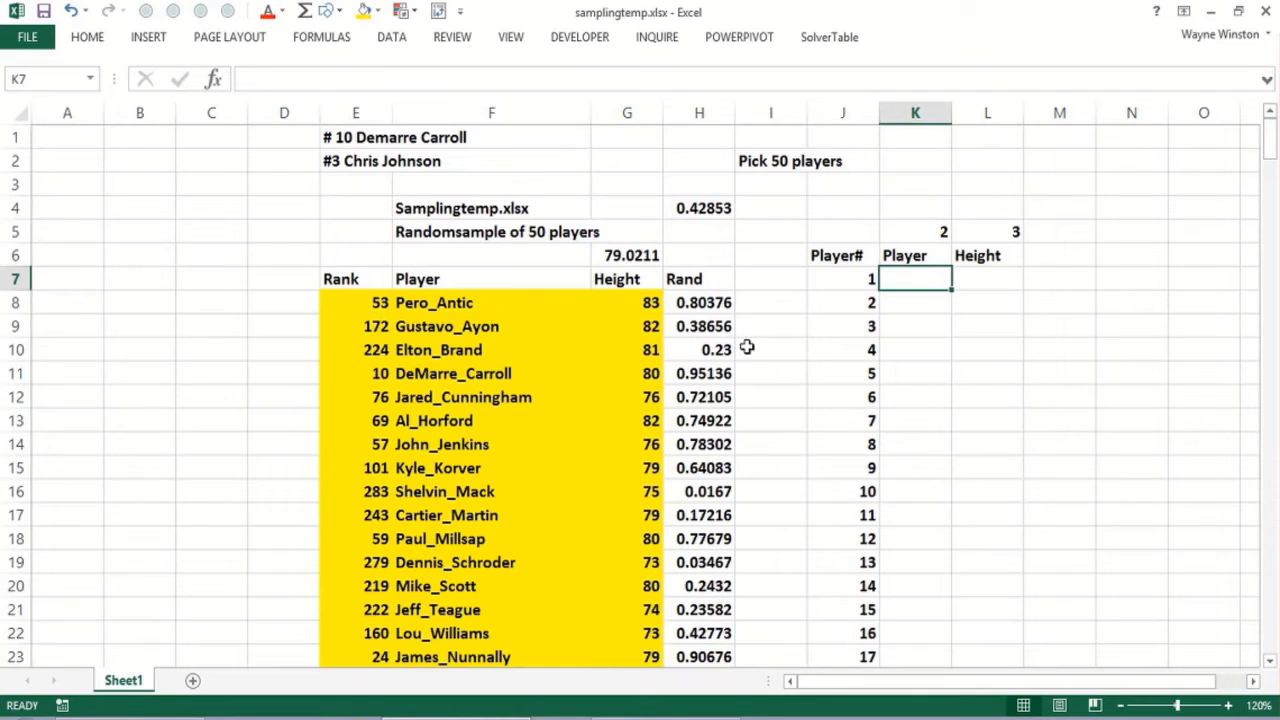
key("F2")
type("=vlookup(")
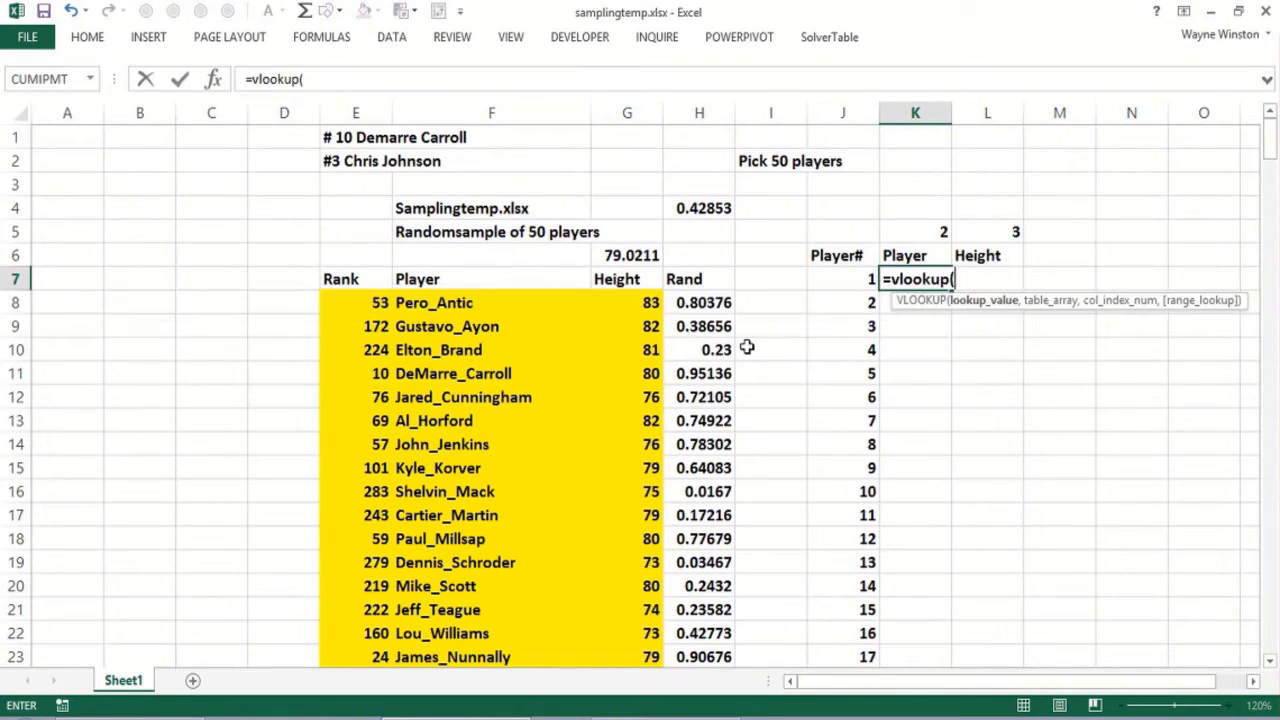
left_click(828, 278)
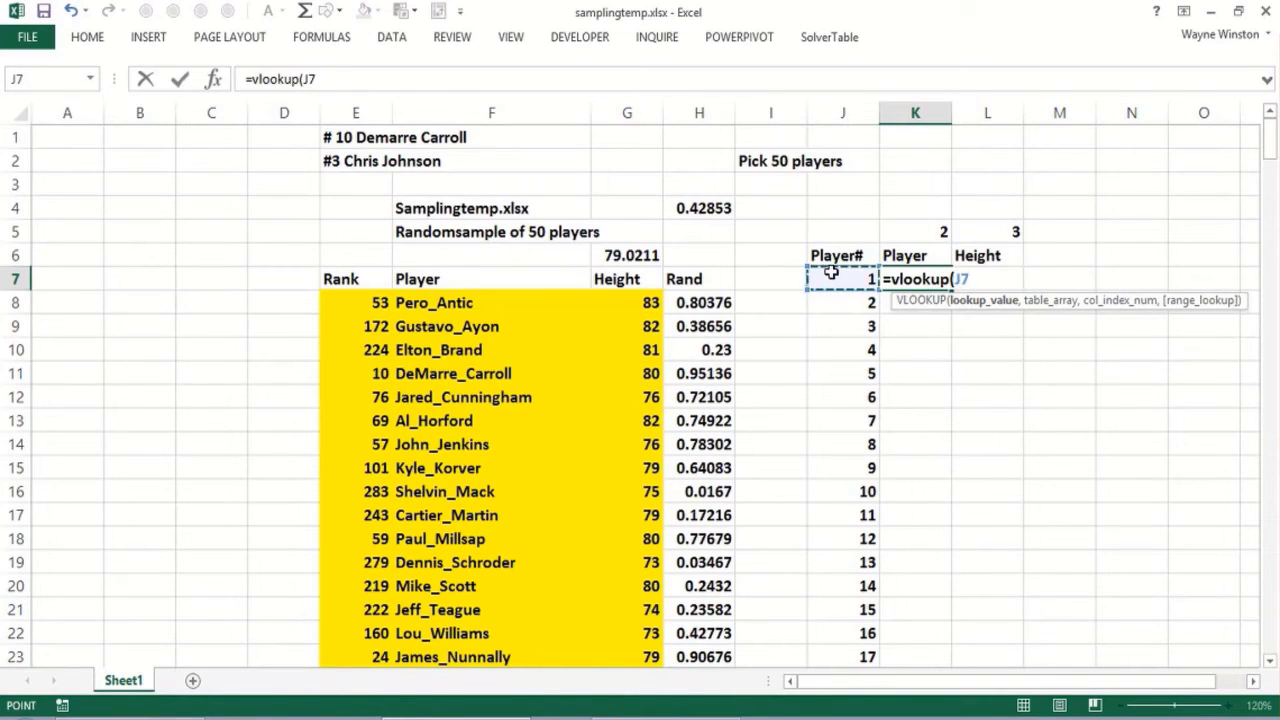
key("F4")
key("F4")
key("F4")
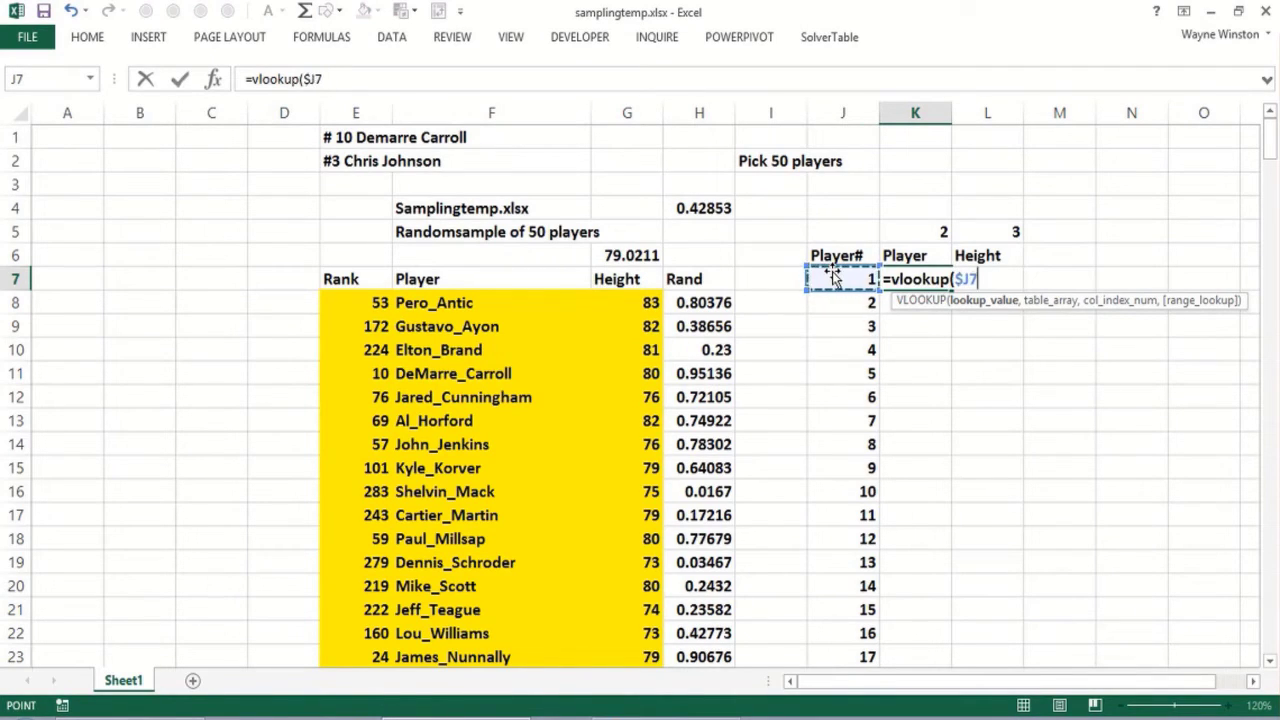
type(",")
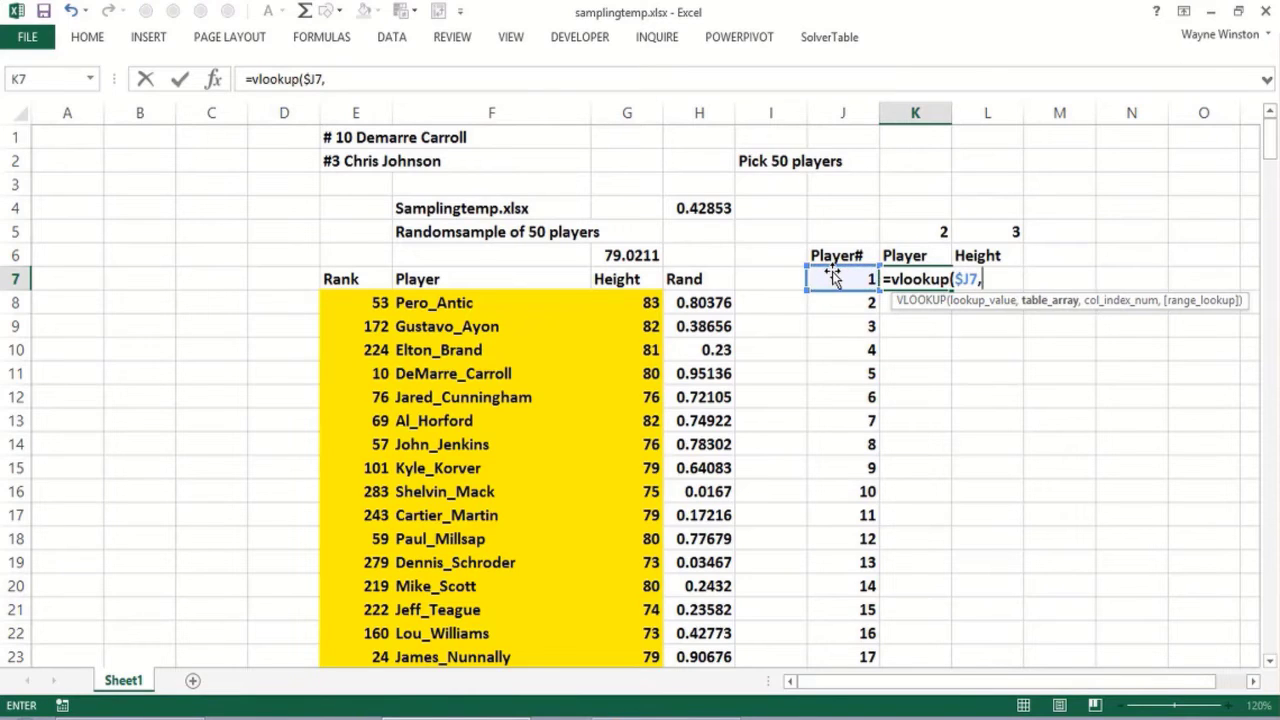
type("lookup,")
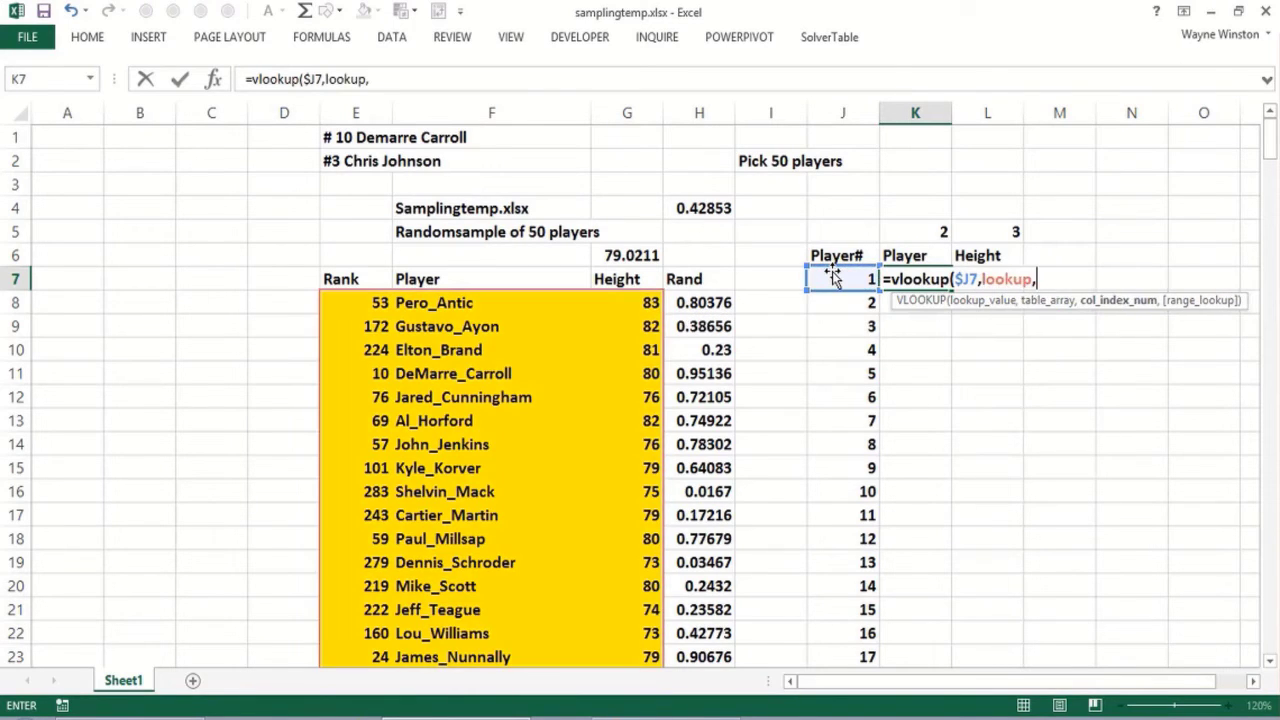
left_click(914, 234)
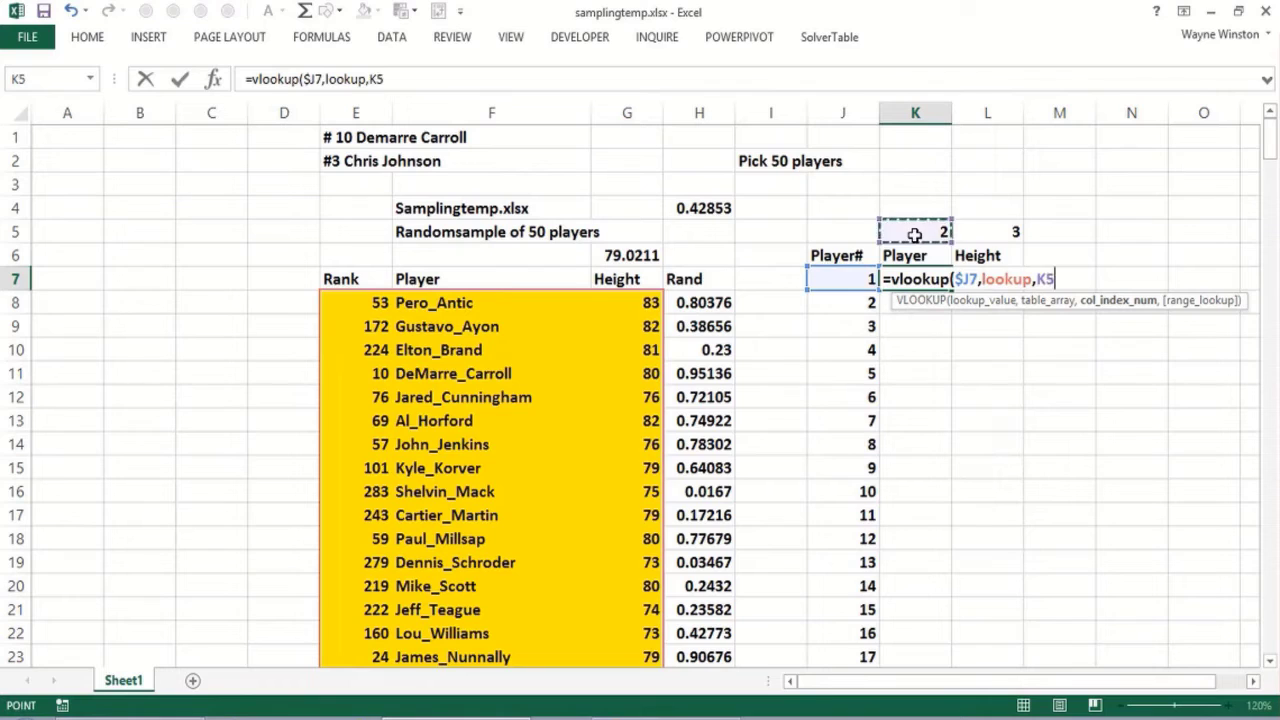
key("F4")
key("F4")
type(",f")
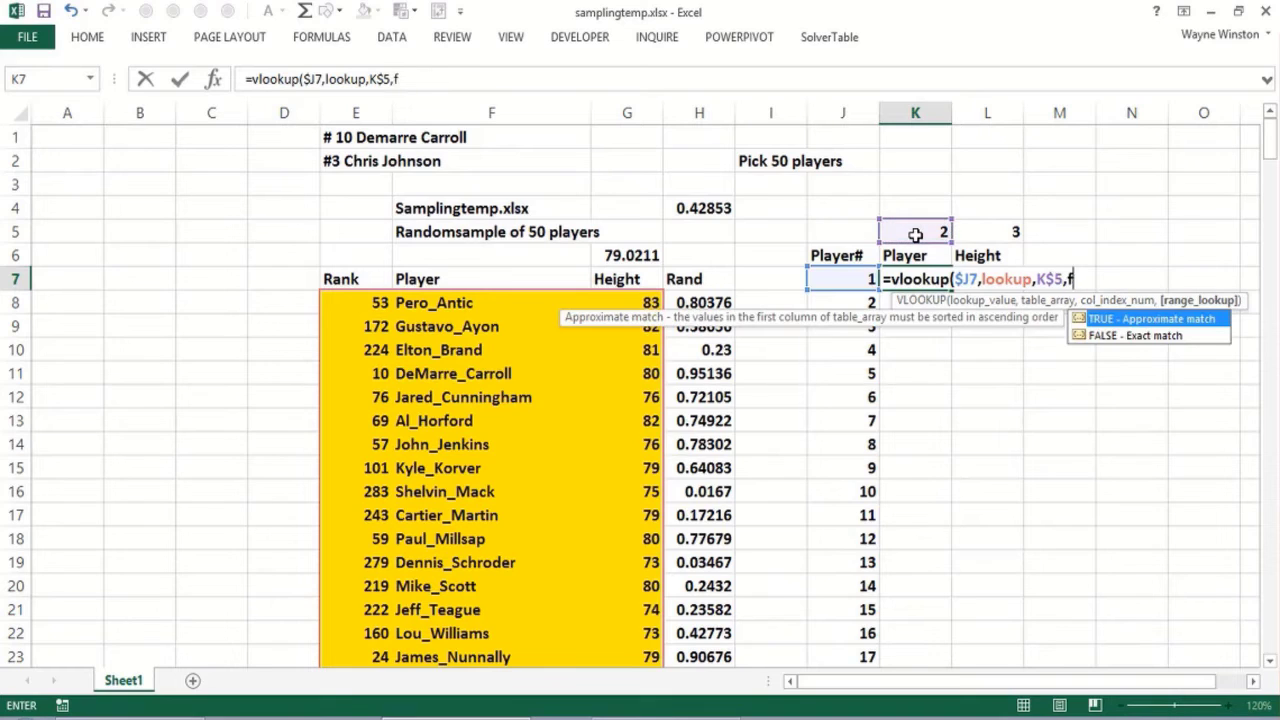
type("alse)")
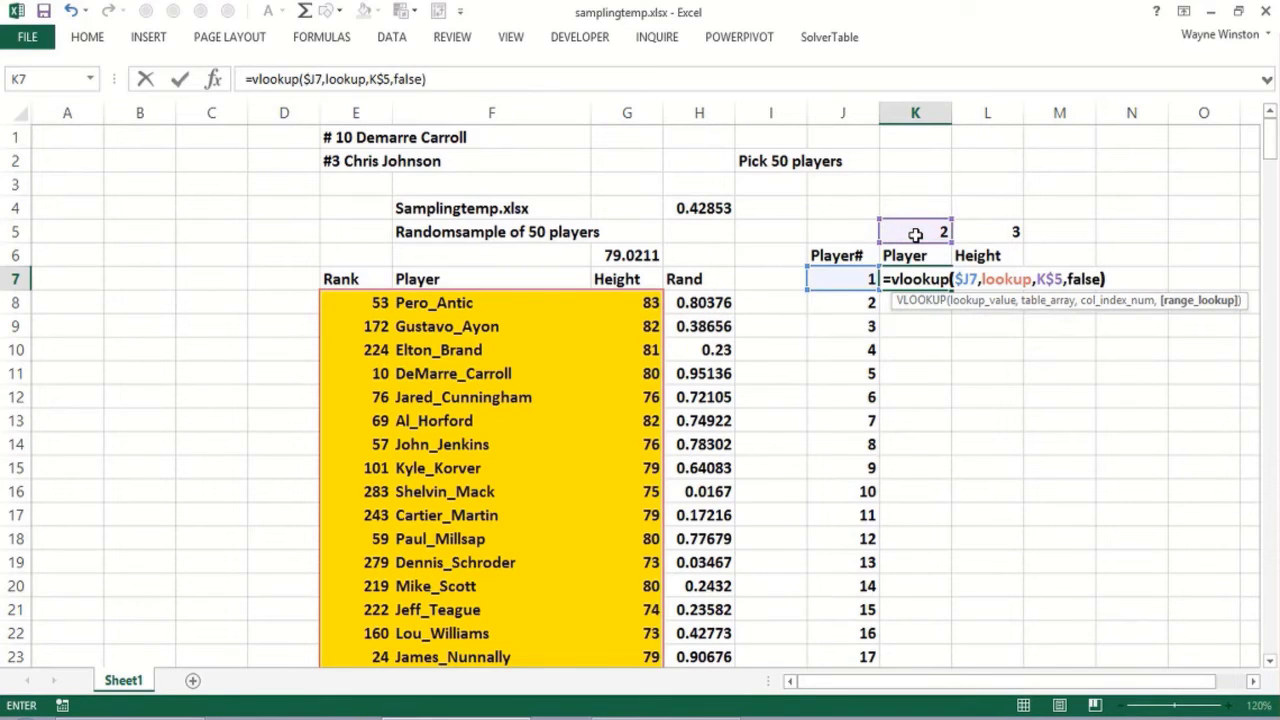
key("Return")
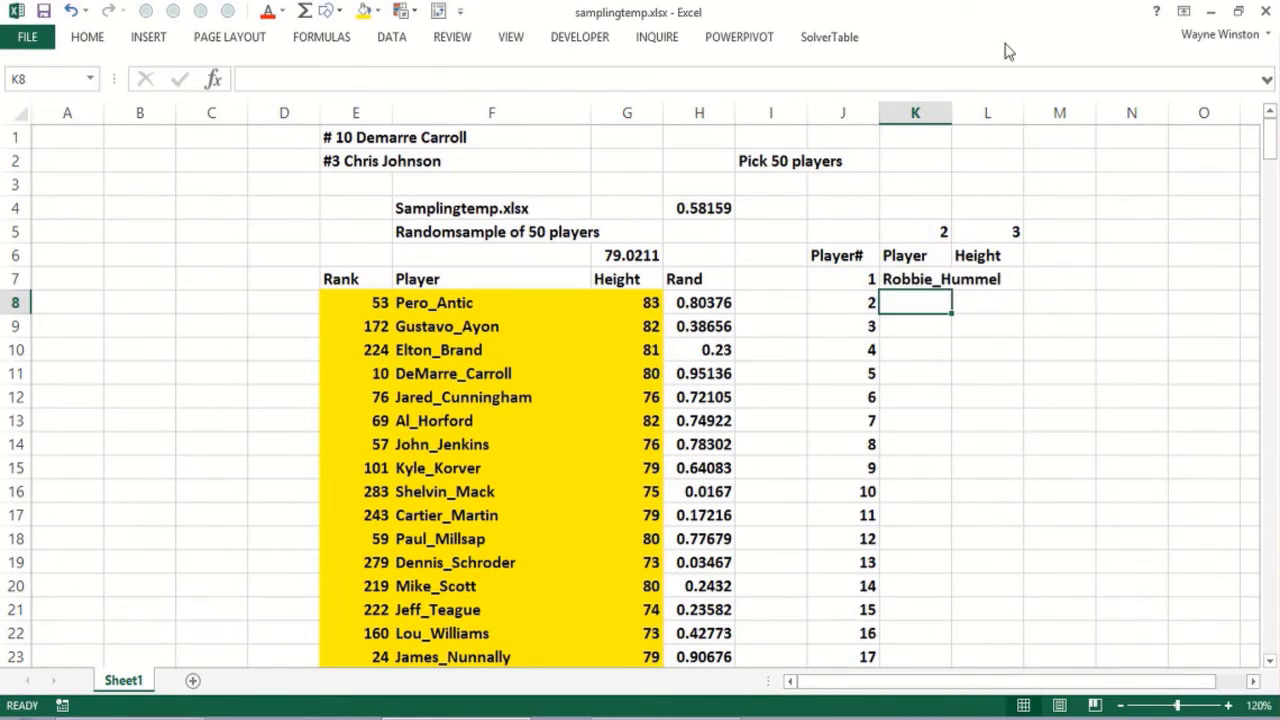
Step: Widen column K to fit the player names and copy the K7 lookup formula across to L7
left_click_drag(952, 113, 1024, 114)
left_click(1012, 282)
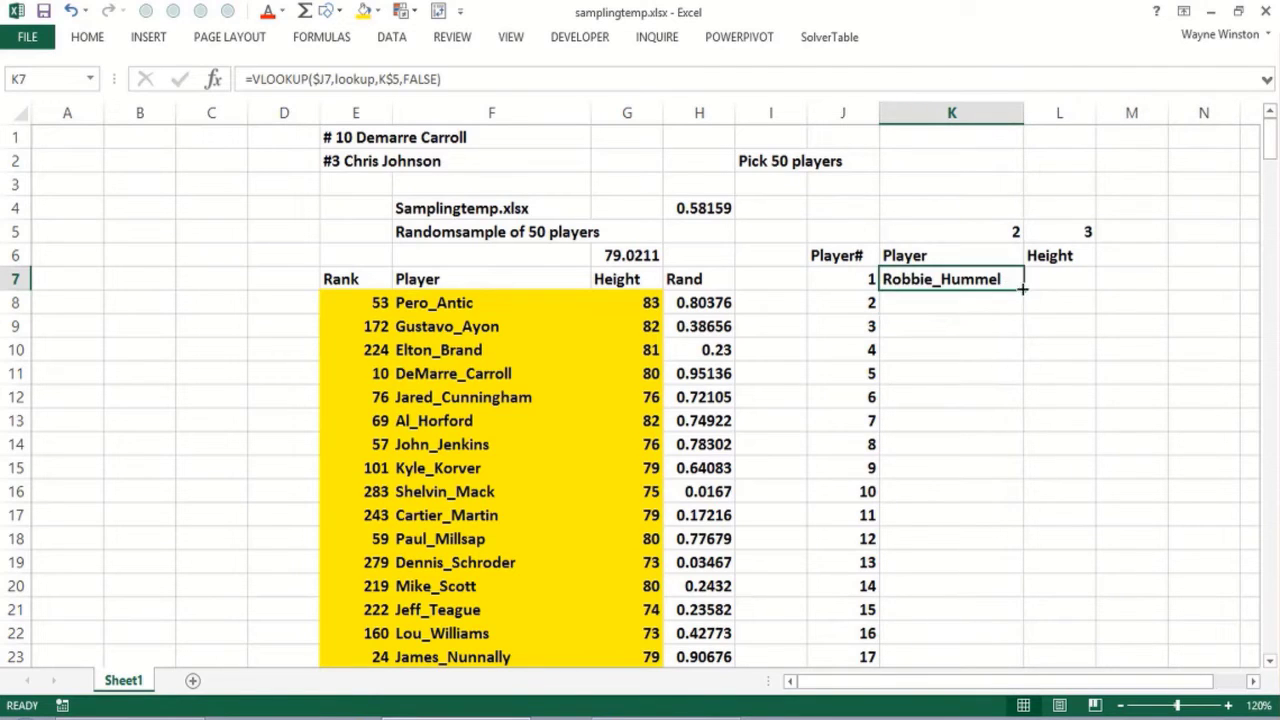
left_click_drag(1023, 289, 1060, 298)
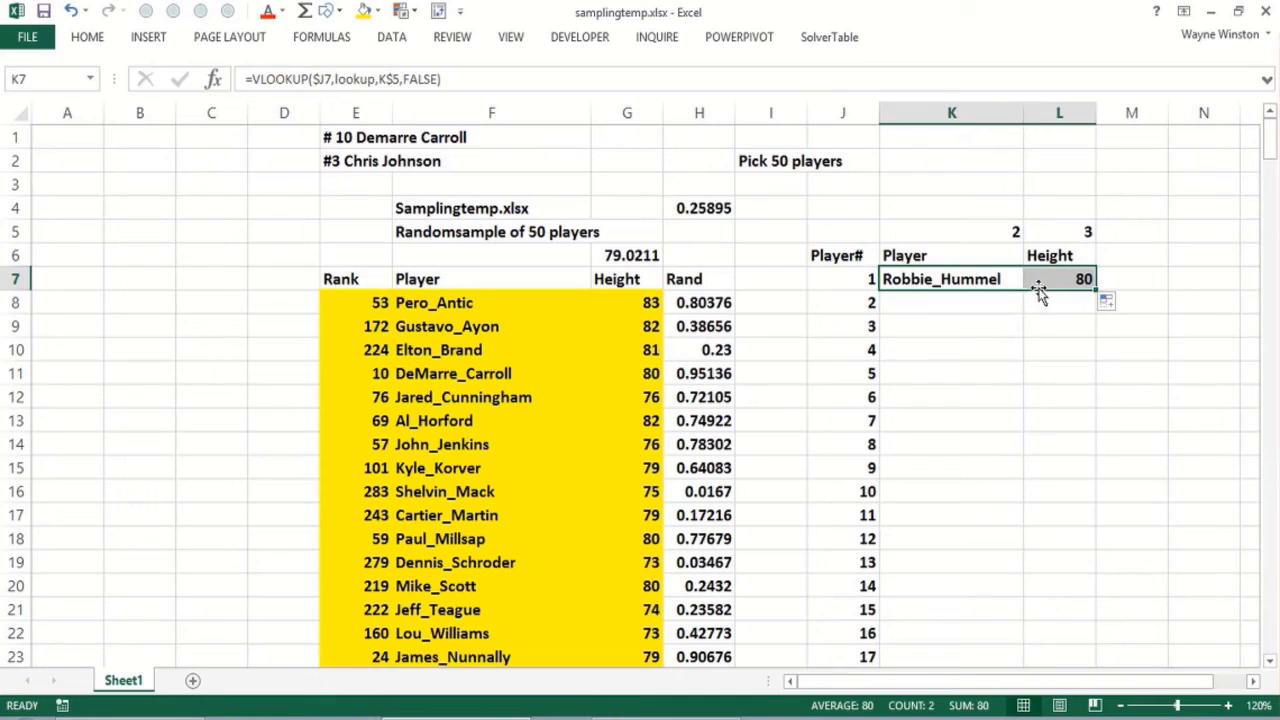
Step: Fill the lookup formulas in K7:L7 down alongside all 50 player numbers
left_click(1046, 282)
left_click_drag(957, 282, 1090, 288)
double_click(1096, 290)
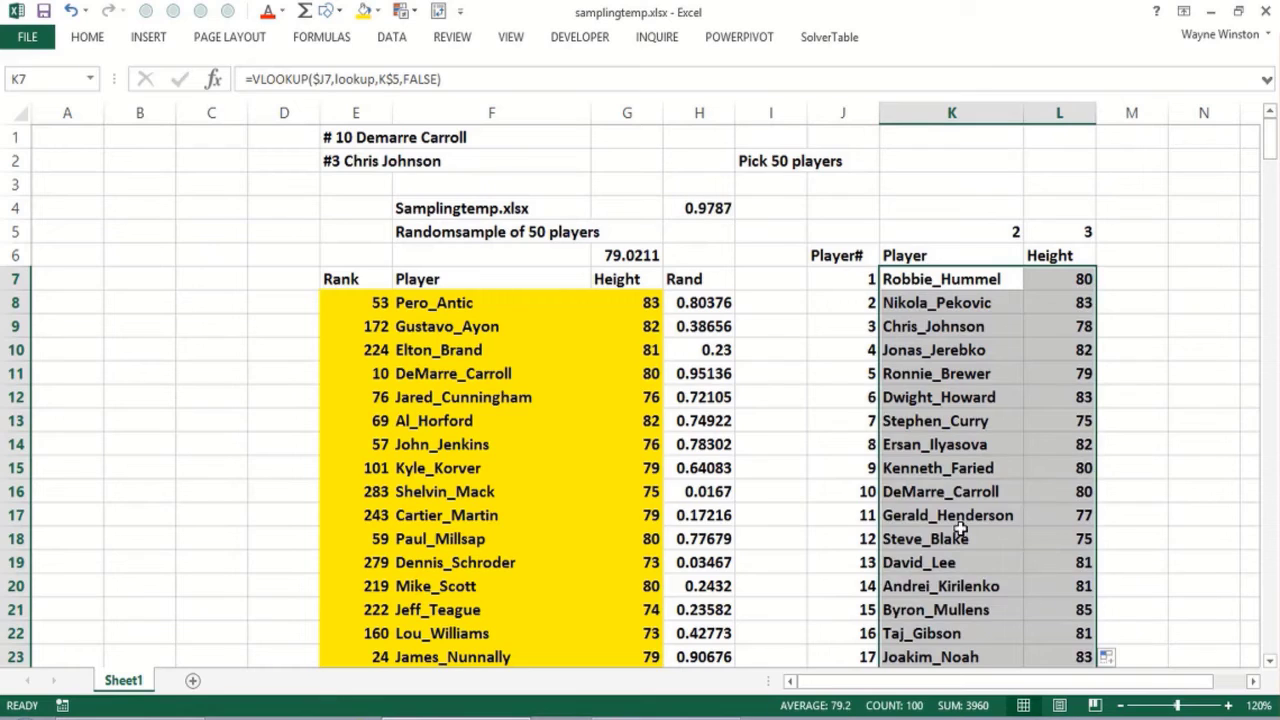
Step: Check the sampled players numbered 10 and 3 and where the Player# column ends
left_click(964, 492)
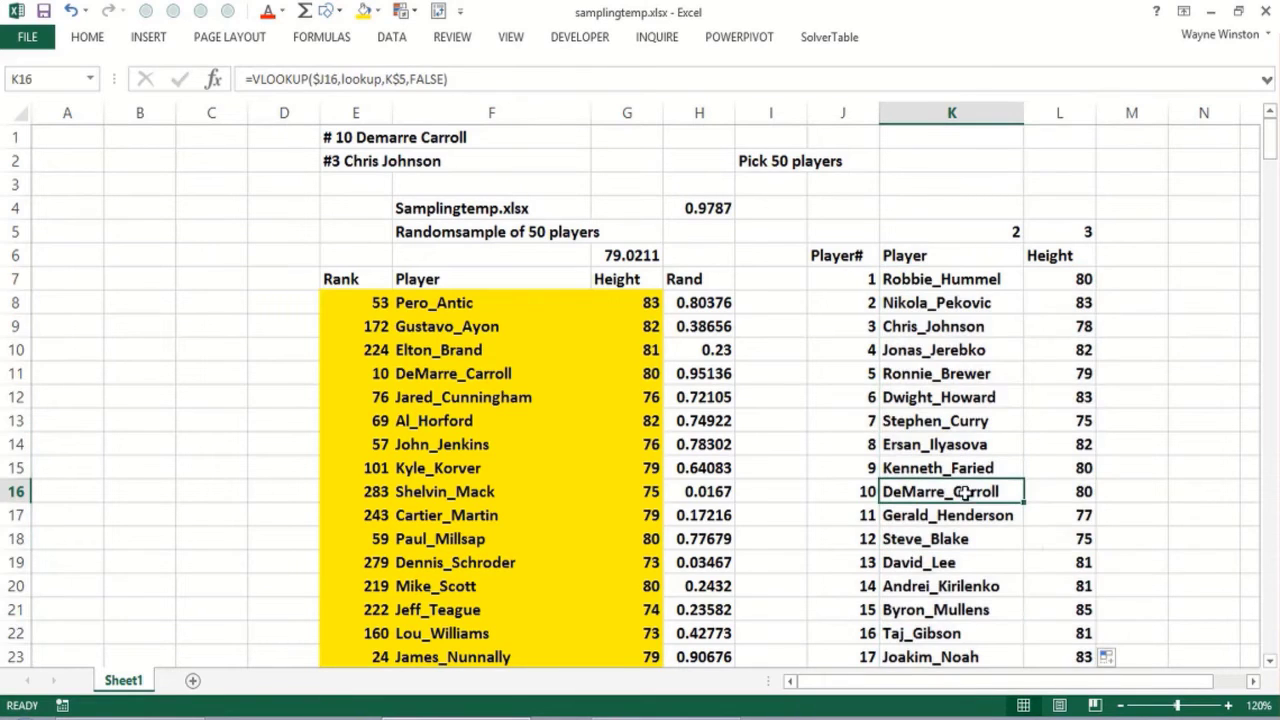
left_click(943, 322)
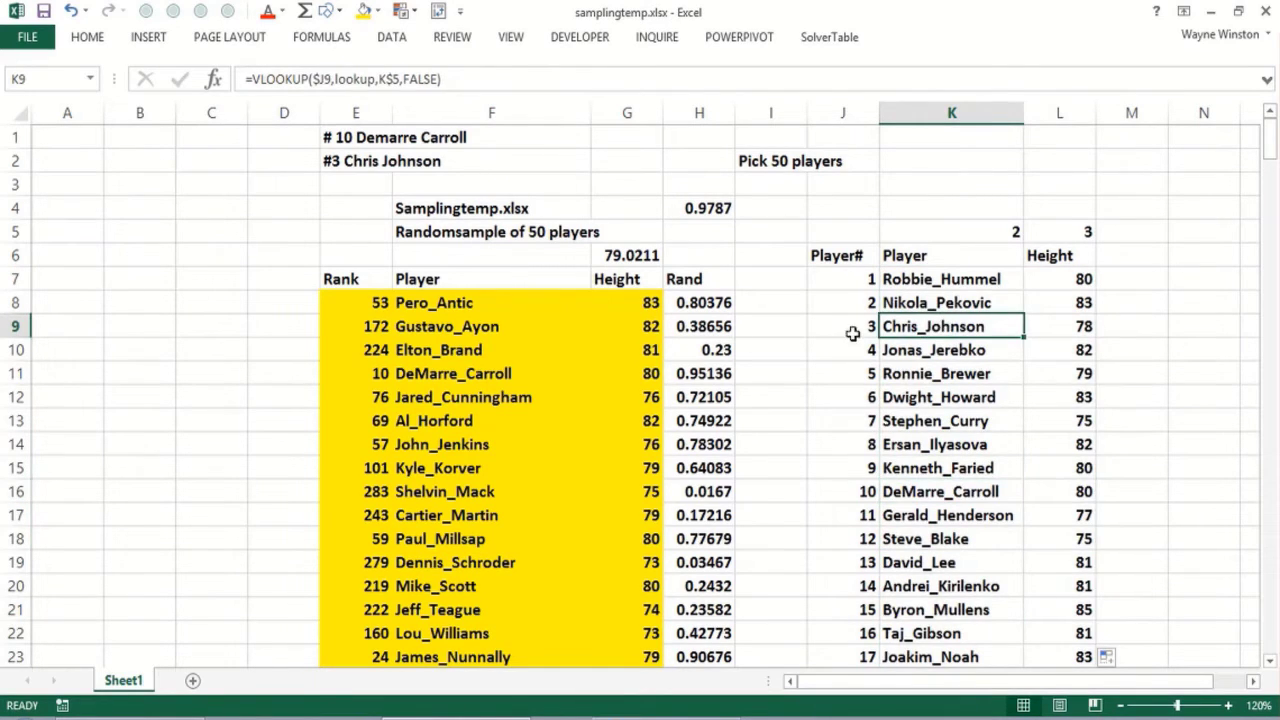
left_click(851, 340)
key("ctrl+shift+Down")
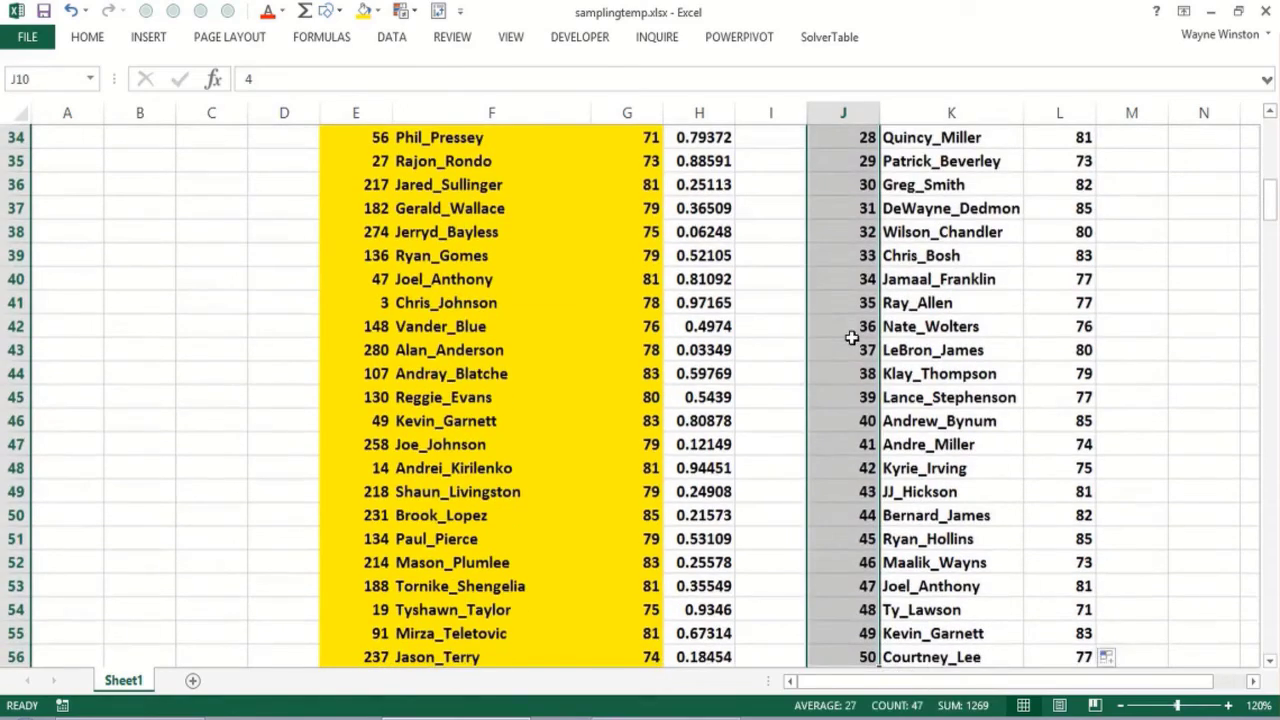
Step: Calculate the average height of the 50 sampled players in L3 with =average(L7:L56)
key("Up")
key("Up")
key("Up")
key("Up")
key("Up")
key("Up")
key("Up")
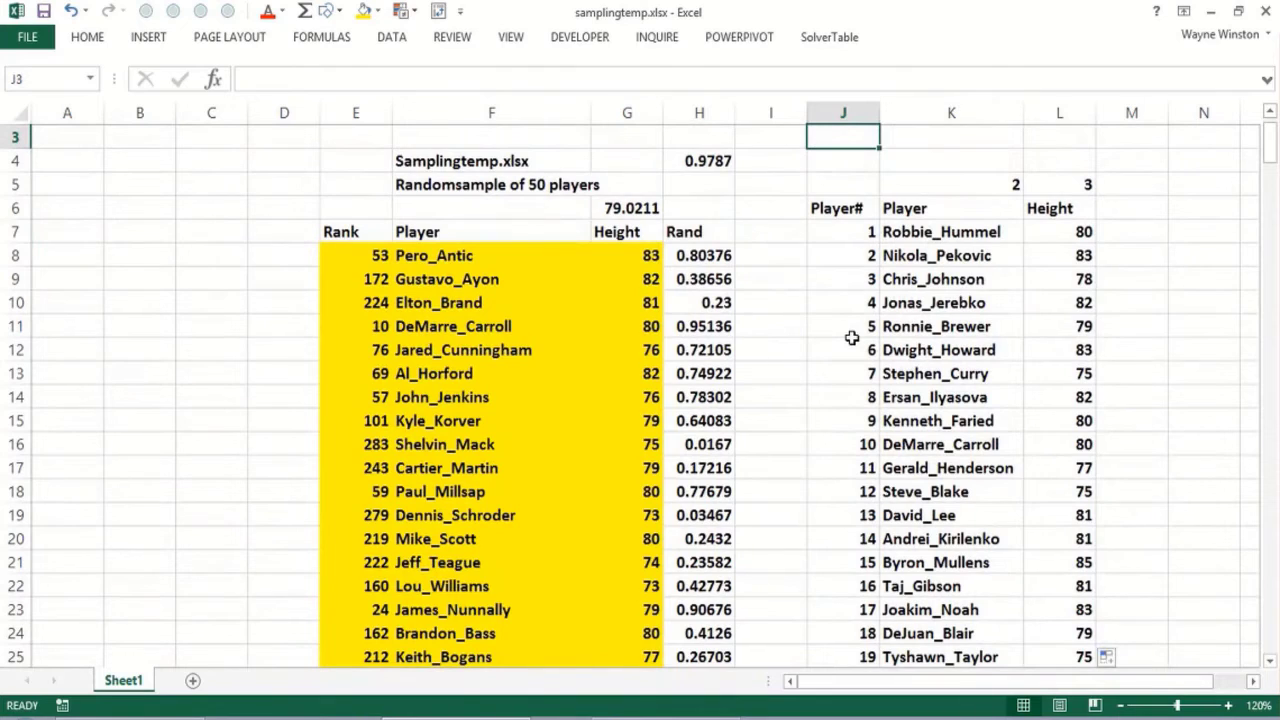
key("Right")
key("Right")
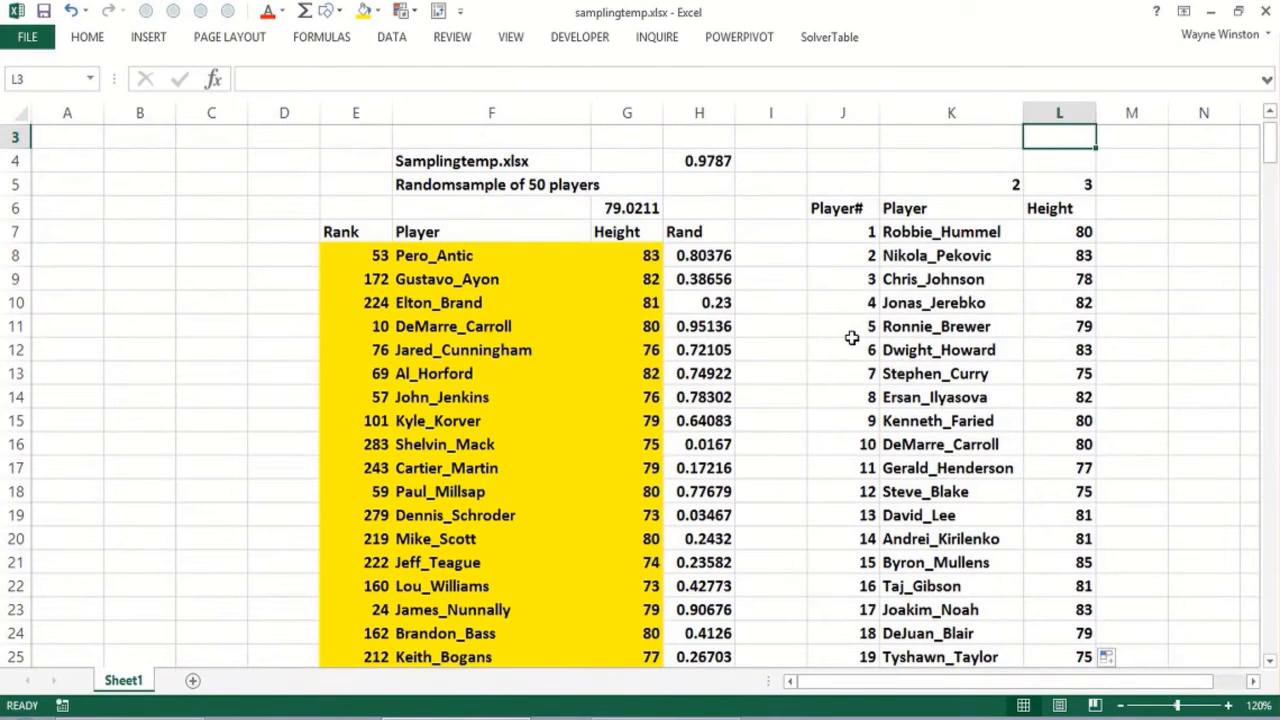
type("=avera")
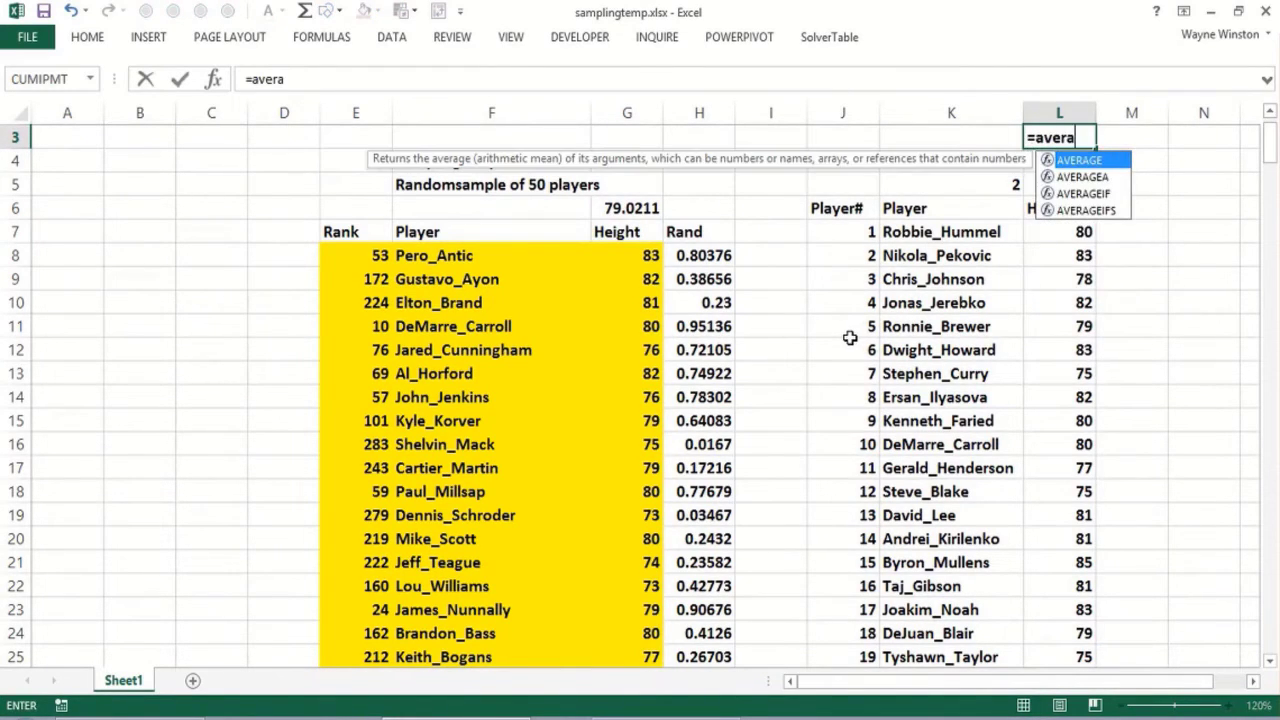
type("ge(")
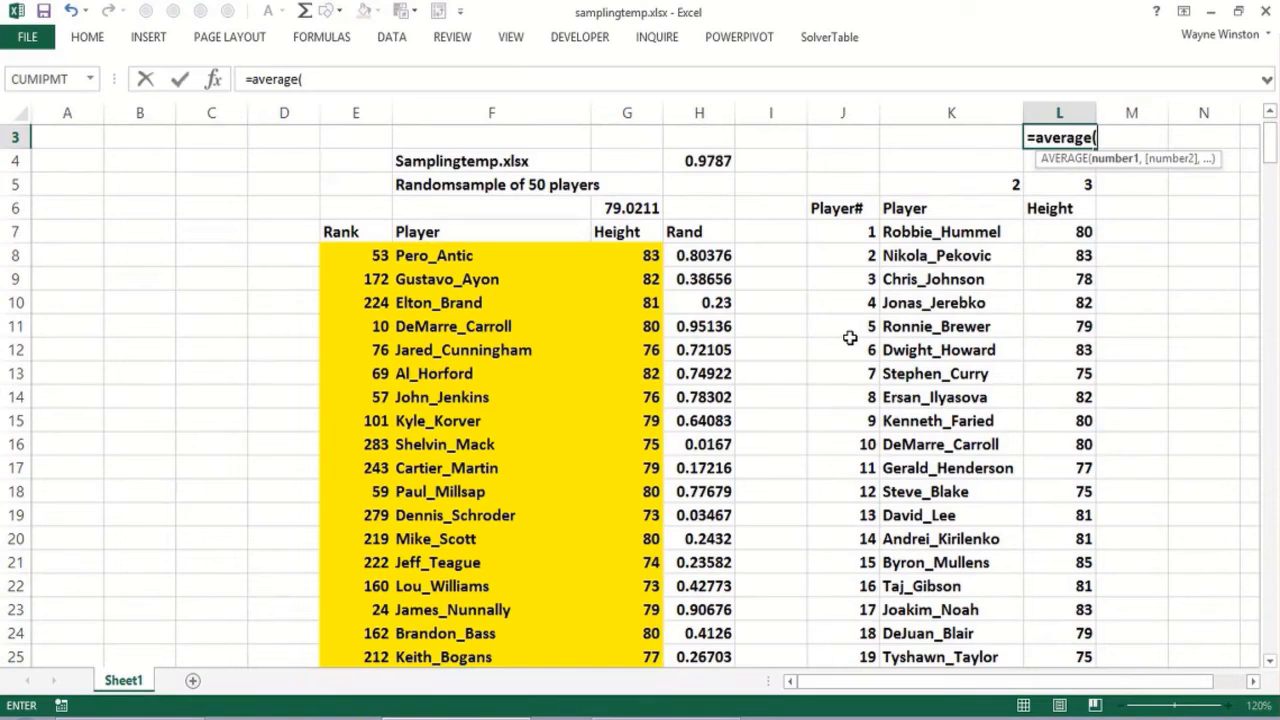
left_click(1052, 240)
key("ctrl+shift+Down")
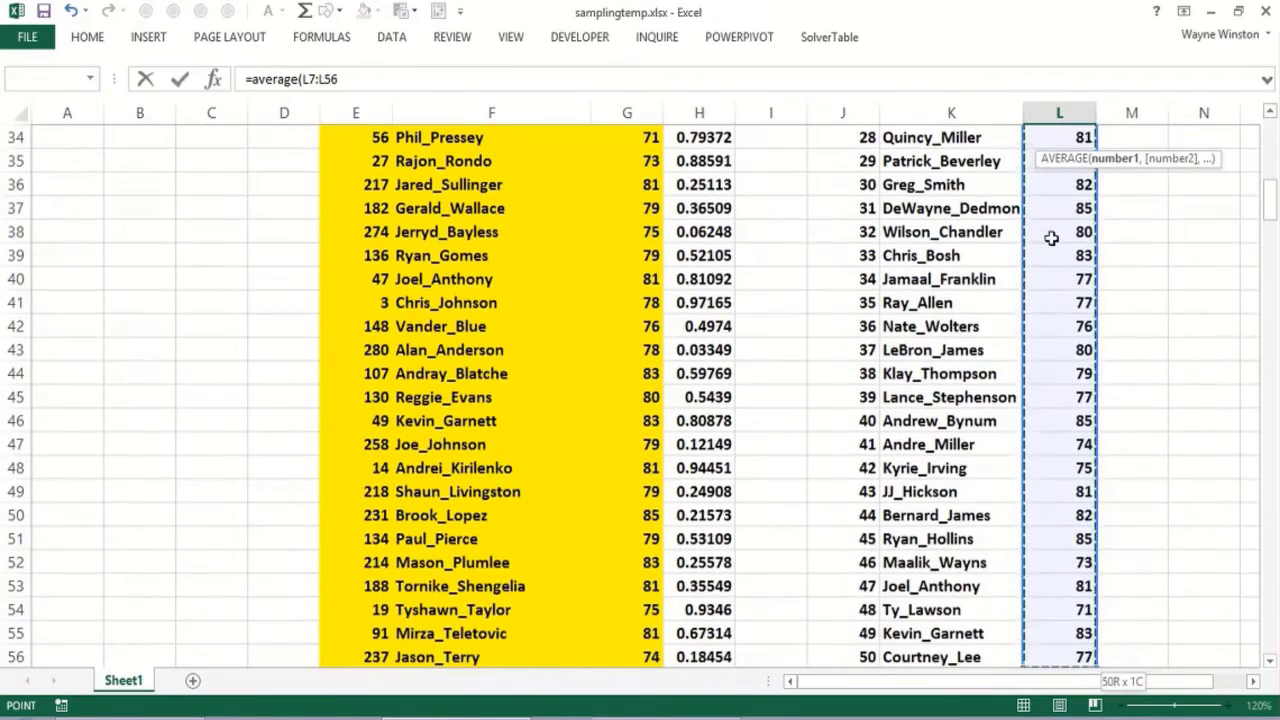
key("shift+Return")
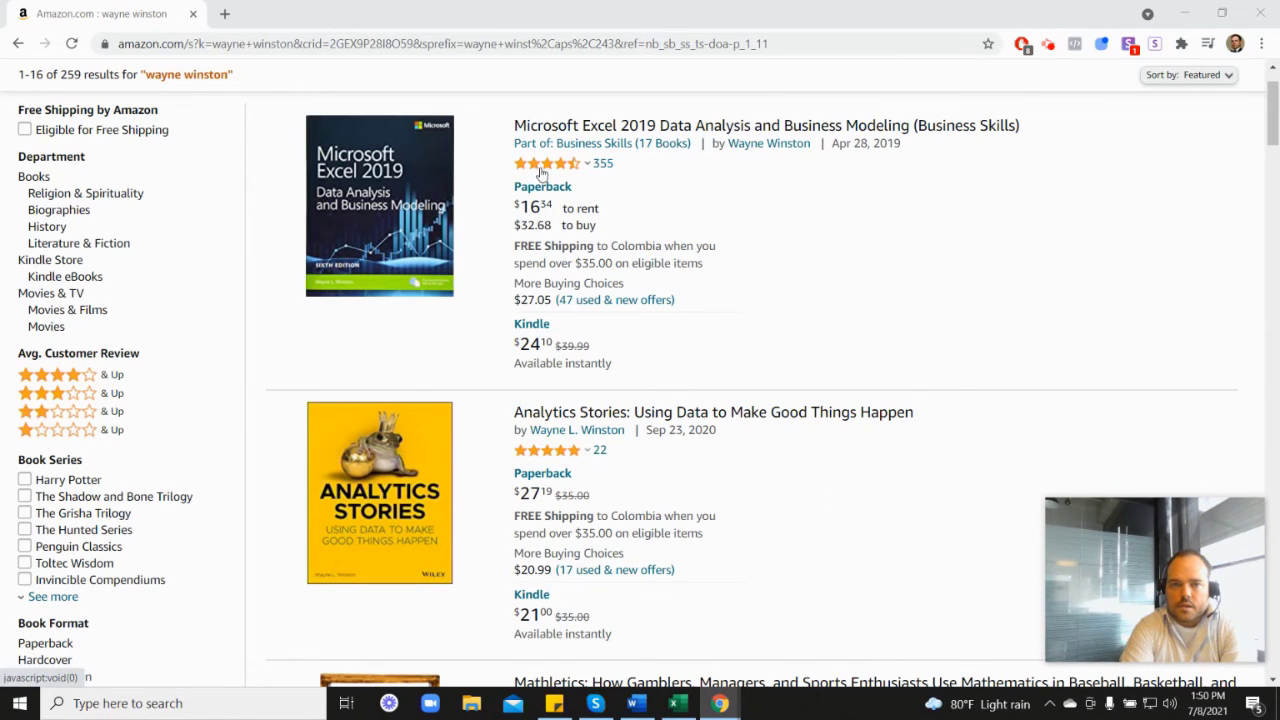
Step: Look through the Amazon book results in the browser for the Marketing Analytics listing and the neighbouring analytics titles
mouse_move(548, 172)
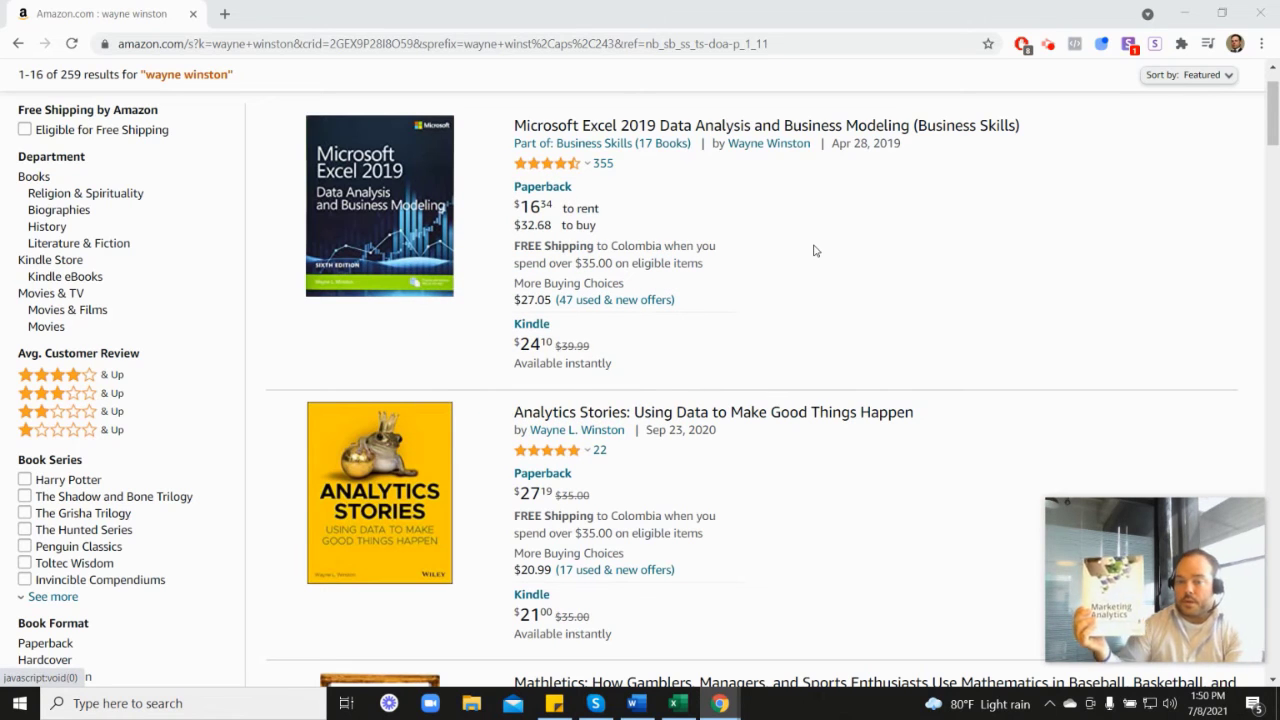
scroll(1137, 414, "down", 7)
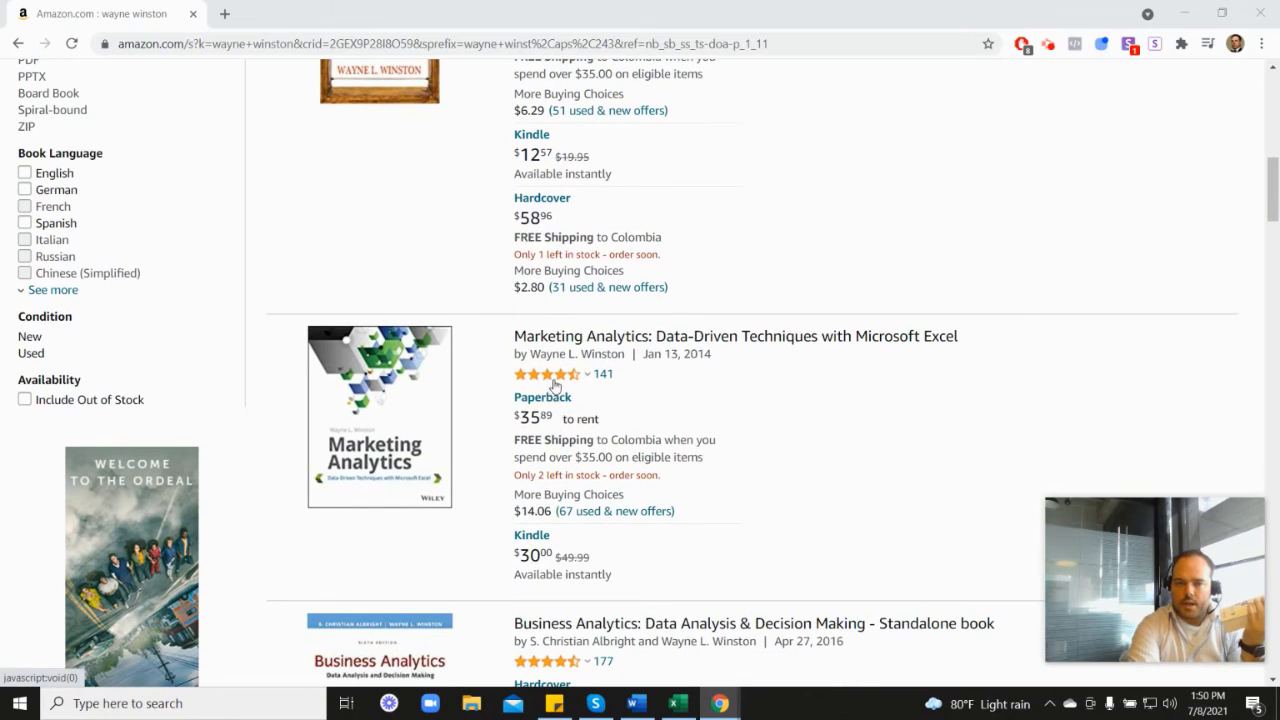
scroll(744, 380, "up", 4)
scroll(744, 380, "up", 2)
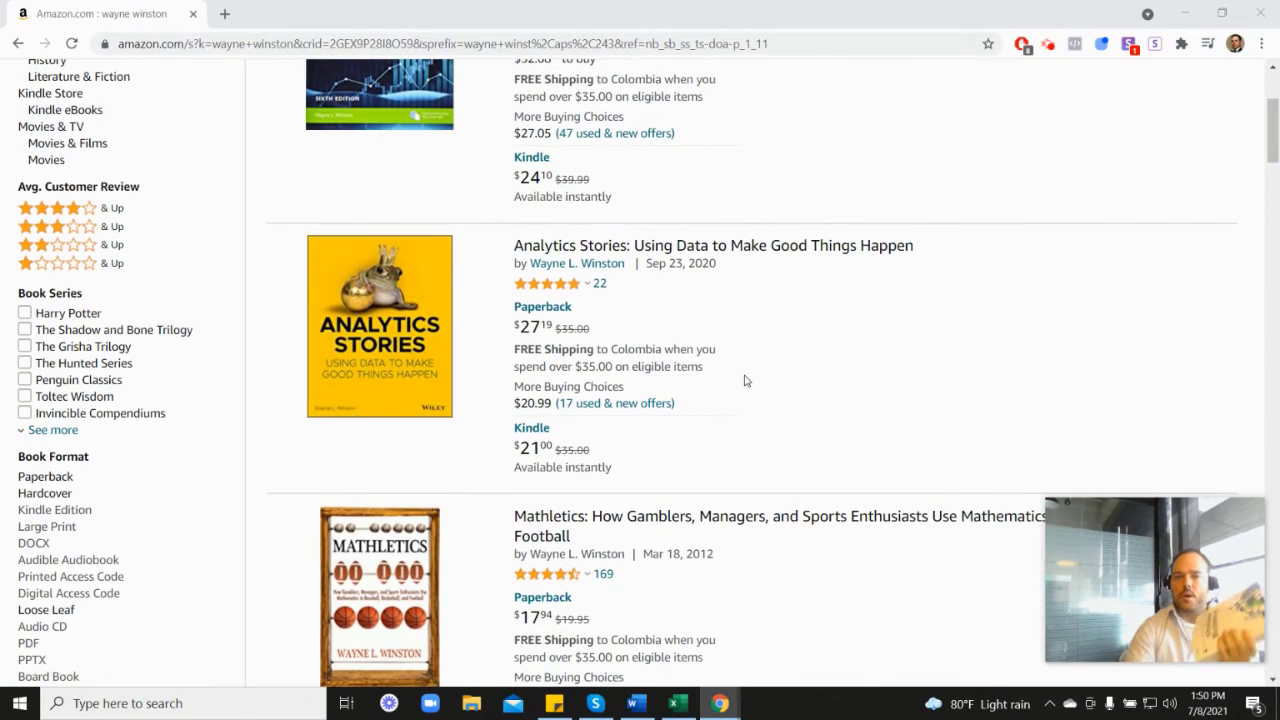